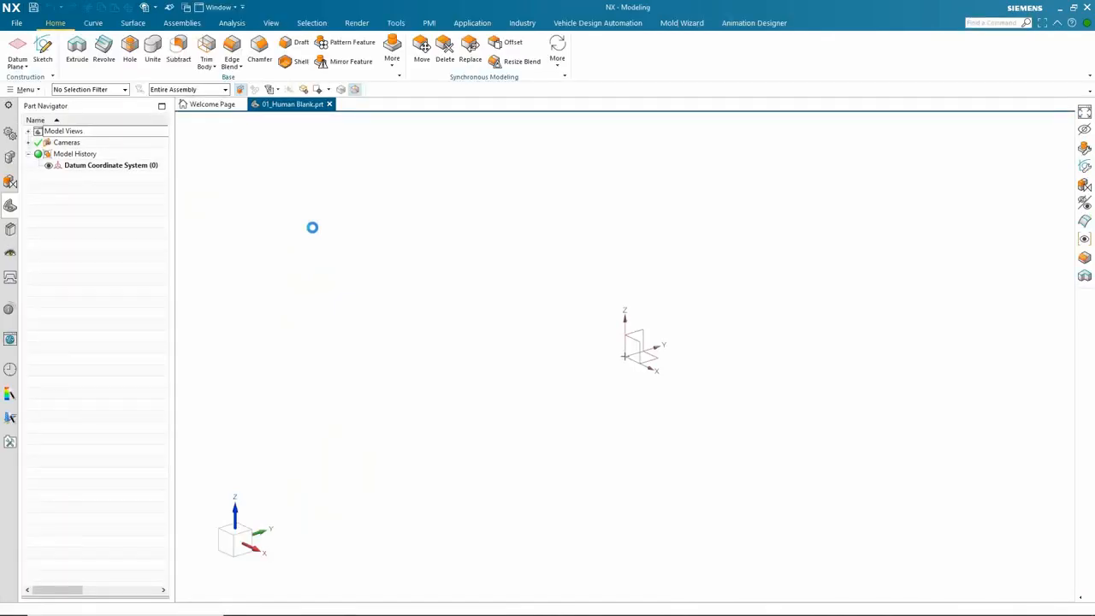
Start creating a new human model, leaving its name as human0.
click(522, 23)
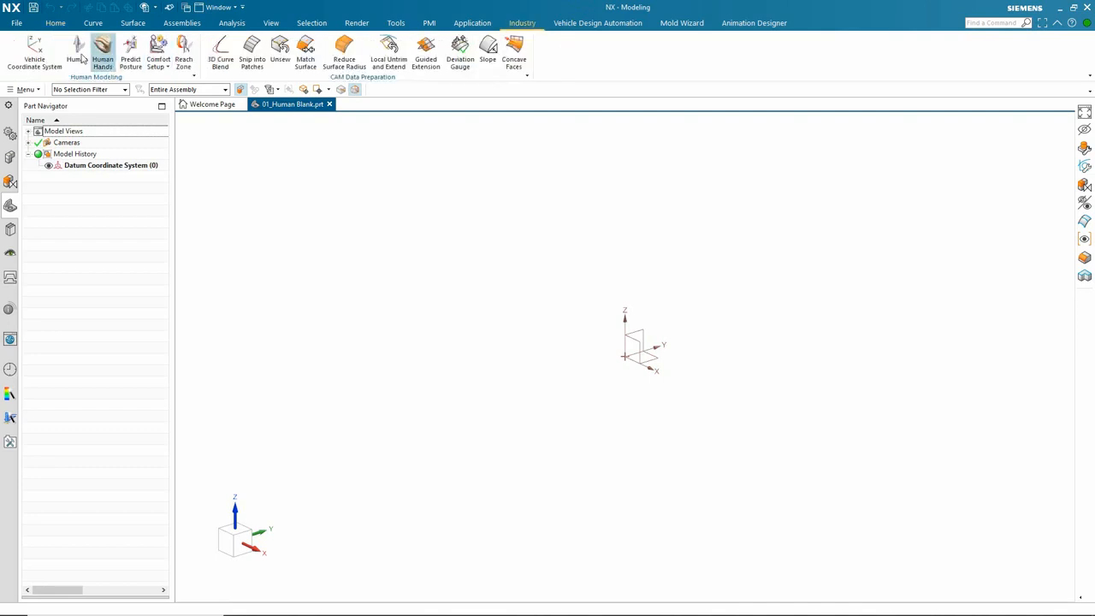
click(77, 49)
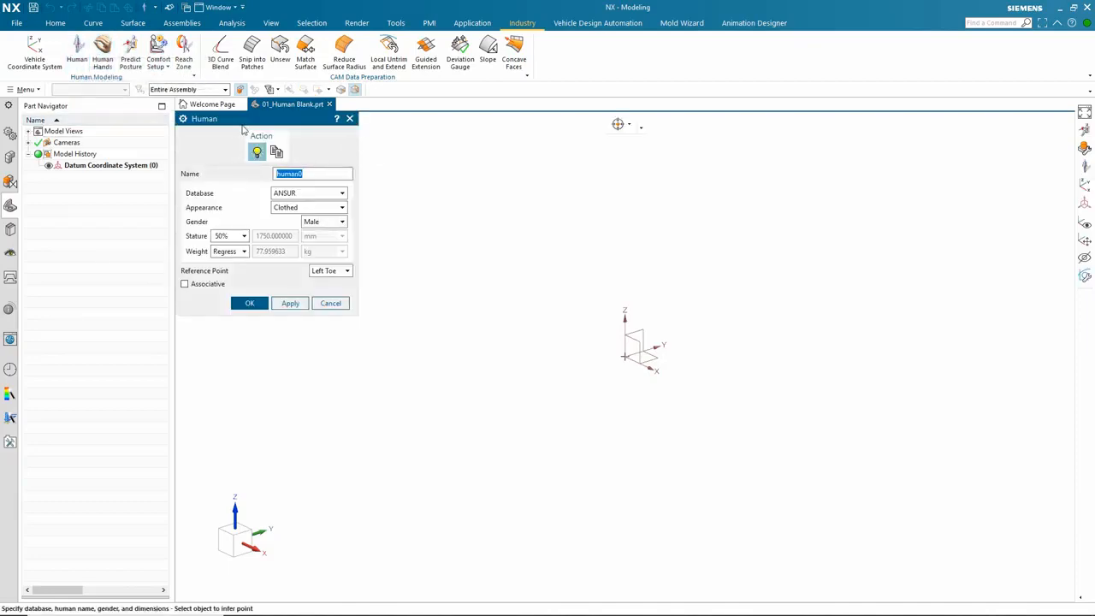
drag(321, 174, 264, 174)
Try the CHINESE and NA_AUTO databases and a 95% stature for the new human.
click(343, 196)
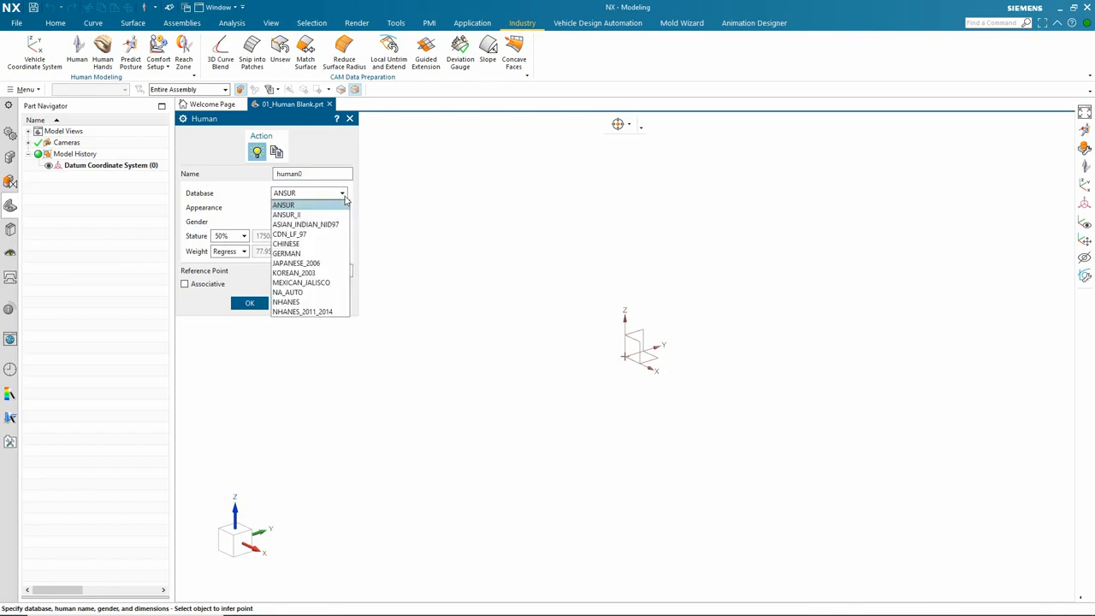
click(315, 245)
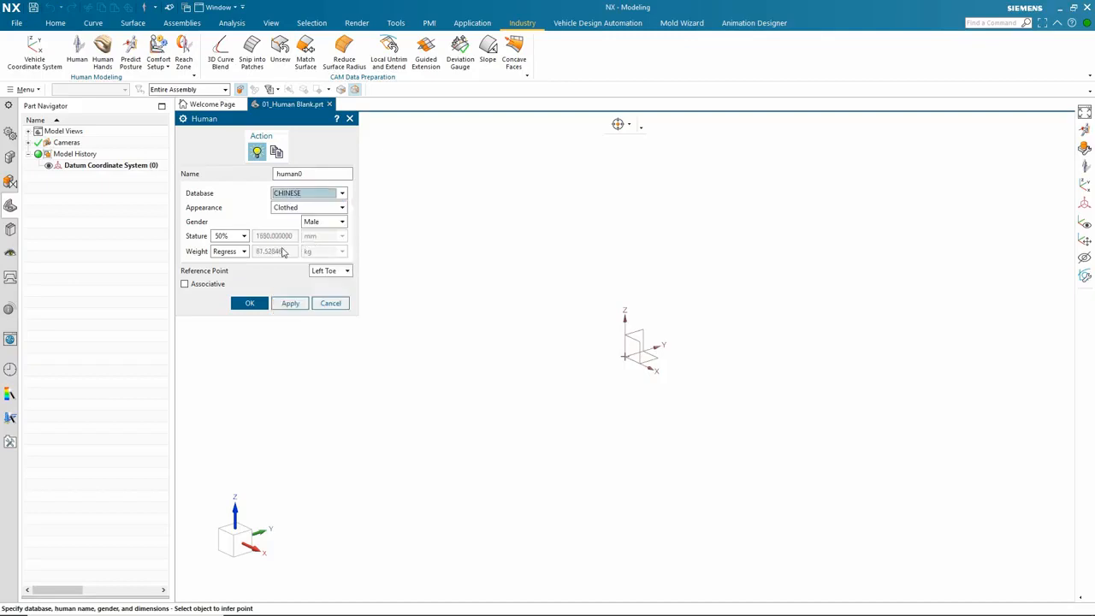
click(341, 195)
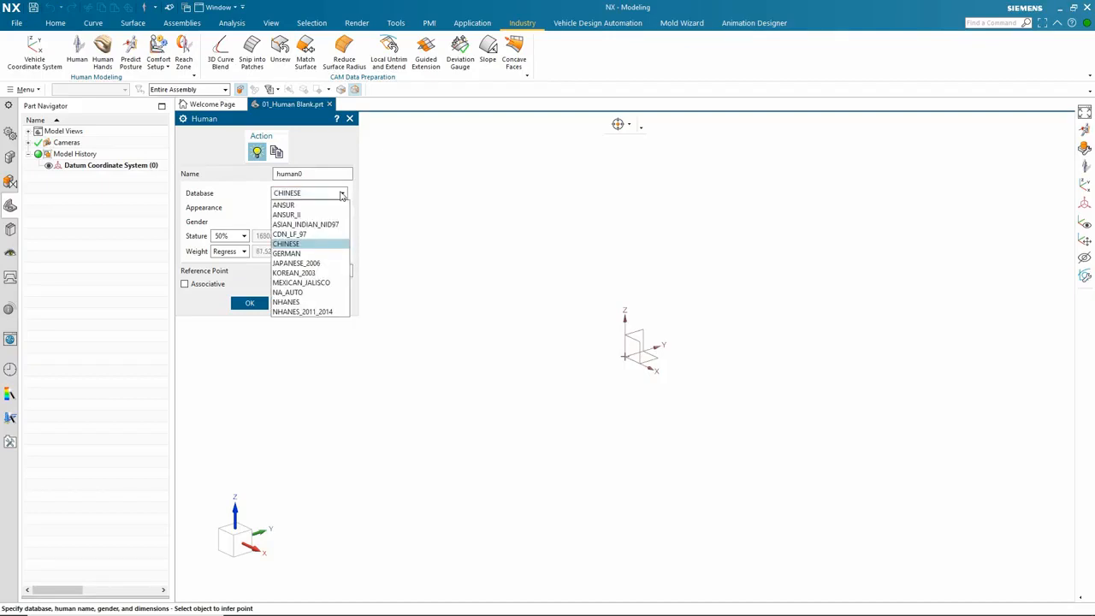
click(289, 292)
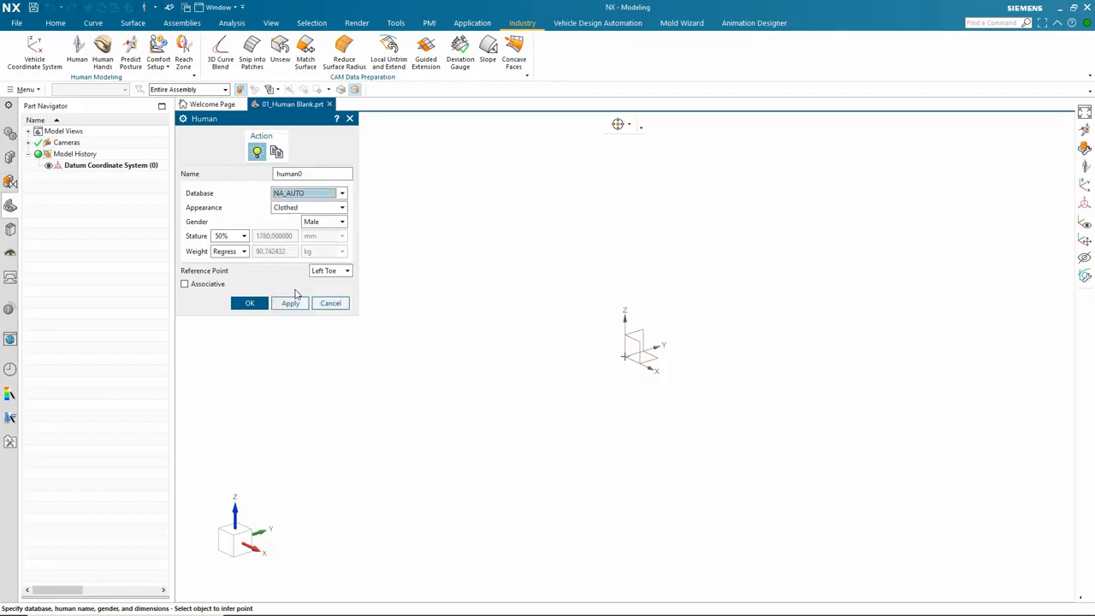
click(243, 236)
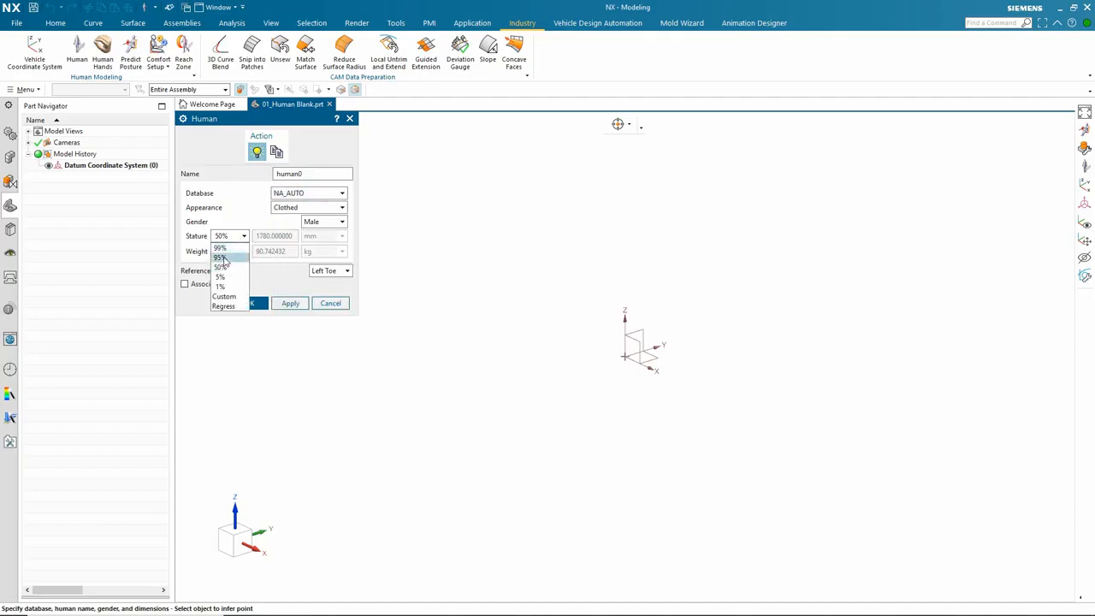
click(220, 257)
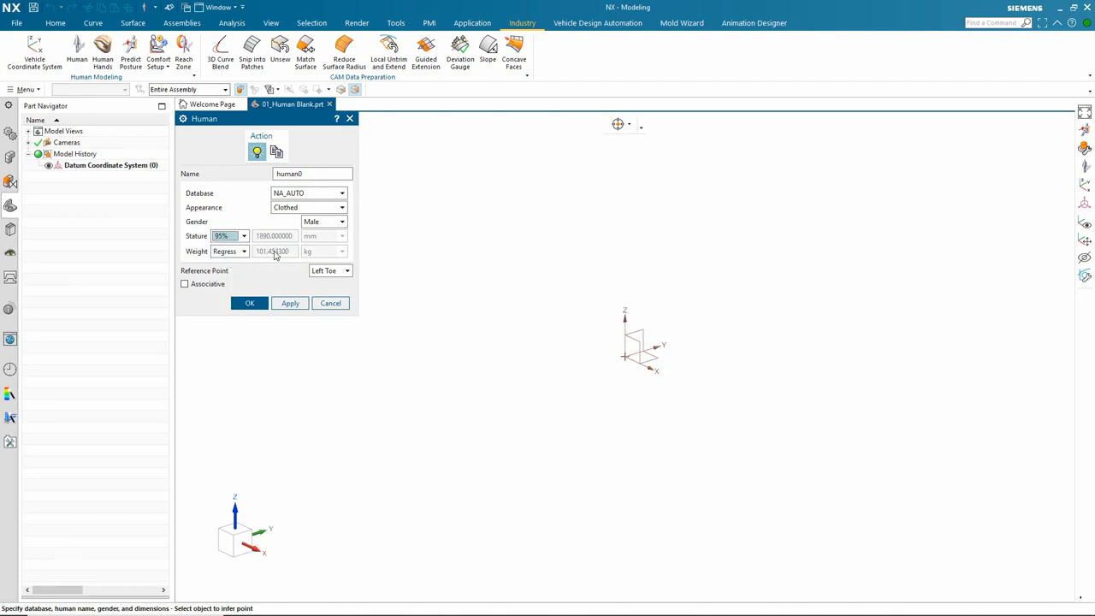
click(243, 238)
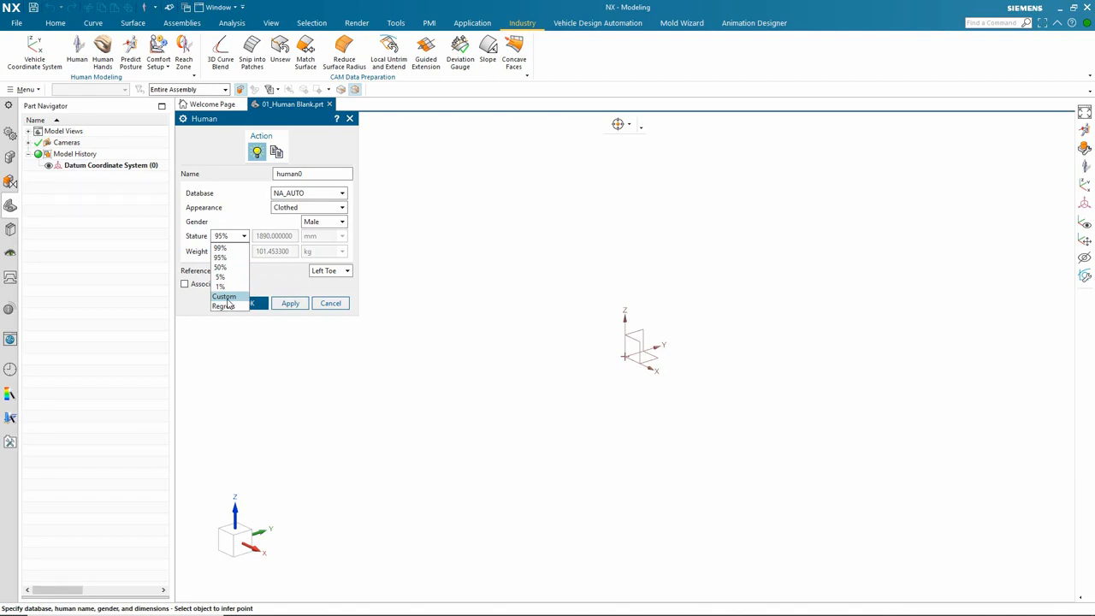
click(336, 199)
Create a clothed male human from the ANSUR database with 50% stature and the Left Toe as reference point.
click(336, 198)
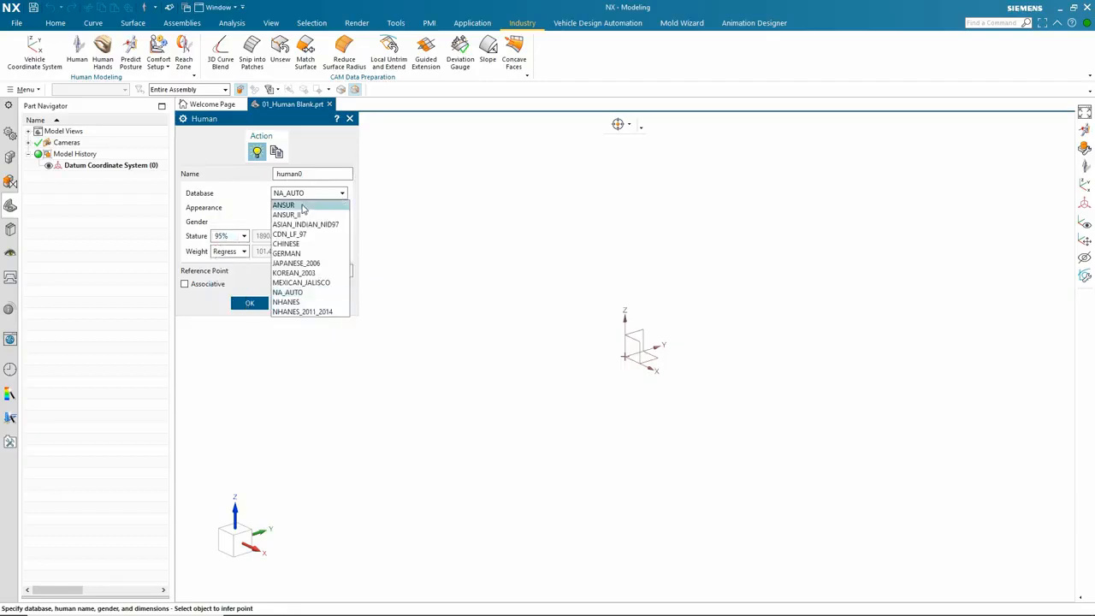
click(284, 203)
click(248, 304)
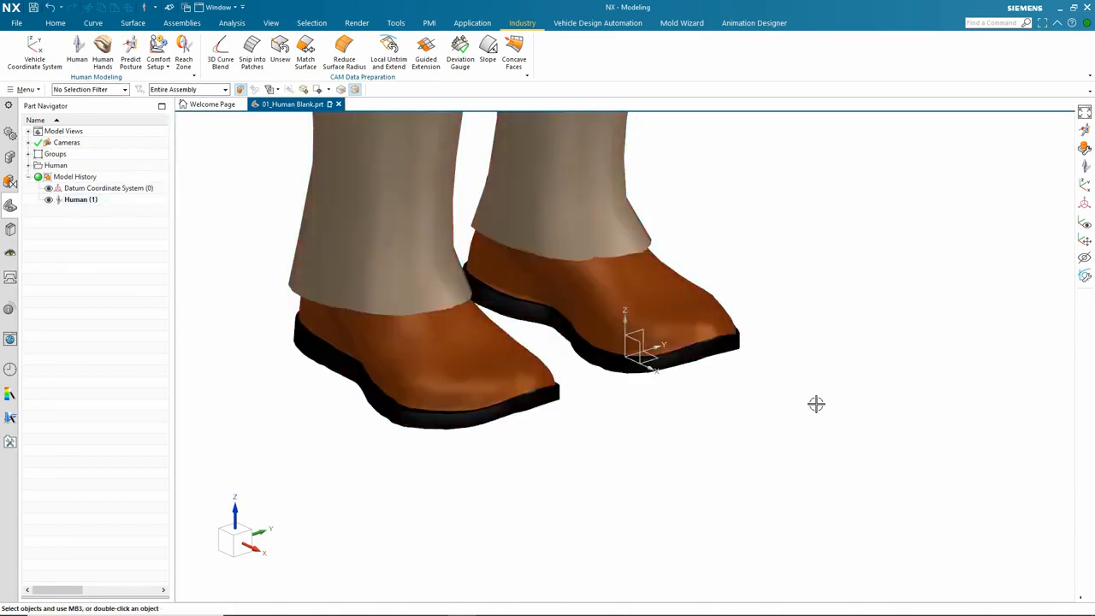
key(ctrl+f)
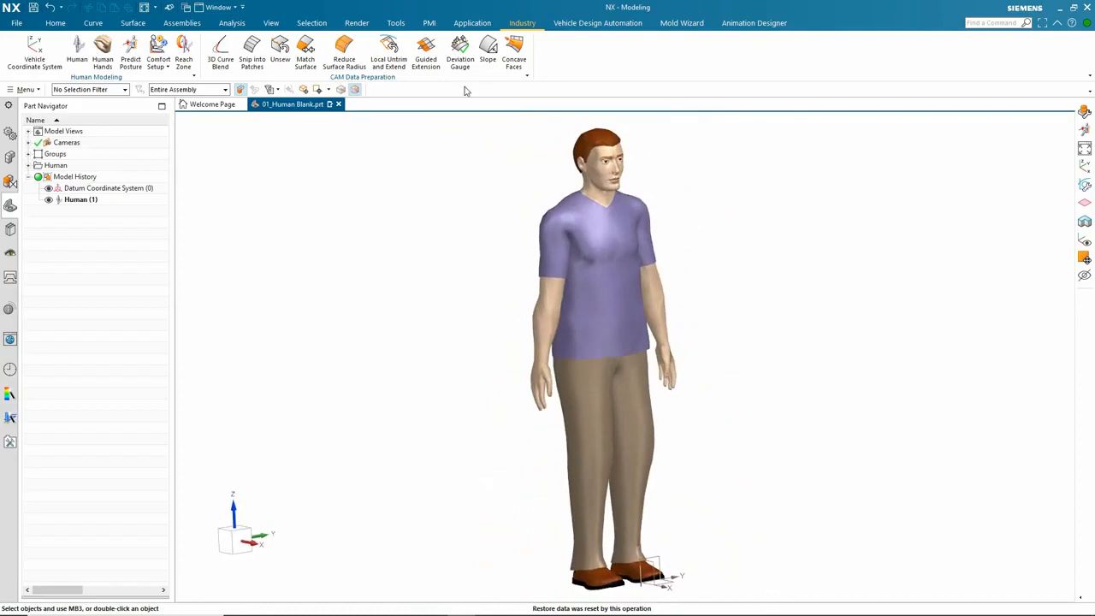
Hide the human and show it again.
click(48, 199)
click(48, 199)
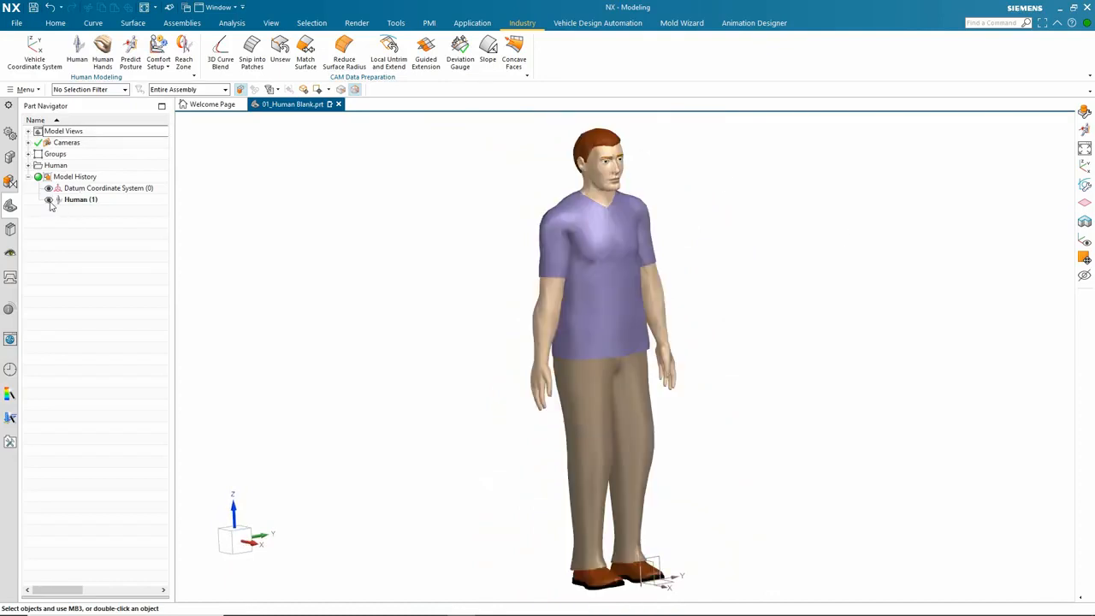
Open the human for editing and review its database, appearance, gender, stature and weight settings.
click(81, 201)
double_click(82, 201)
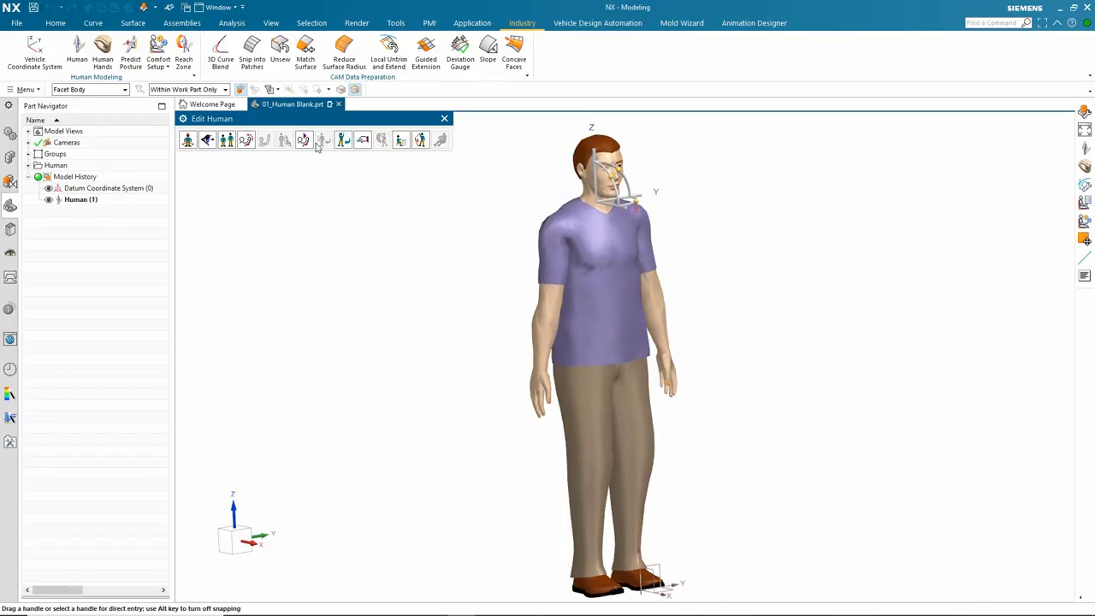
click(226, 141)
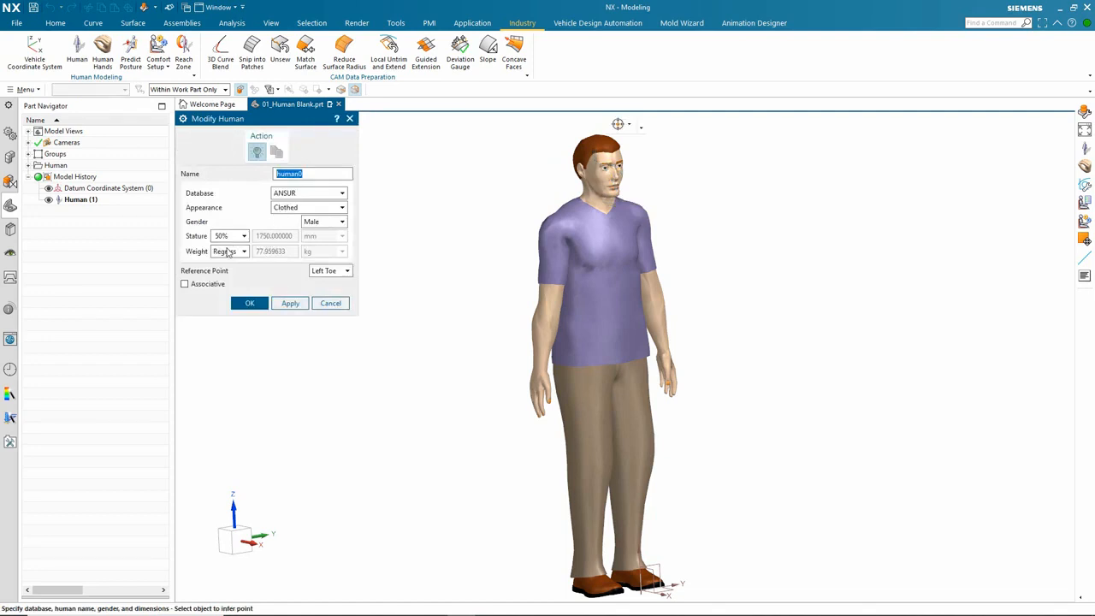
click(250, 303)
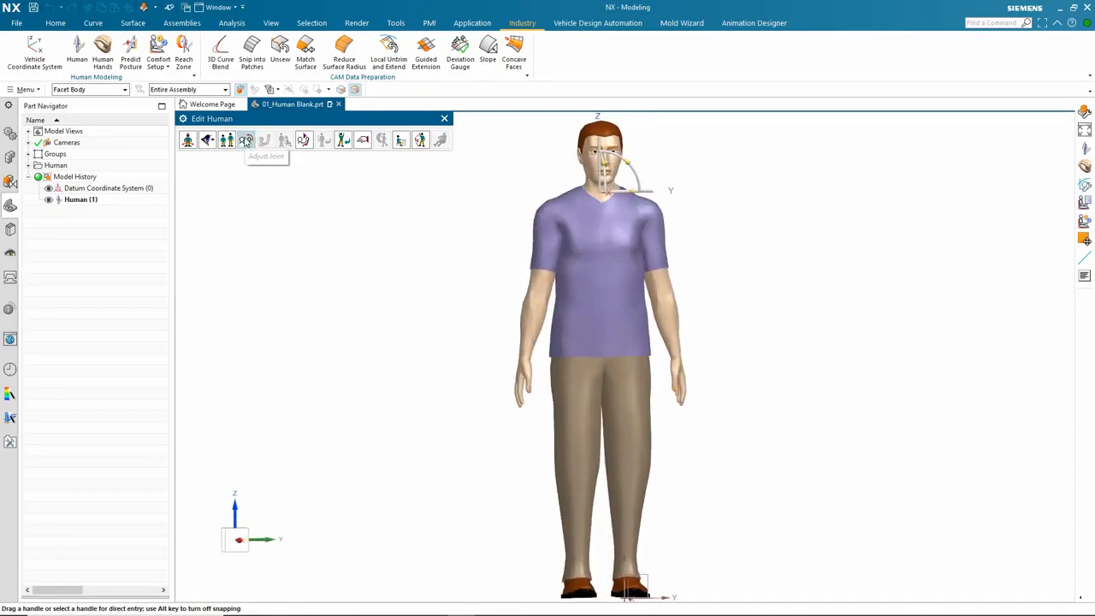
Turn the head at the base-of-neck joint about Z to 56° one way, and finally to -56°.
click(245, 141)
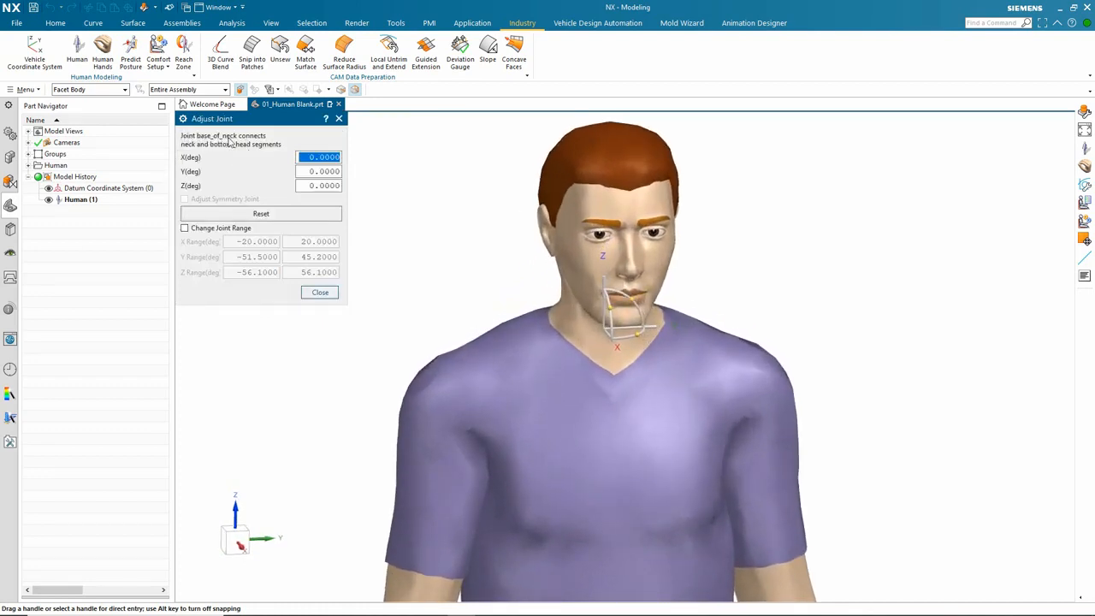
drag(637, 334, 700, 320)
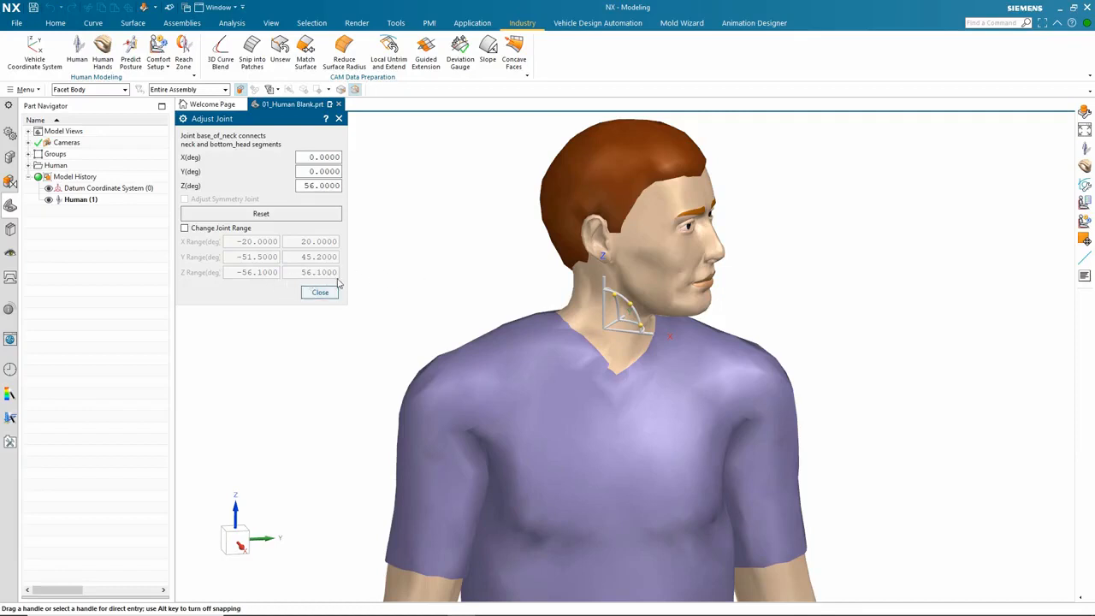
drag(637, 319, 428, 293)
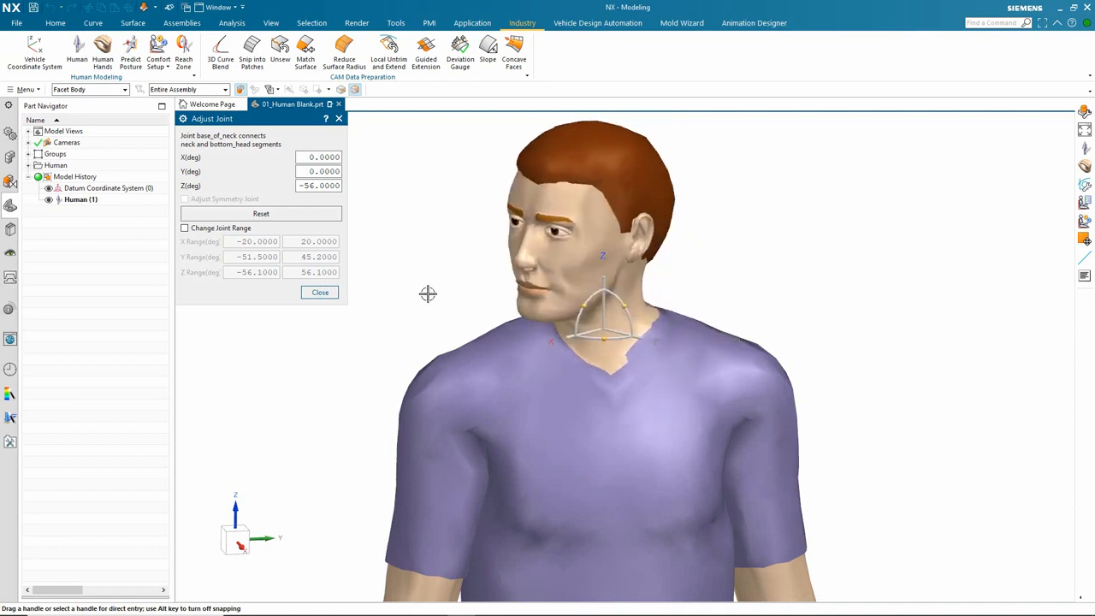
click(320, 292)
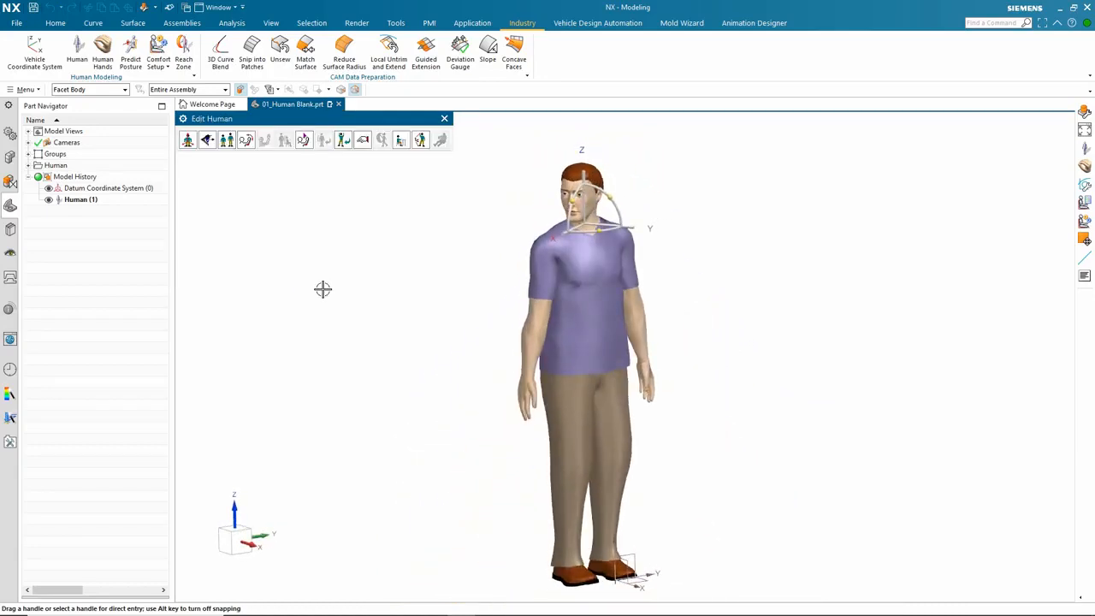
Bend the right elbow joint to 92° about Y.
click(246, 140)
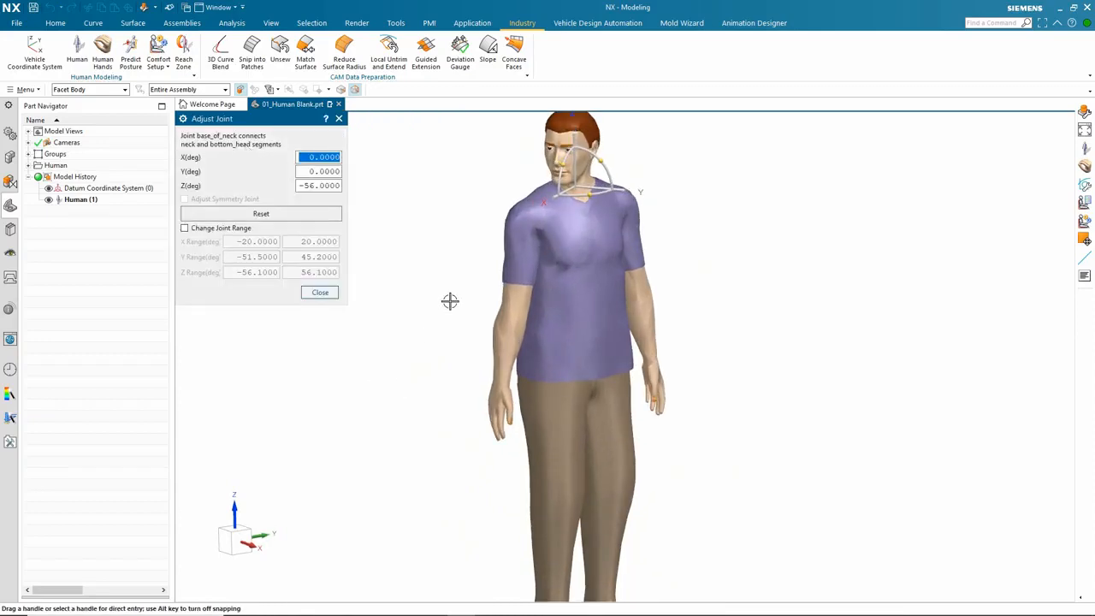
click(509, 328)
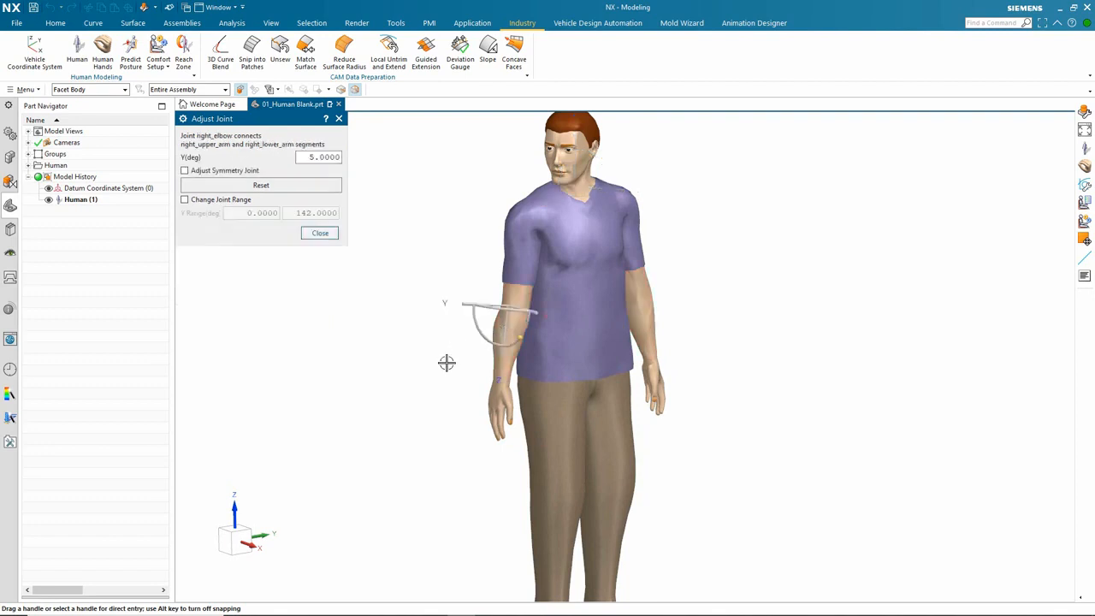
mouse_move(569, 344)
mouse_down()
mouse_move(573, 281)
mouse_move(543, 342)
mouse_move(569, 325)
mouse_up()
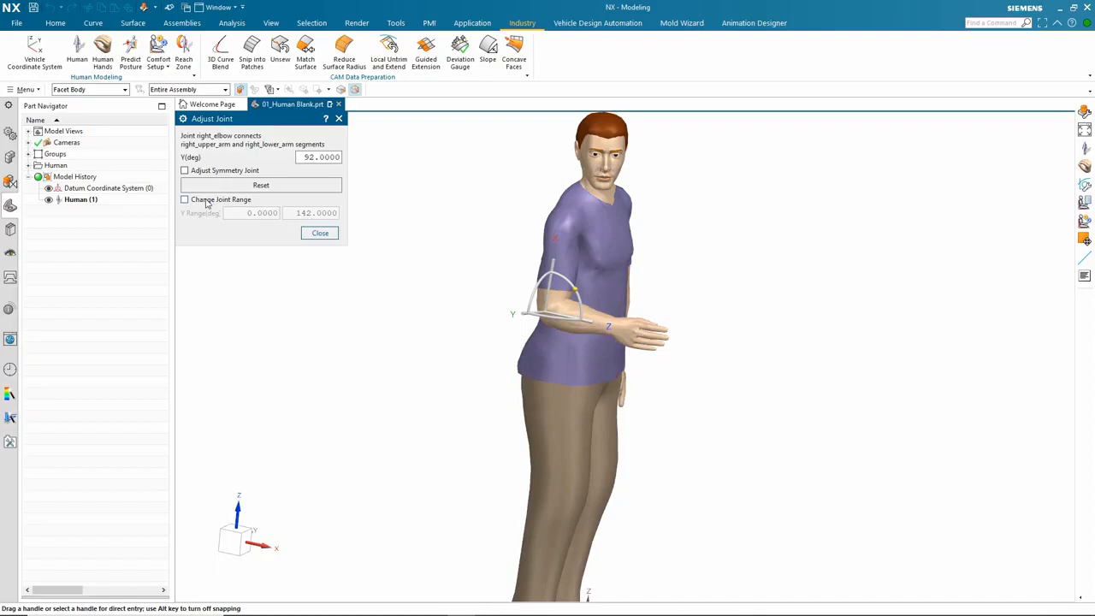
Elevate the right shoulder joint to 25°.
middle_drag(359, 243, 457, 311)
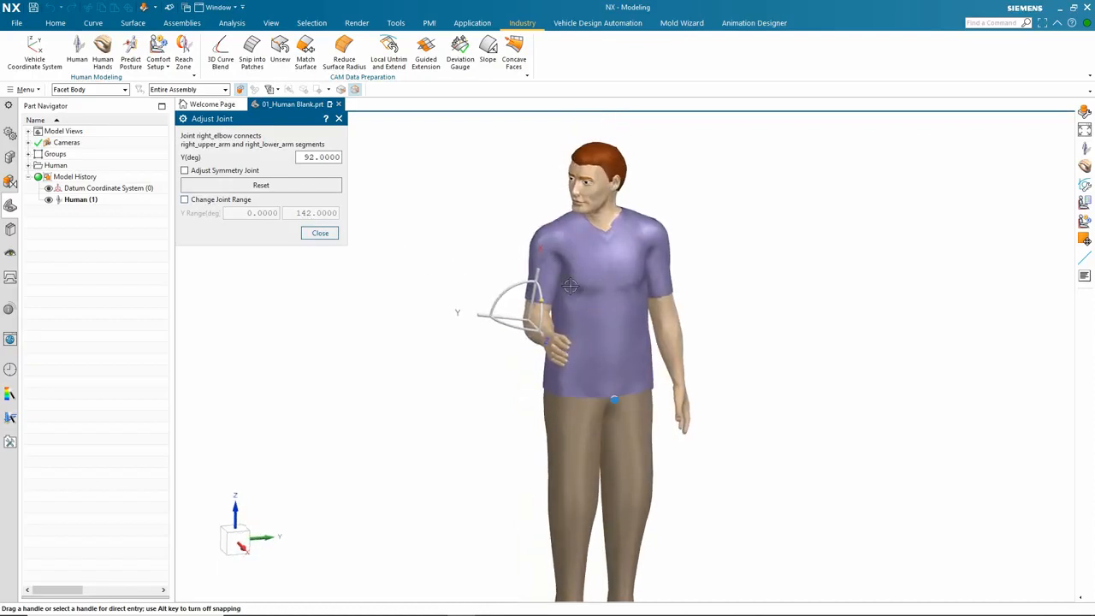
click(545, 245)
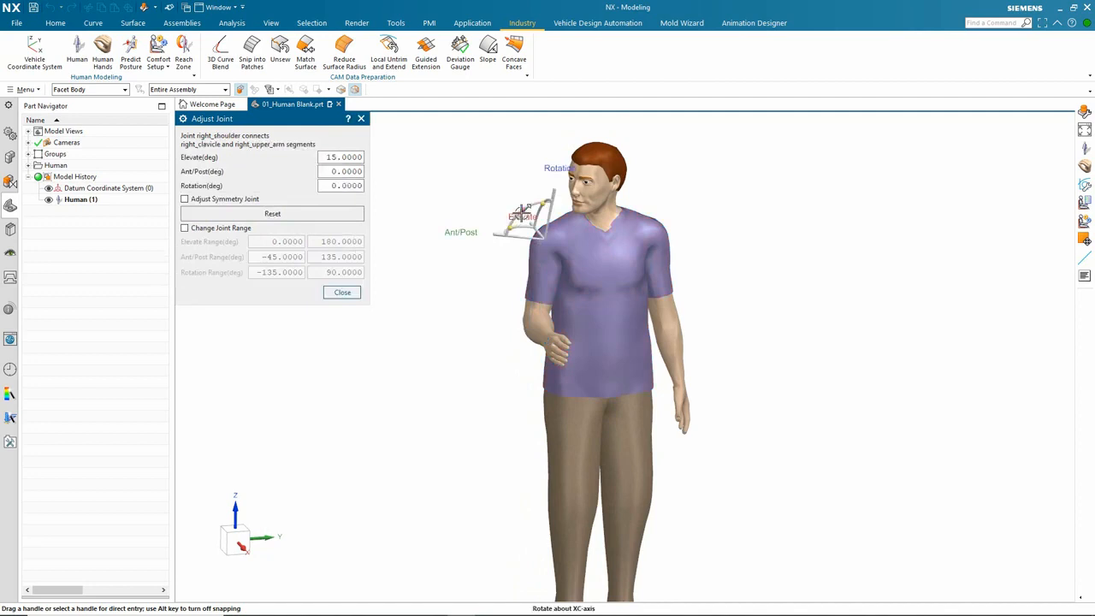
mouse_move(520, 214)
mouse_down()
mouse_move(647, 224)
mouse_move(598, 199)
mouse_move(534, 211)
mouse_up()
Turn on symmetric joint adjustment and elevate both shoulders to 35°.
click(184, 199)
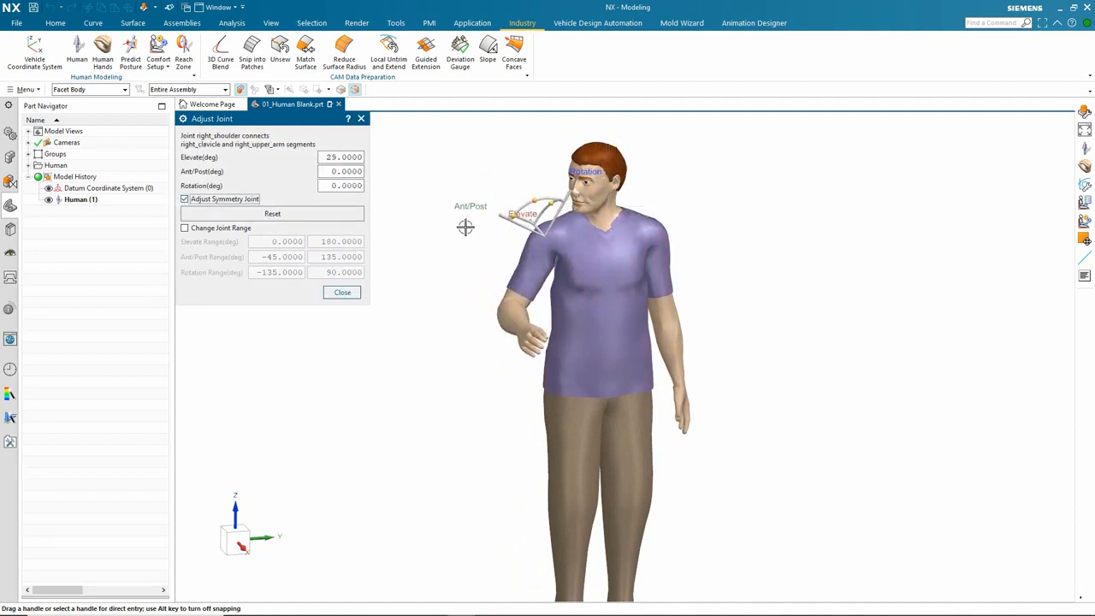
drag(529, 208, 537, 190)
drag(542, 187, 532, 188)
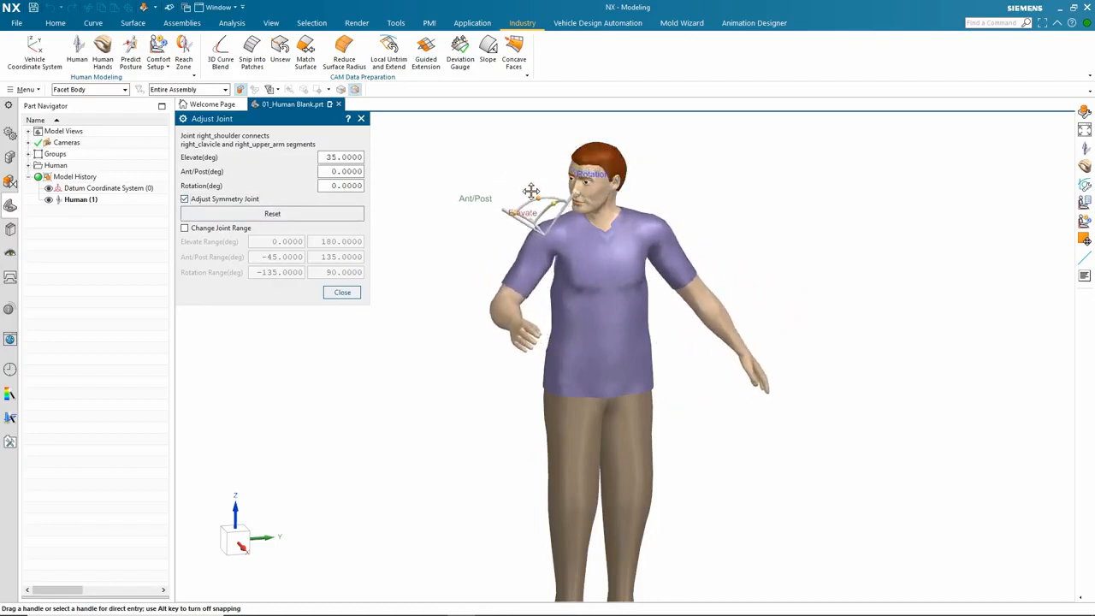
click(342, 292)
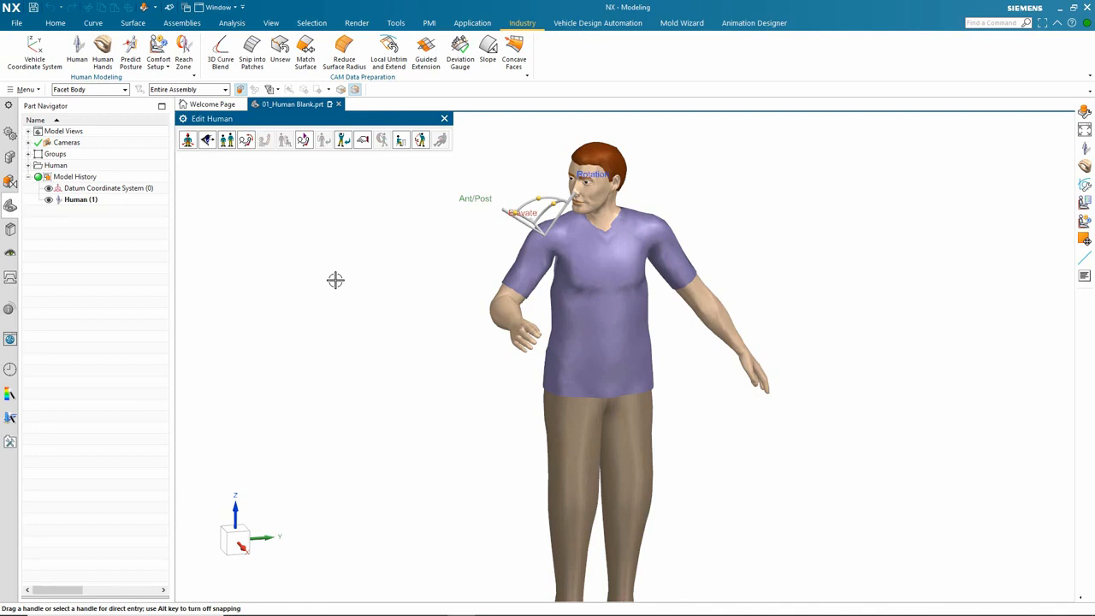
Apply the walking quick posture from the posture library, followed by the one with both arms stretched sideways.
click(401, 142)
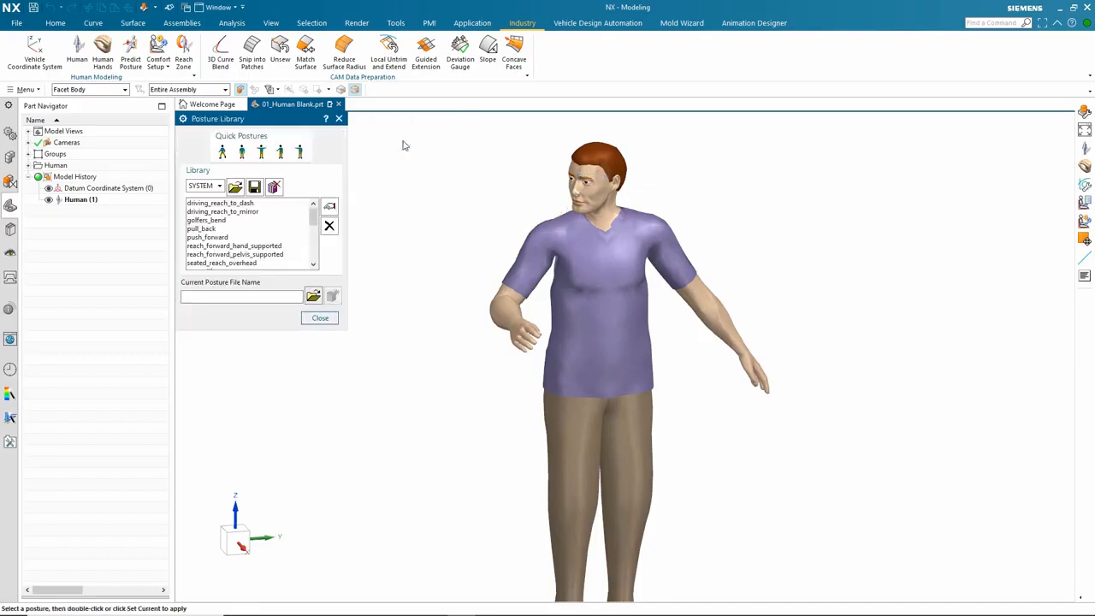
click(222, 154)
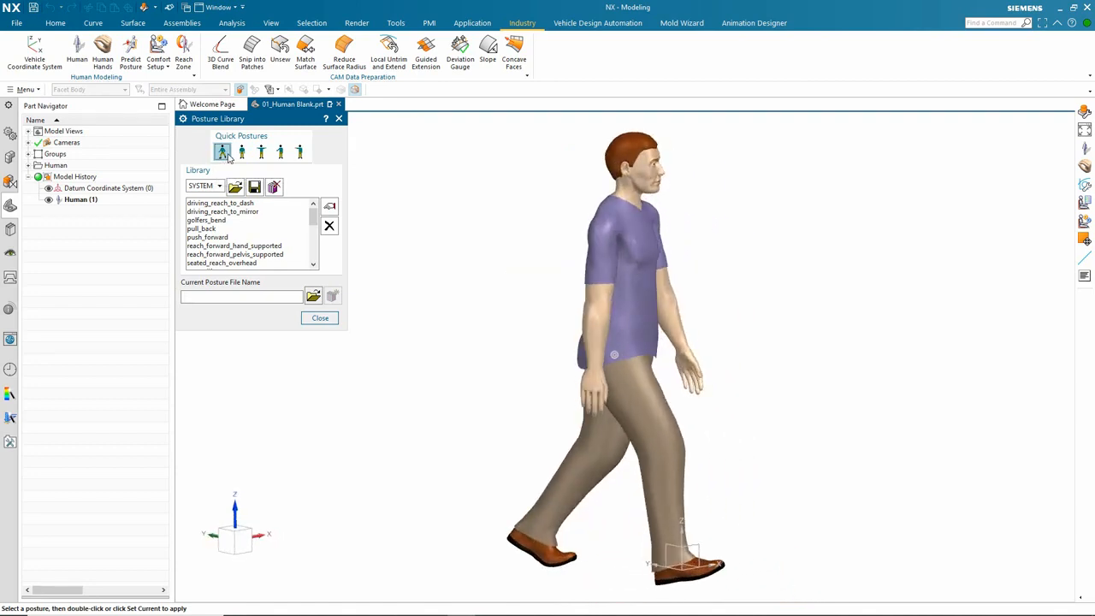
click(262, 153)
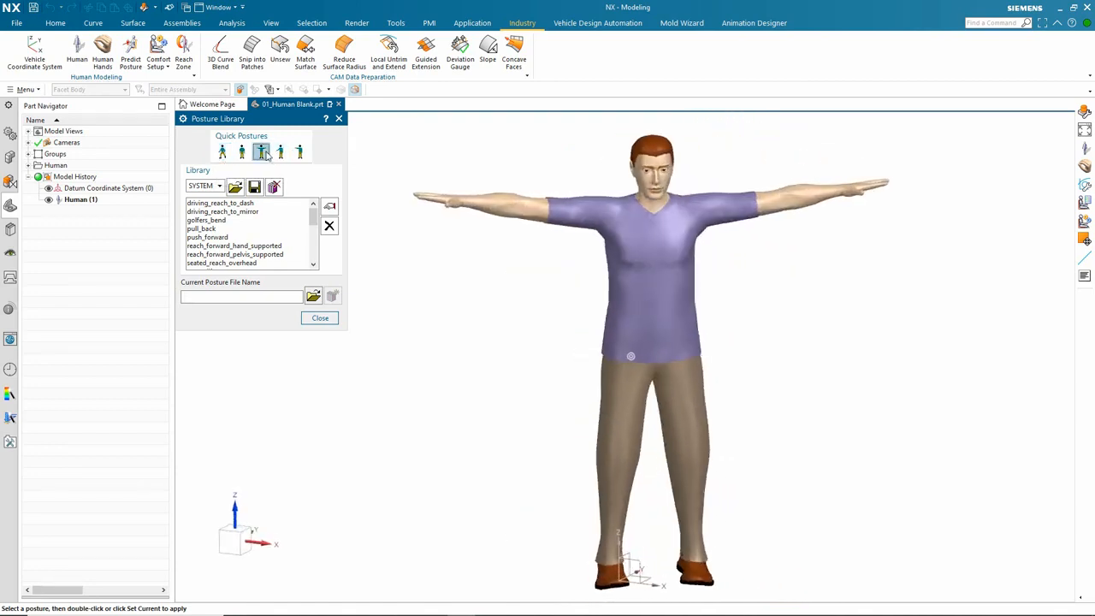
Apply the library postures pull_back, push_forward and finally seated_working to the human.
double_click(205, 228)
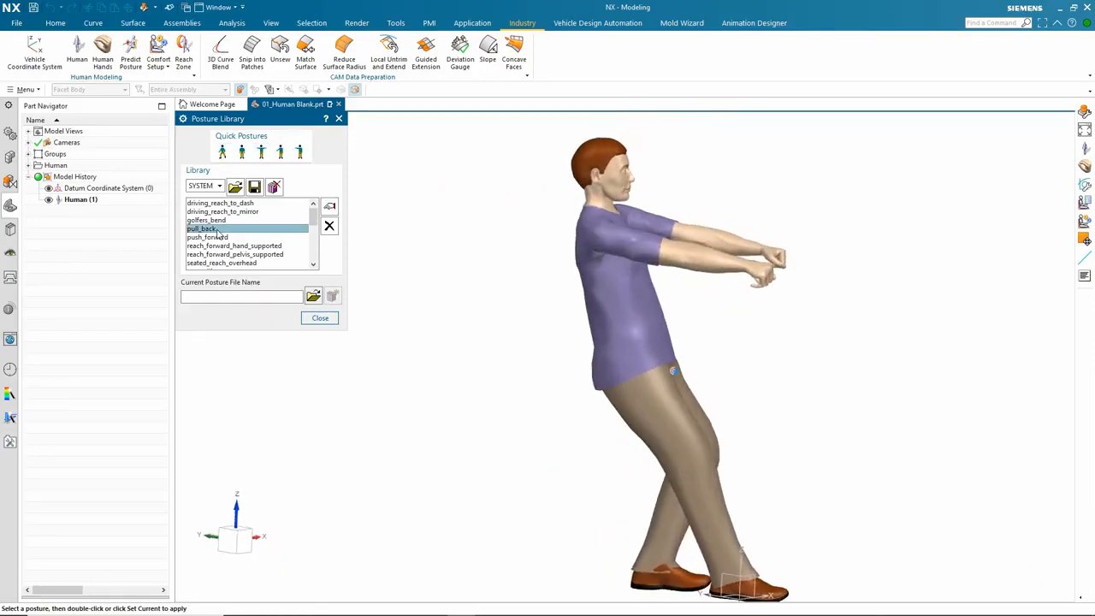
double_click(218, 239)
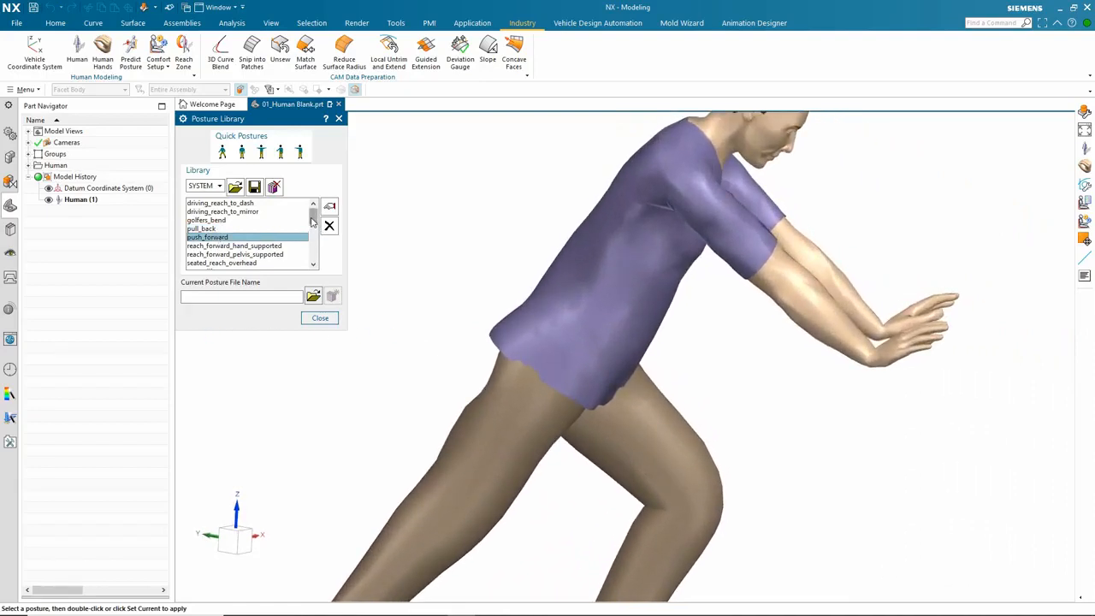
drag(312, 221, 314, 250)
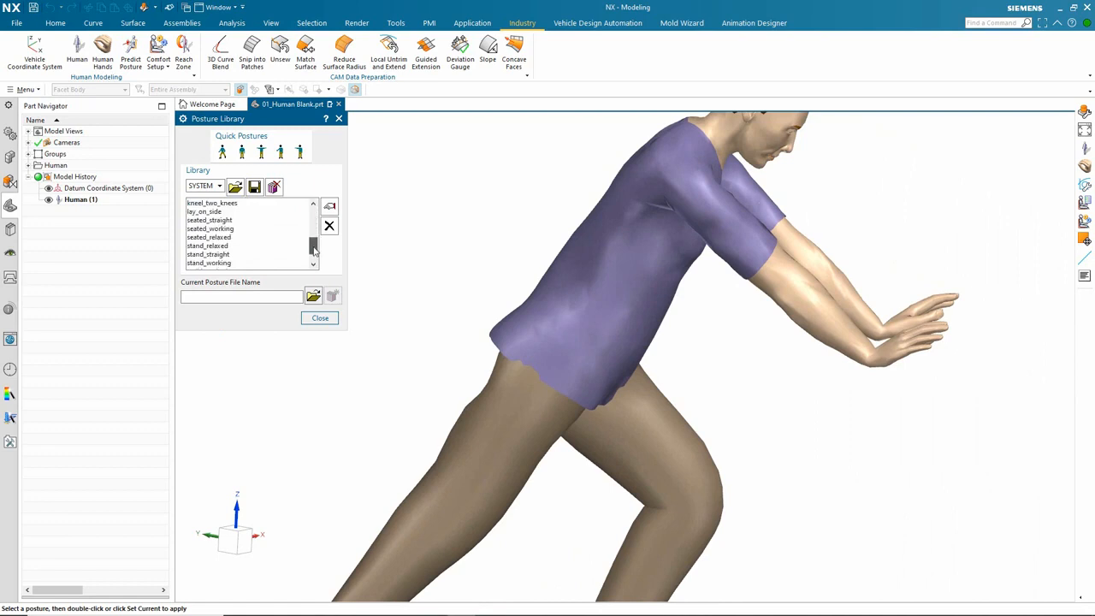
double_click(229, 229)
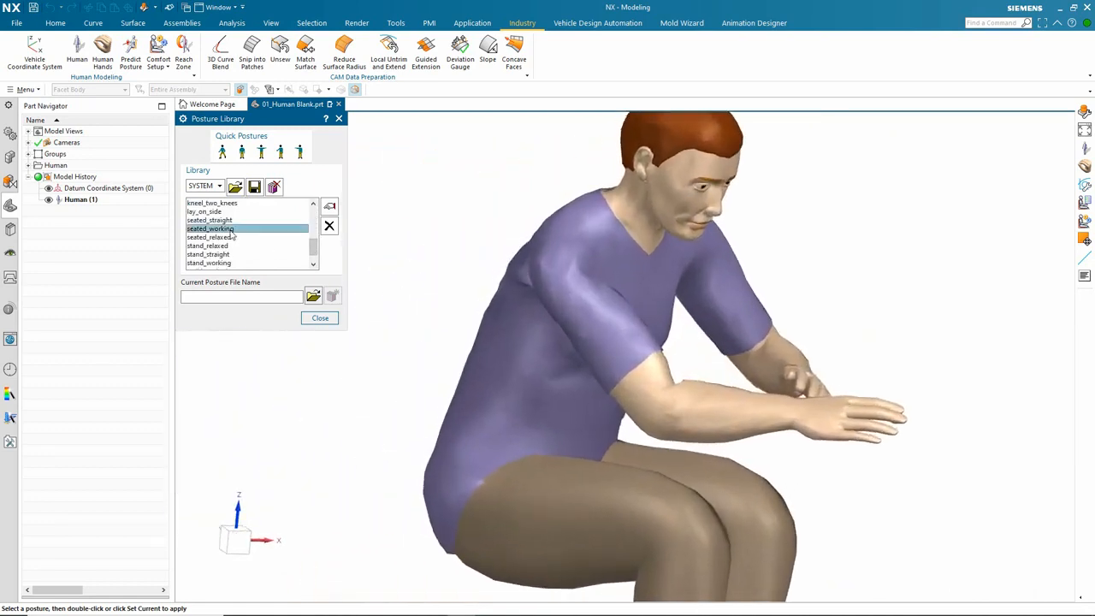
Apply the library posture stand_working, followed by the standing quick posture with arms at the sides, and finish with the posture library.
double_click(227, 264)
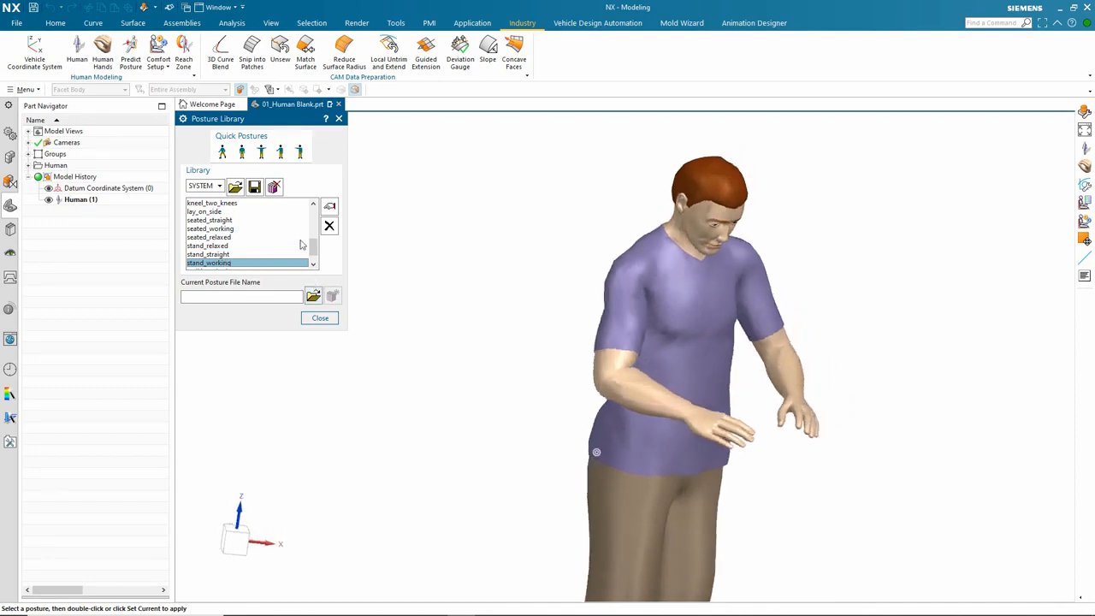
click(246, 154)
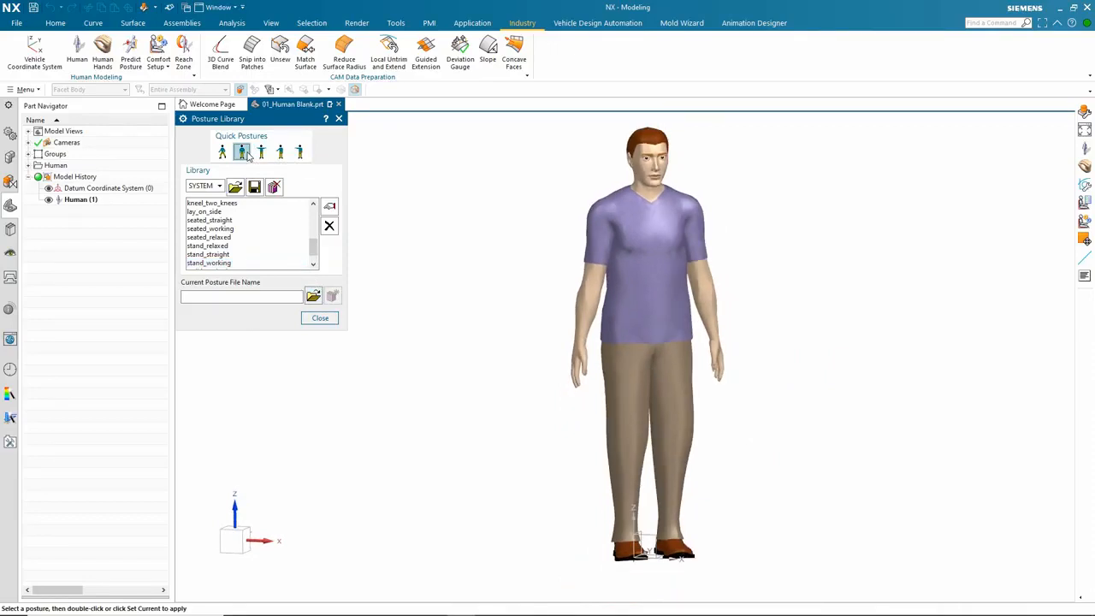
click(320, 319)
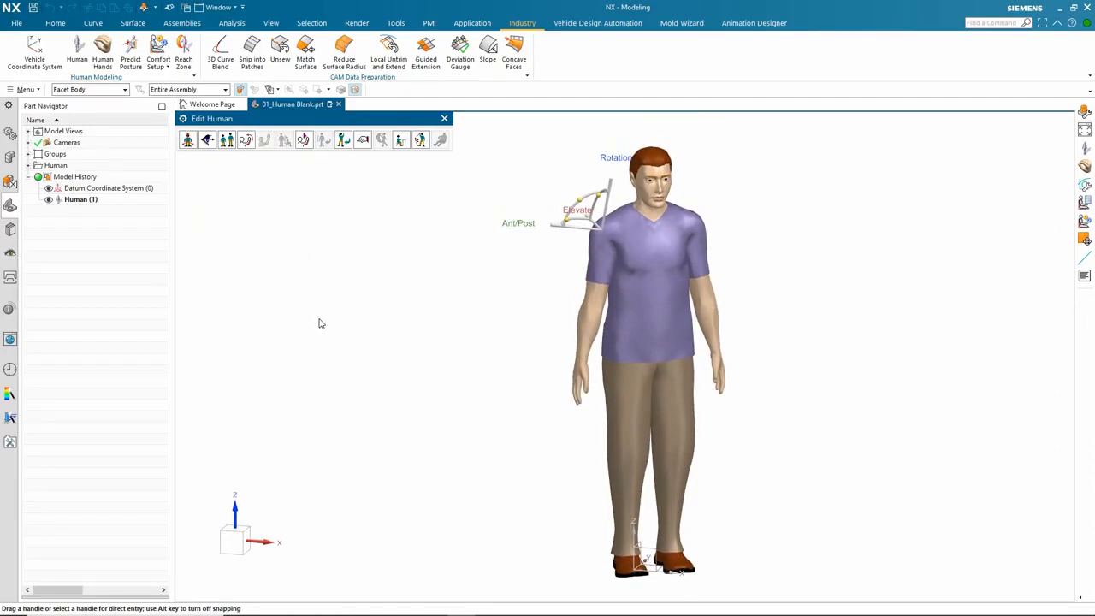
Start Inverse Kinematics with Dynamic Drag on the head and turn it by moving its target along the YC-axis.
click(420, 142)
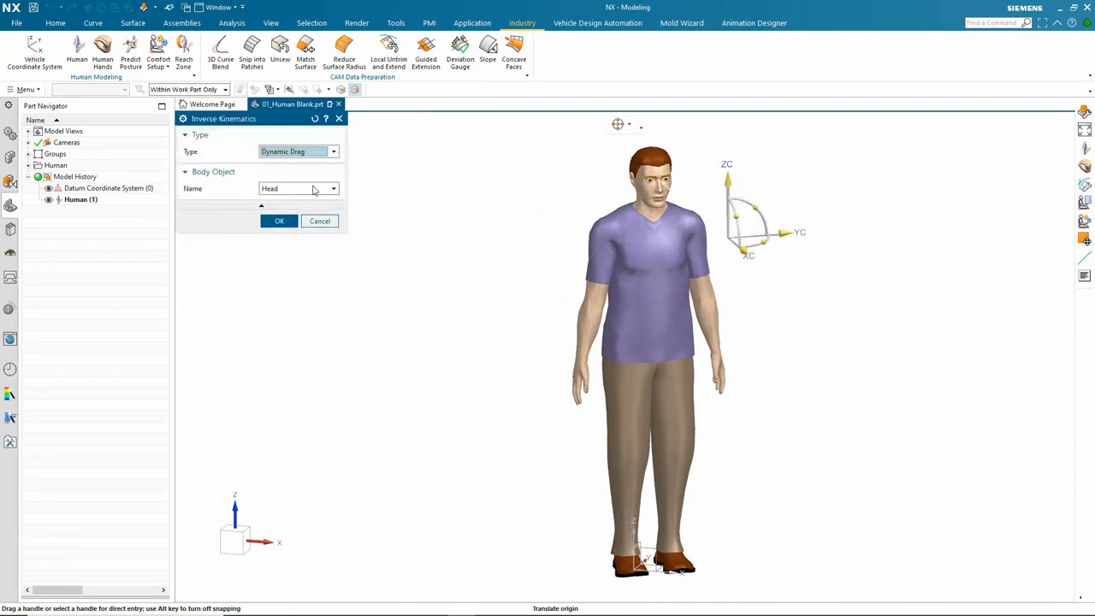
middle_drag(317, 289, 785, 261)
drag(785, 261, 672, 214)
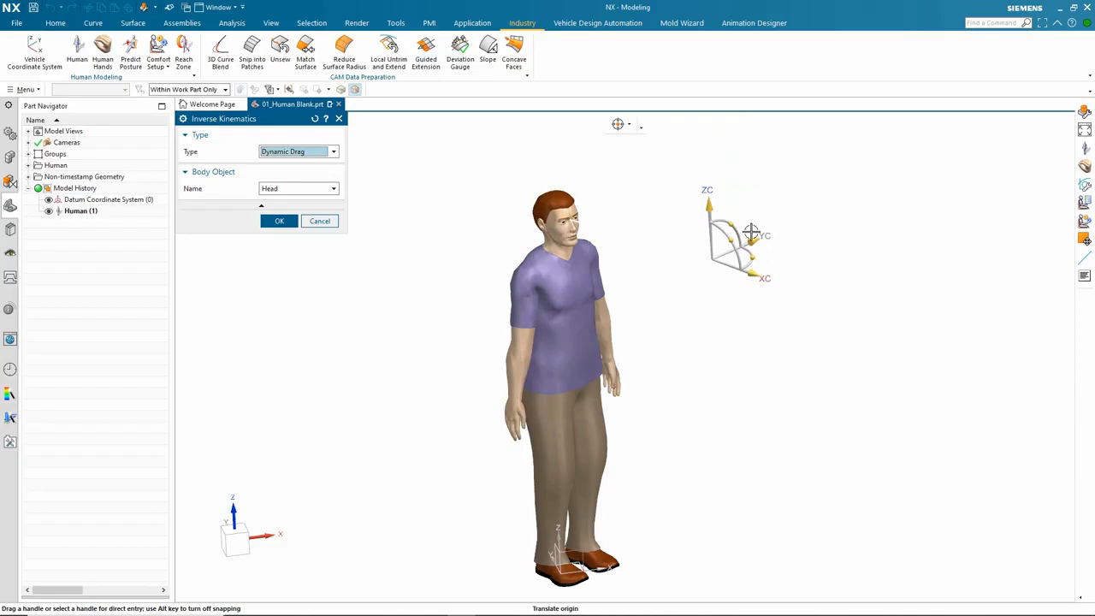
middle_drag(751, 232, 730, 238)
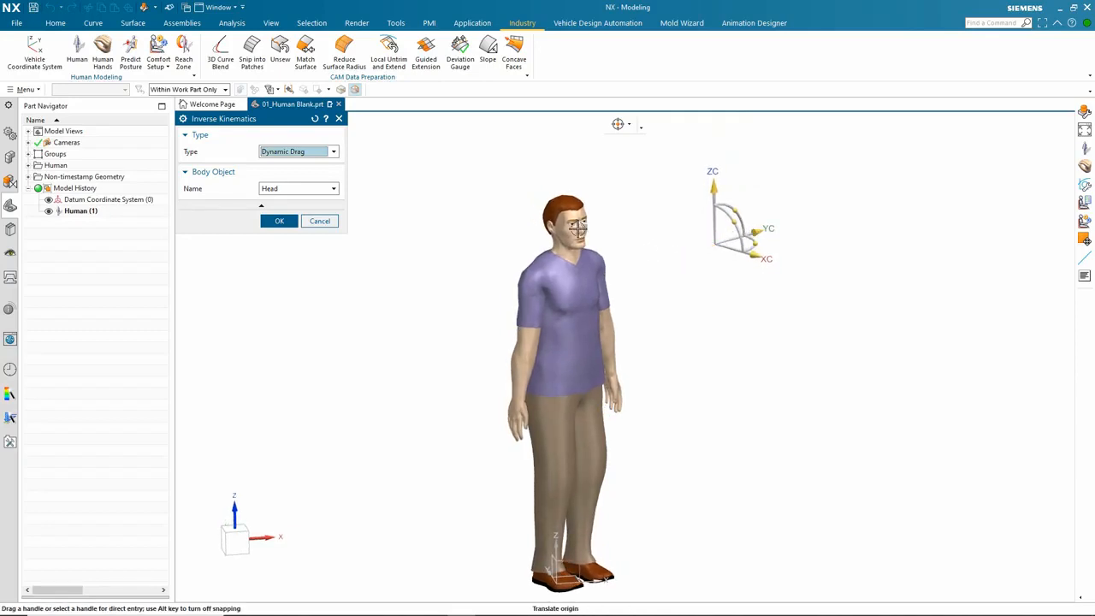
scroll(741, 274, down, 3)
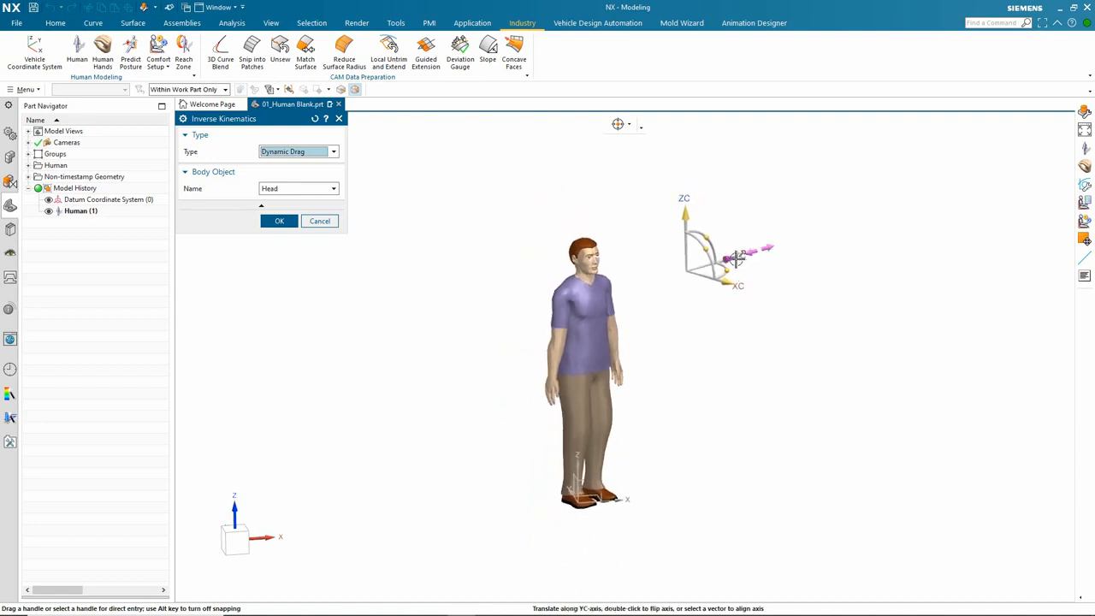
drag(716, 263, 873, 218)
scroll(453, 305, up, 3)
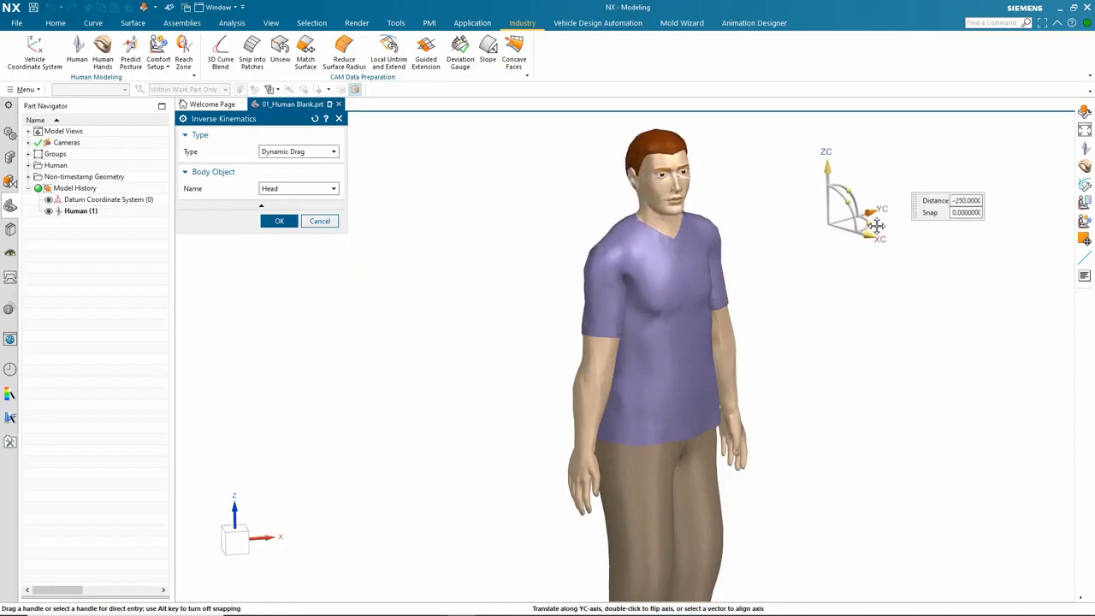
drag(874, 218, 883, 214)
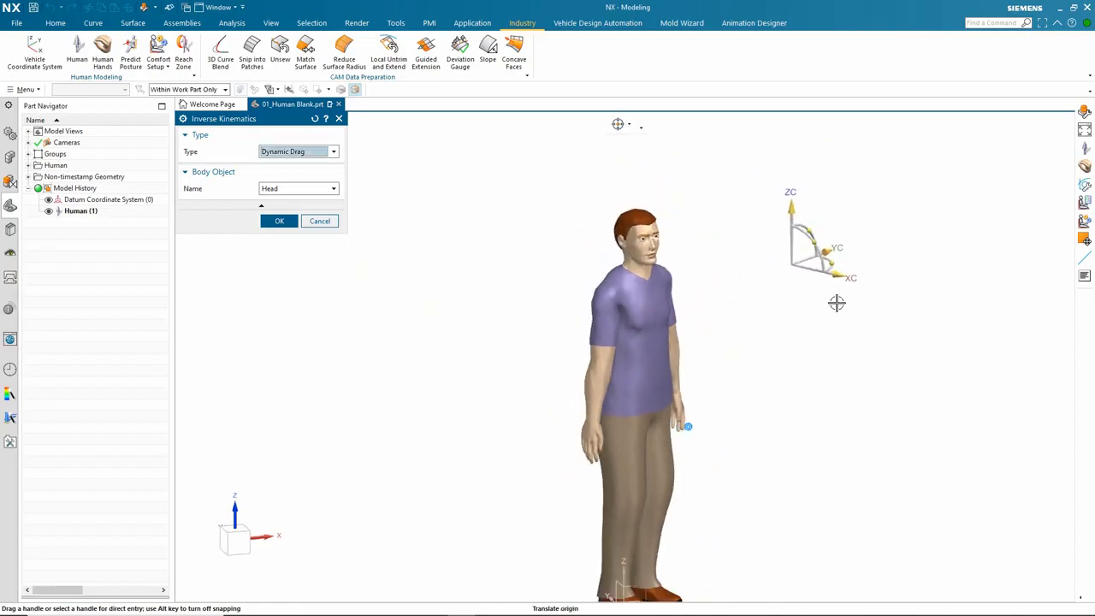
click(851, 279)
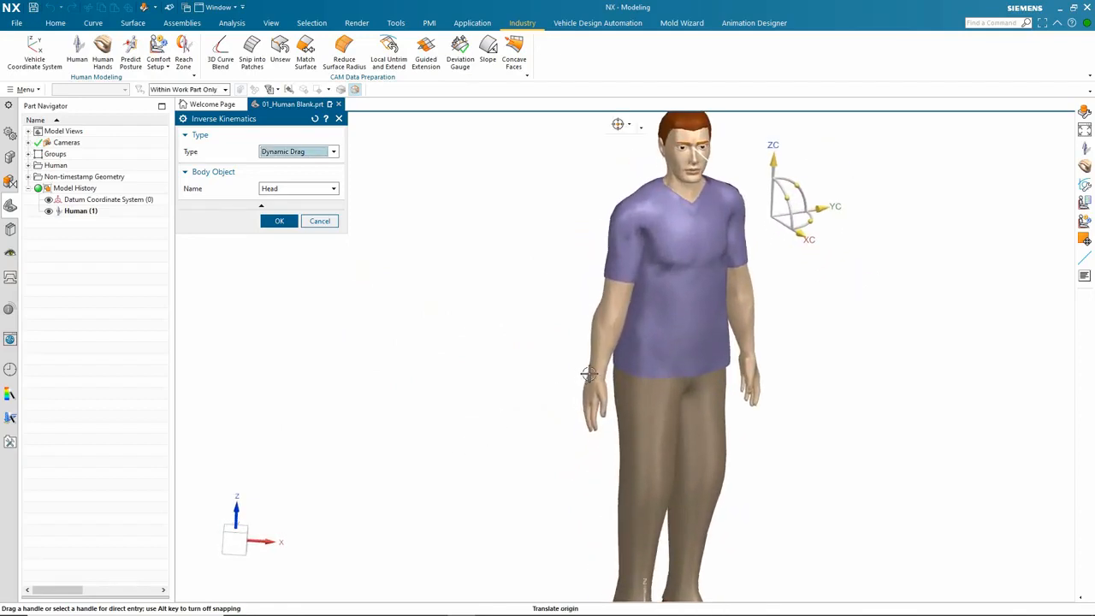
Choose Left Hand as the body object and move its target forward and up so the arm reaches out at about shoulder height.
click(292, 189)
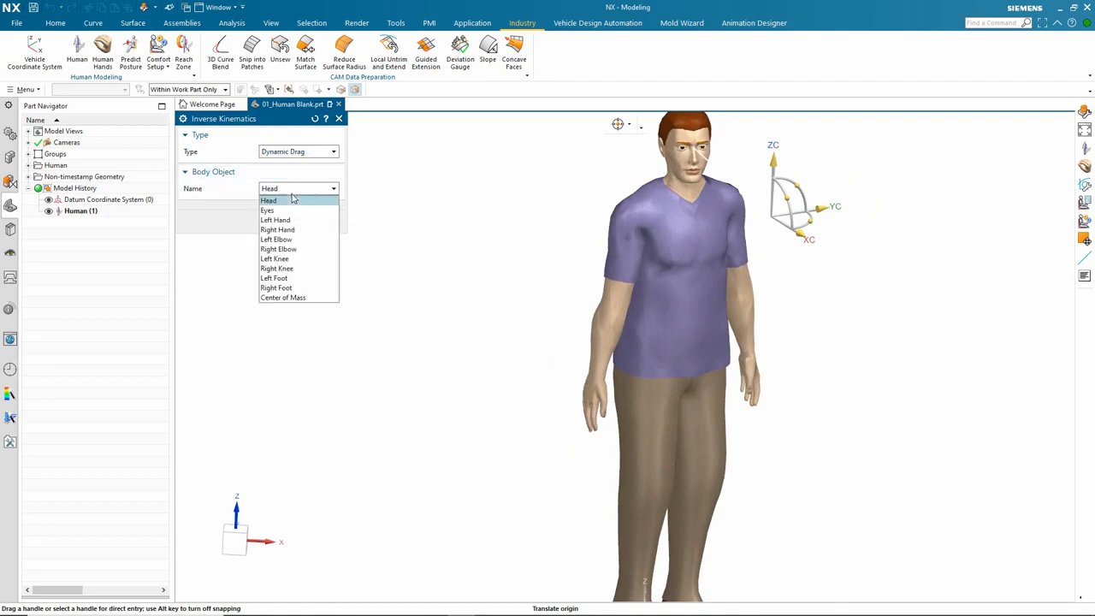
click(276, 220)
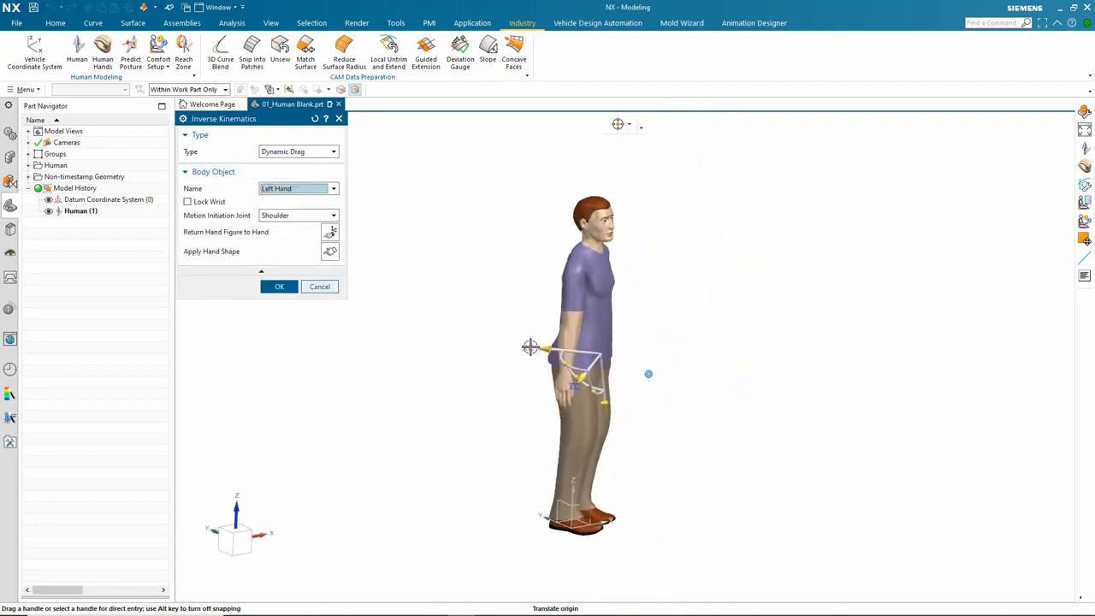
drag(534, 350, 912, 321)
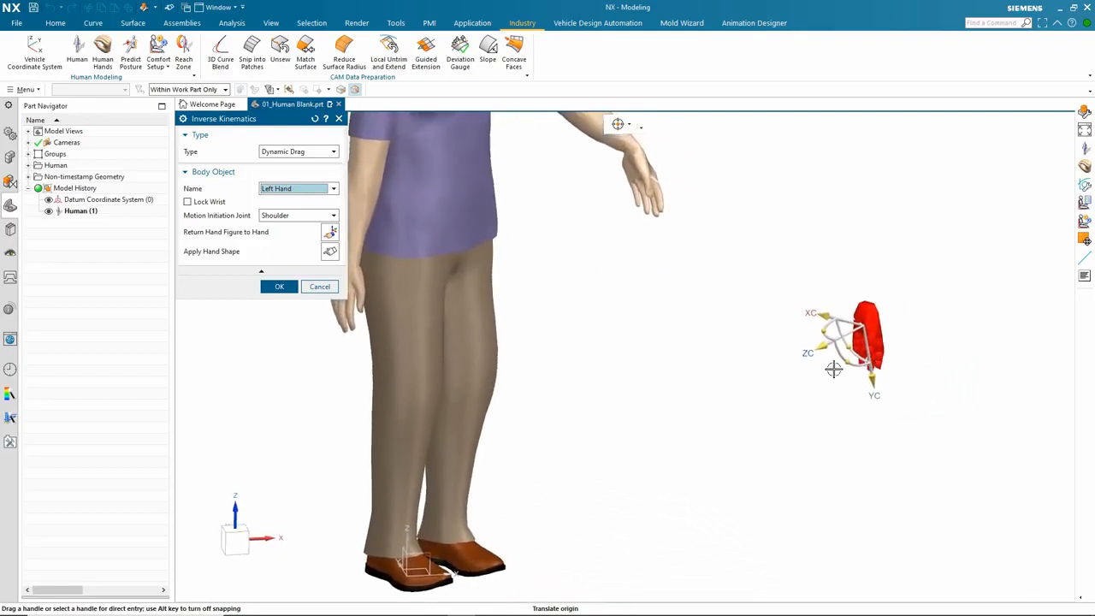
drag(813, 339, 861, 288)
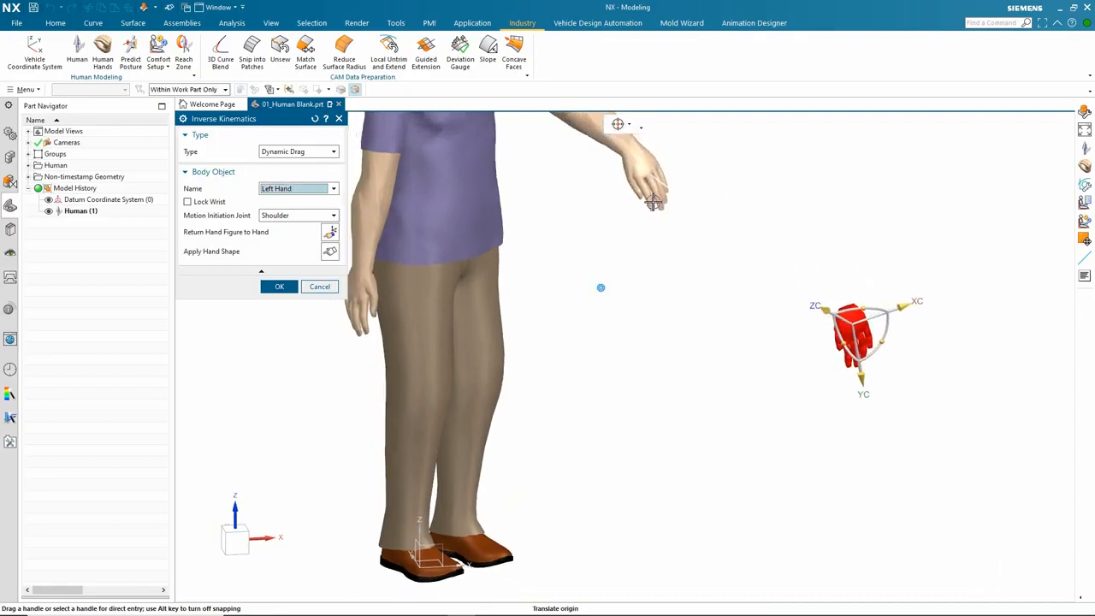
drag(806, 357, 881, 341)
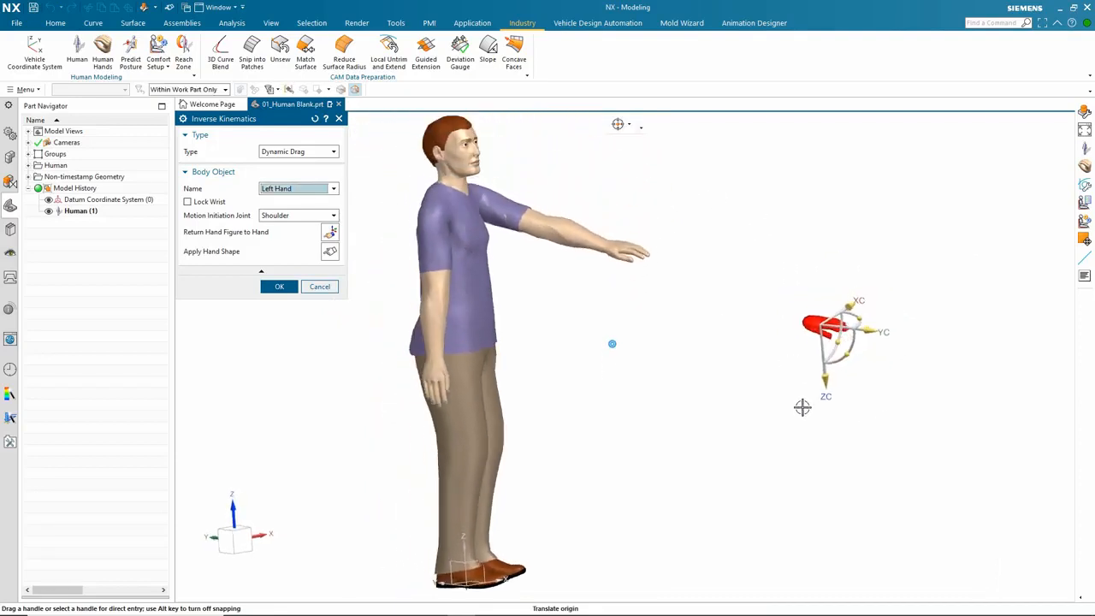
drag(811, 345, 793, 200)
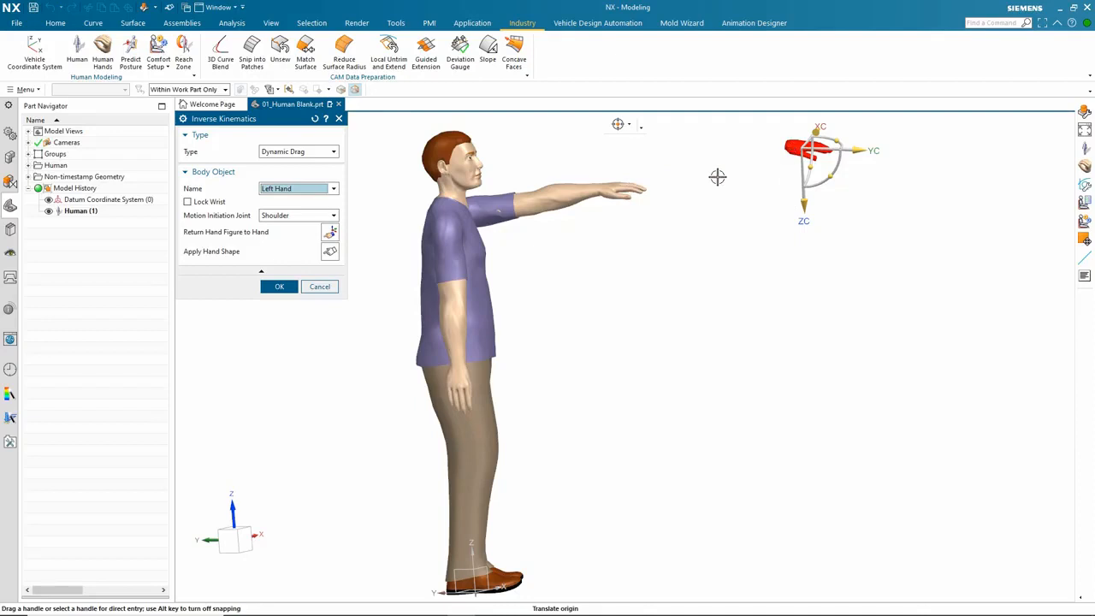
Bring the left hand's target back toward the body so the raised arm bends in front of the head.
middle_drag(916, 230, 881, 235)
drag(868, 182, 593, 204)
middle_drag(593, 203, 633, 333)
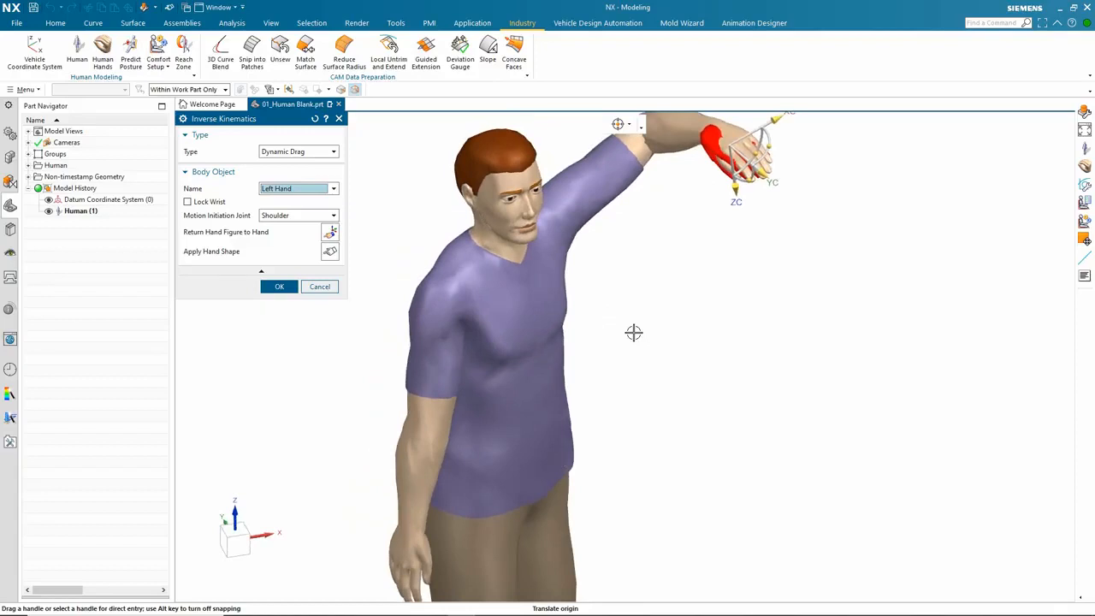
middle_drag(633, 332, 631, 368)
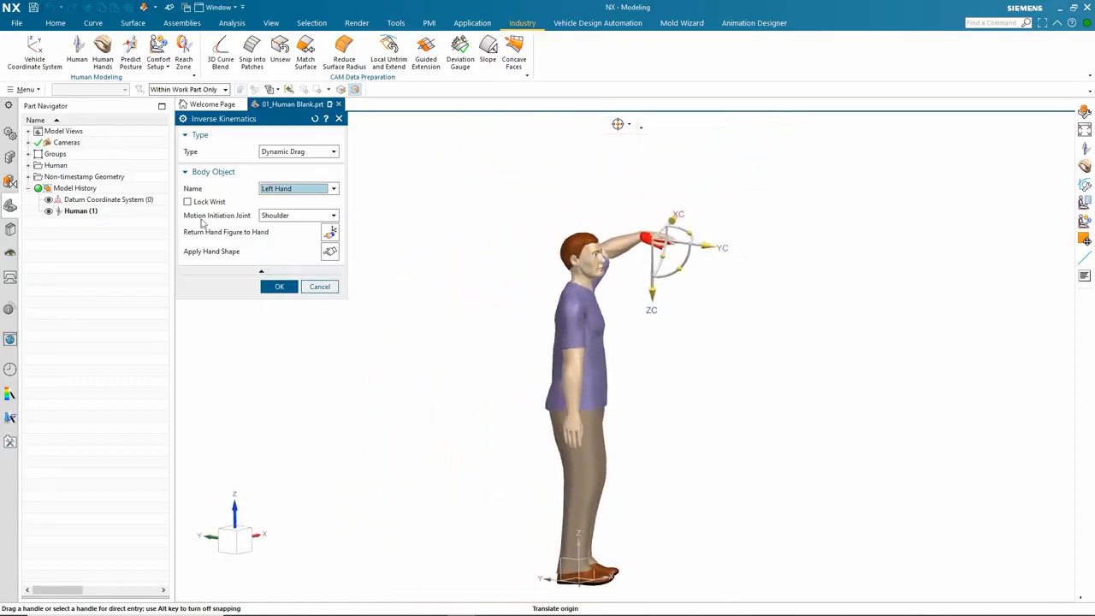
Set the left hand's motion initiation joint to Waist and move the hand target along the YC-axis so the torso follows.
click(272, 220)
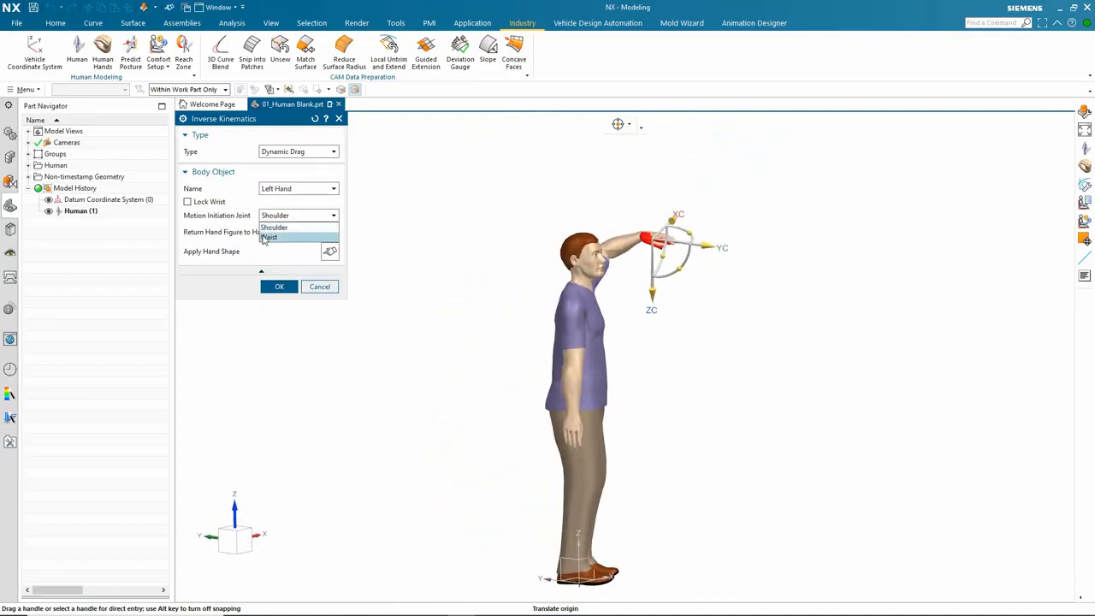
click(267, 237)
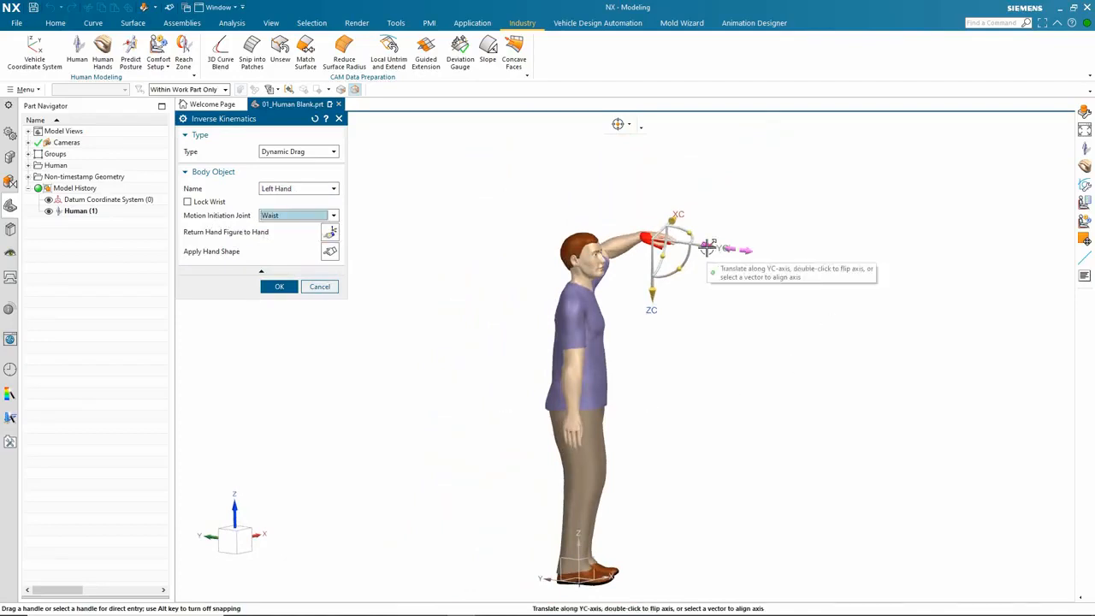
drag(707, 247, 747, 284)
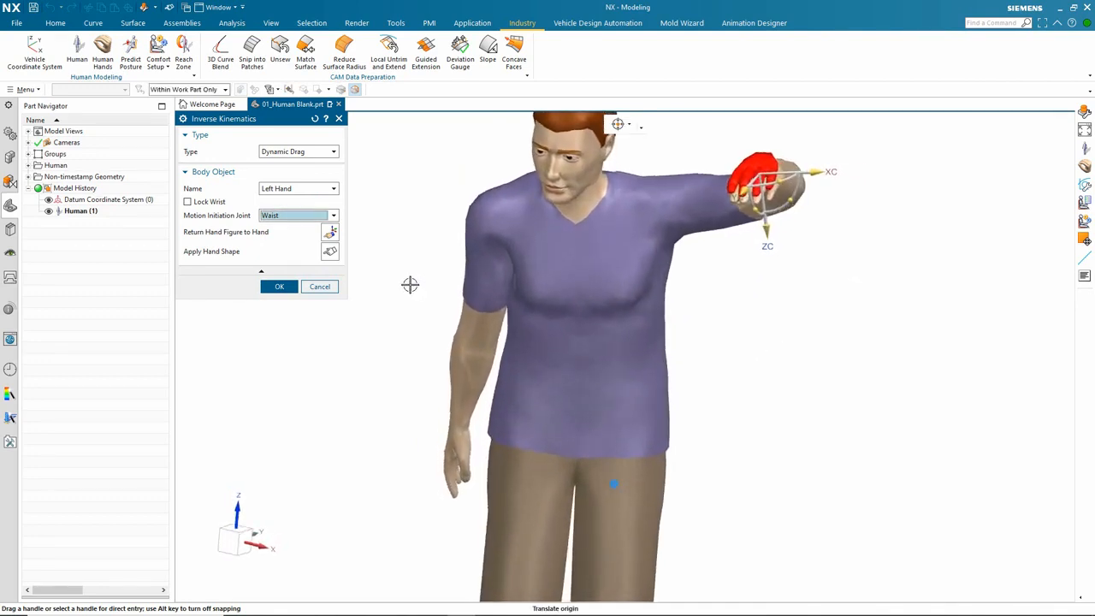
Open the hand shape library and apply the fingers_spread shape to the left hand, followed by ring_pull.
click(330, 253)
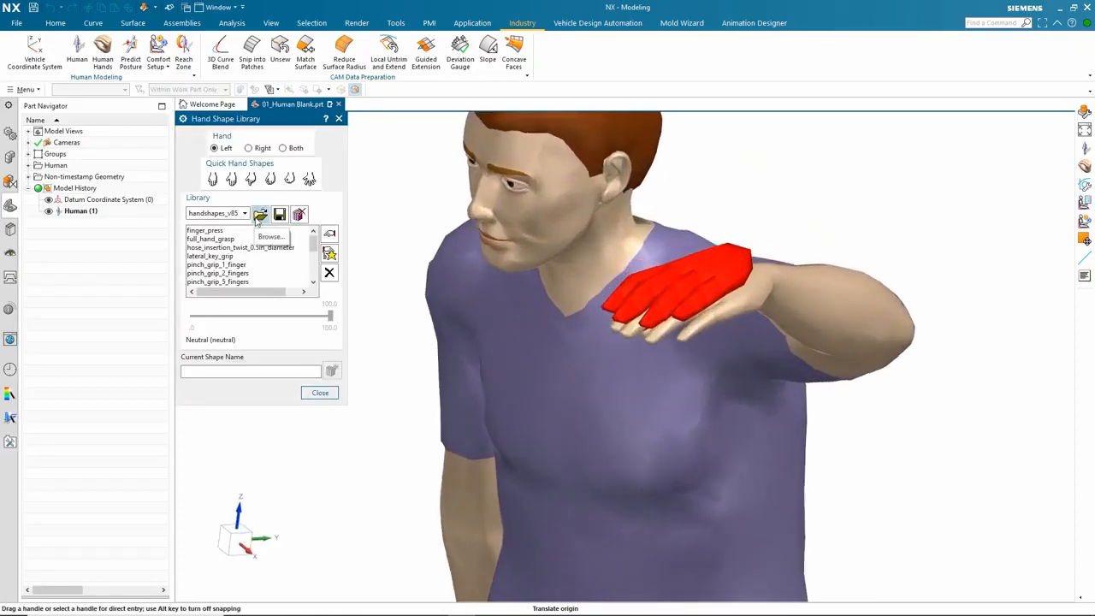
click(310, 179)
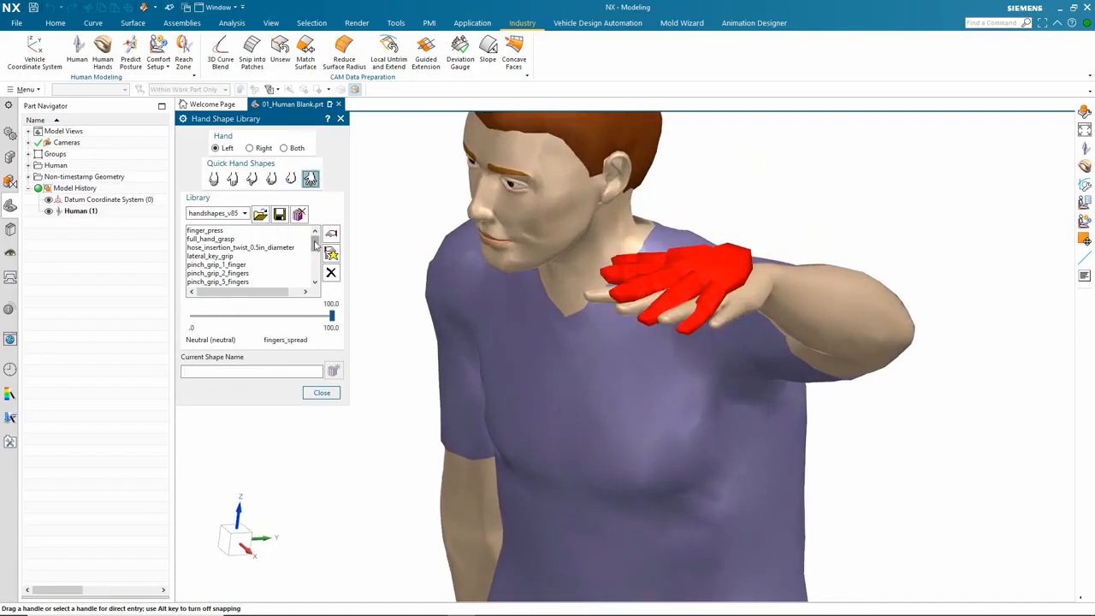
drag(316, 244, 316, 259)
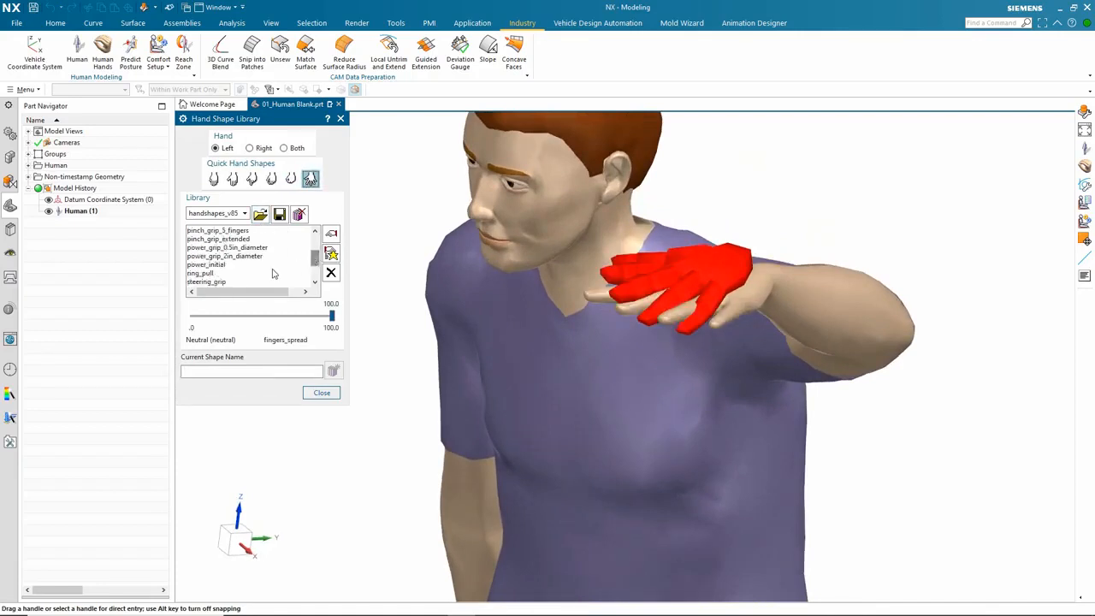
click(206, 274)
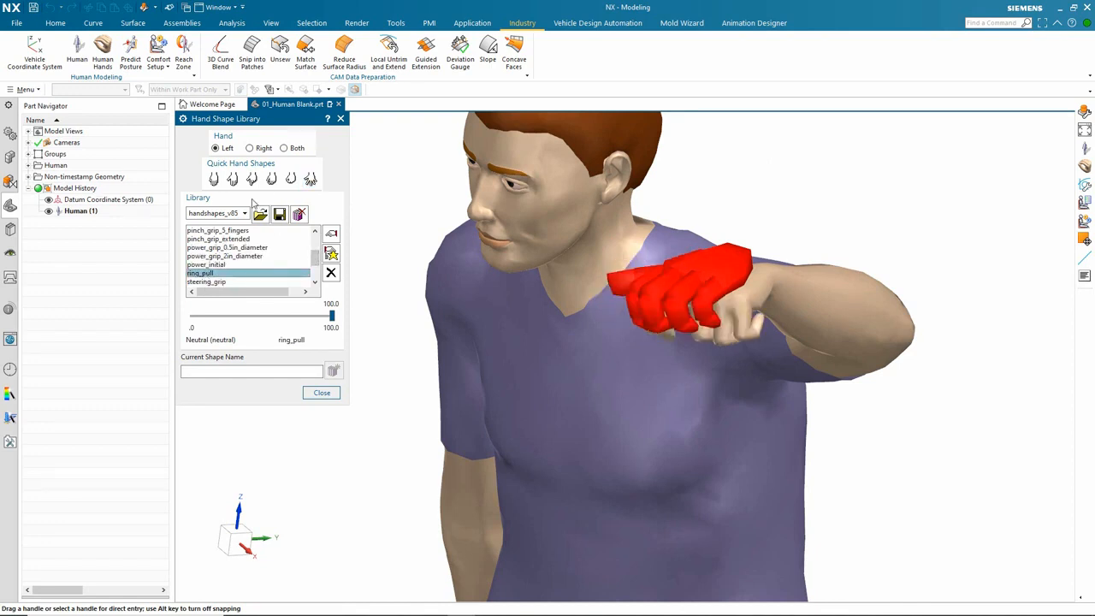
Give the left hand the fist quick shape, reduced to about 71.4 between neutral and fist.
click(292, 179)
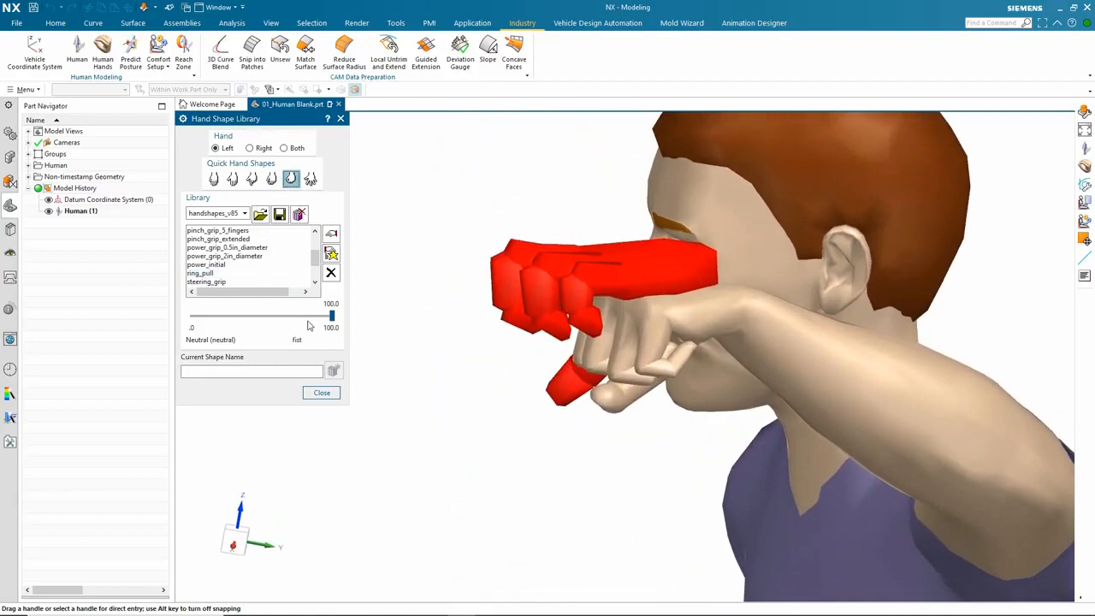
mouse_move(333, 318)
mouse_down()
mouse_move(192, 325)
mouse_move(333, 318)
mouse_up()
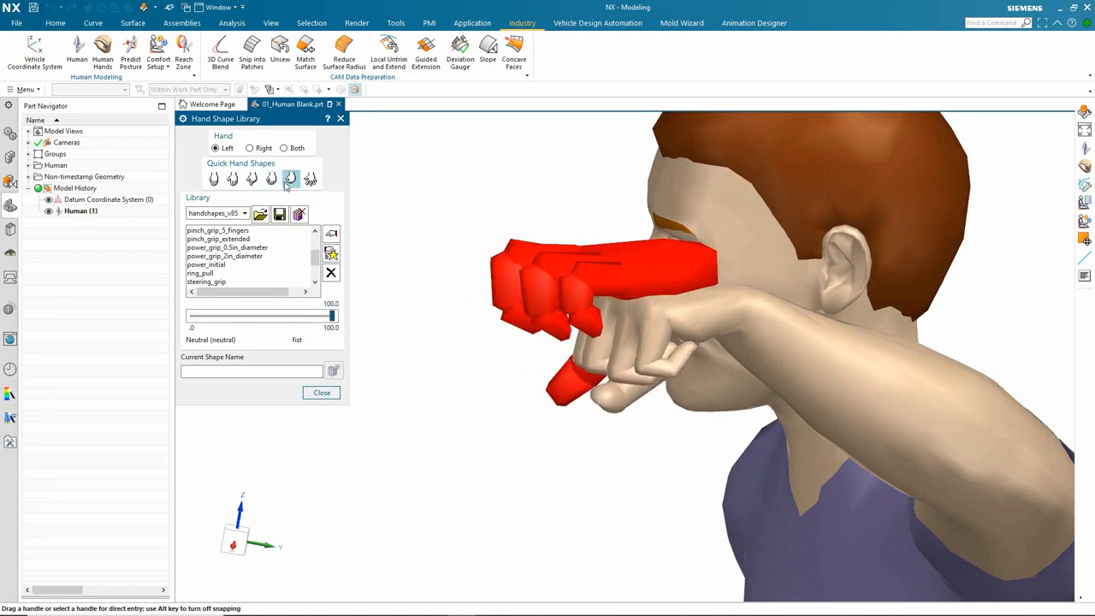
drag(331, 317, 293, 312)
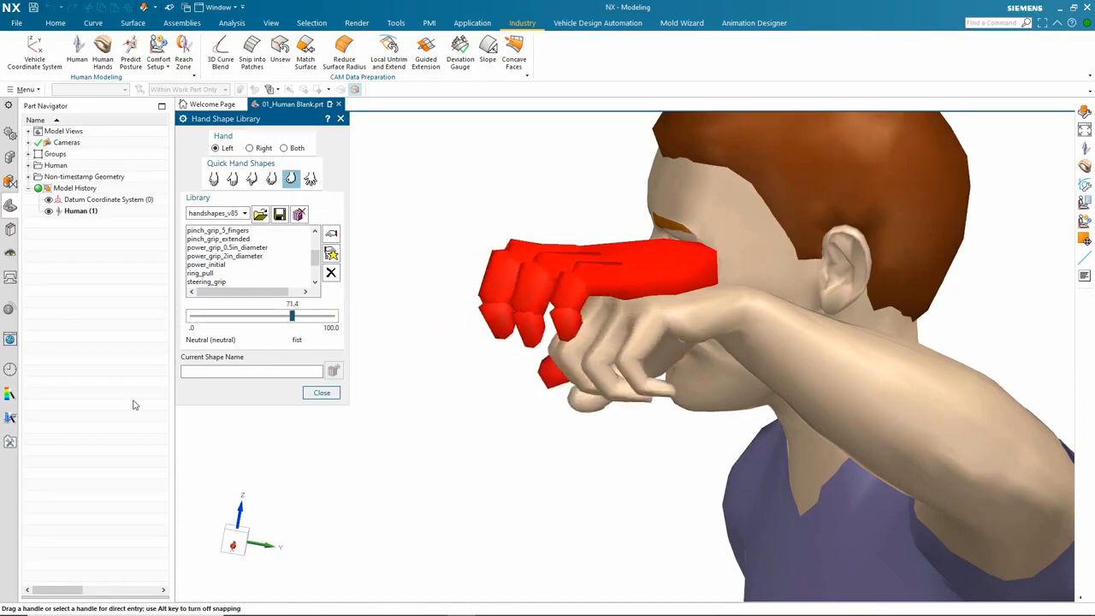
click(322, 393)
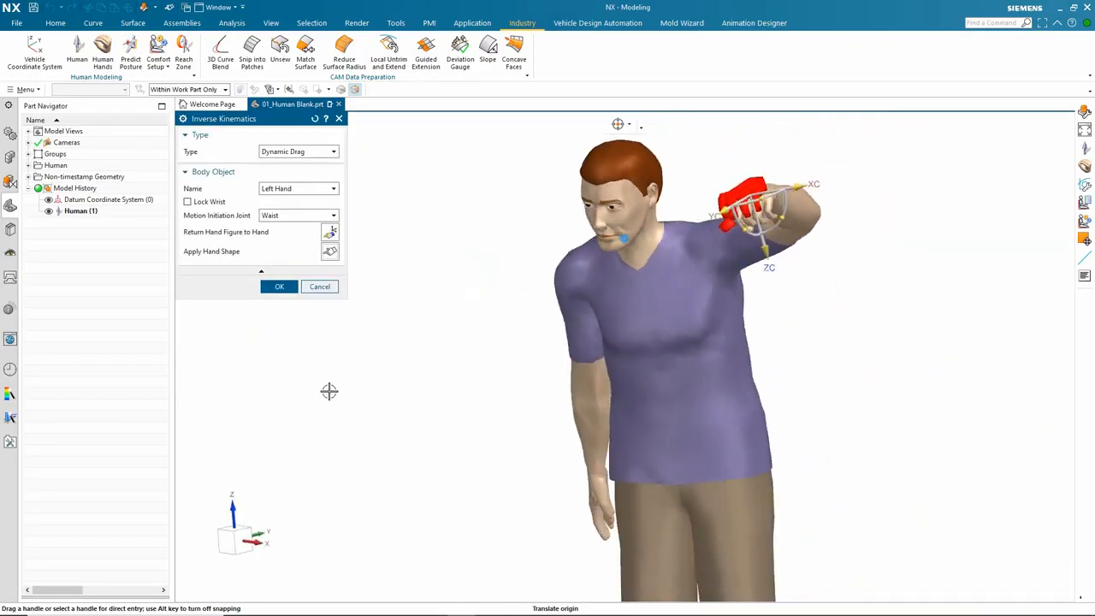
Accept the inverse kinematics pose, finish editing the human and hide the Human (1) feature.
click(281, 288)
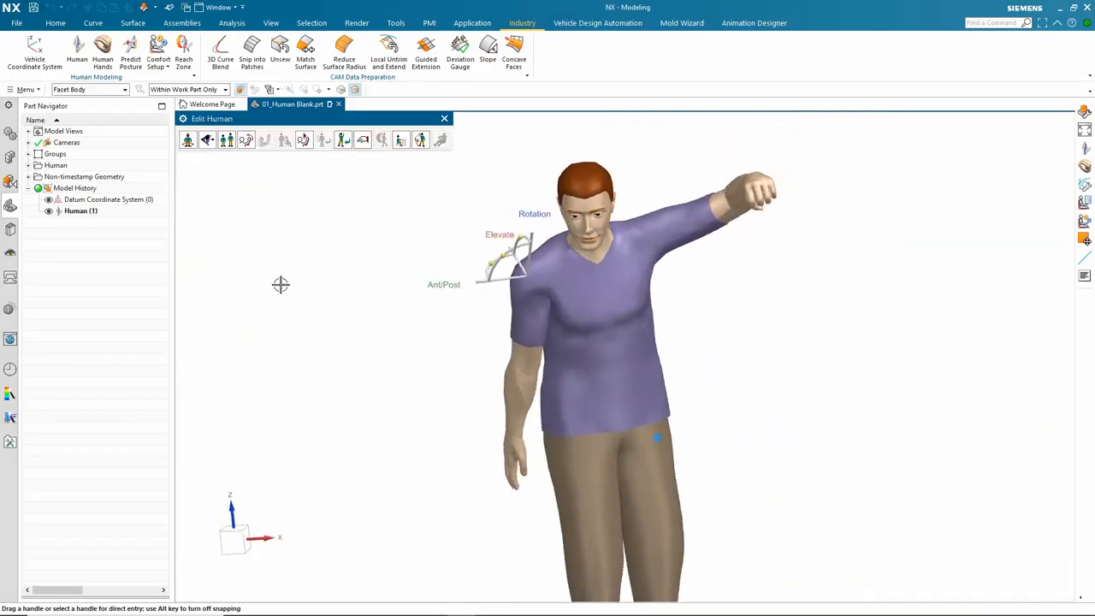
click(444, 118)
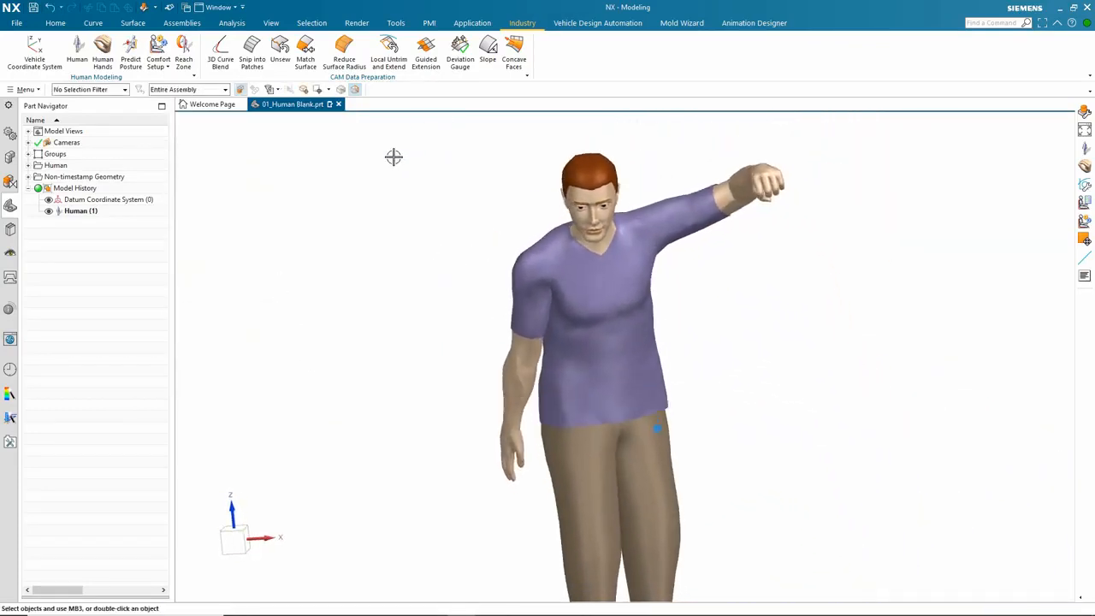
click(49, 211)
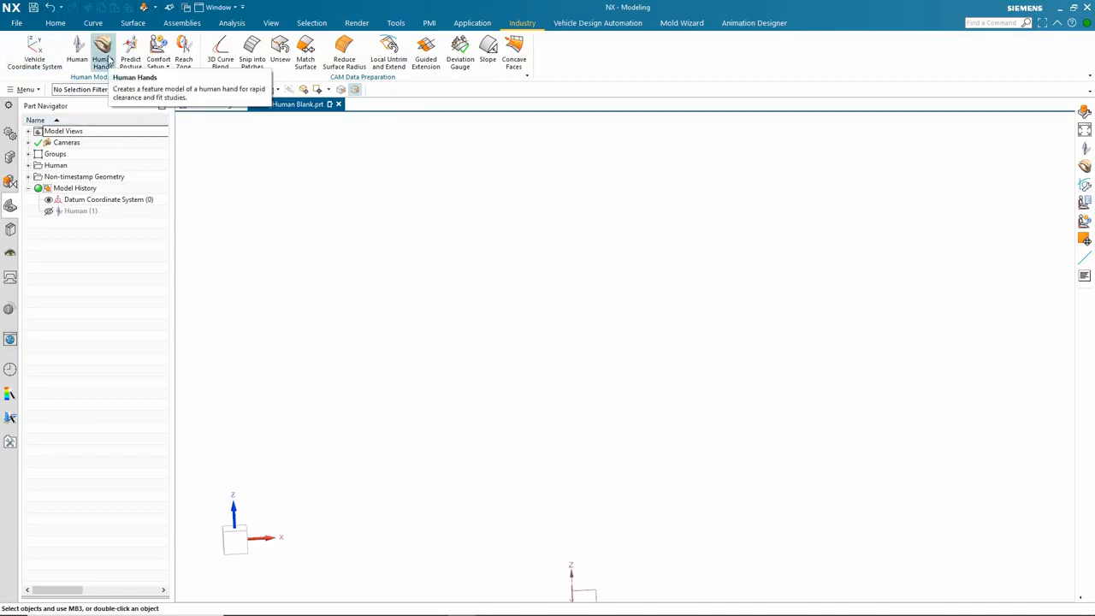
Create a female right human hand with forearm, 1 mm gloves, ANSUR database and 95% length and breadth.
click(104, 53)
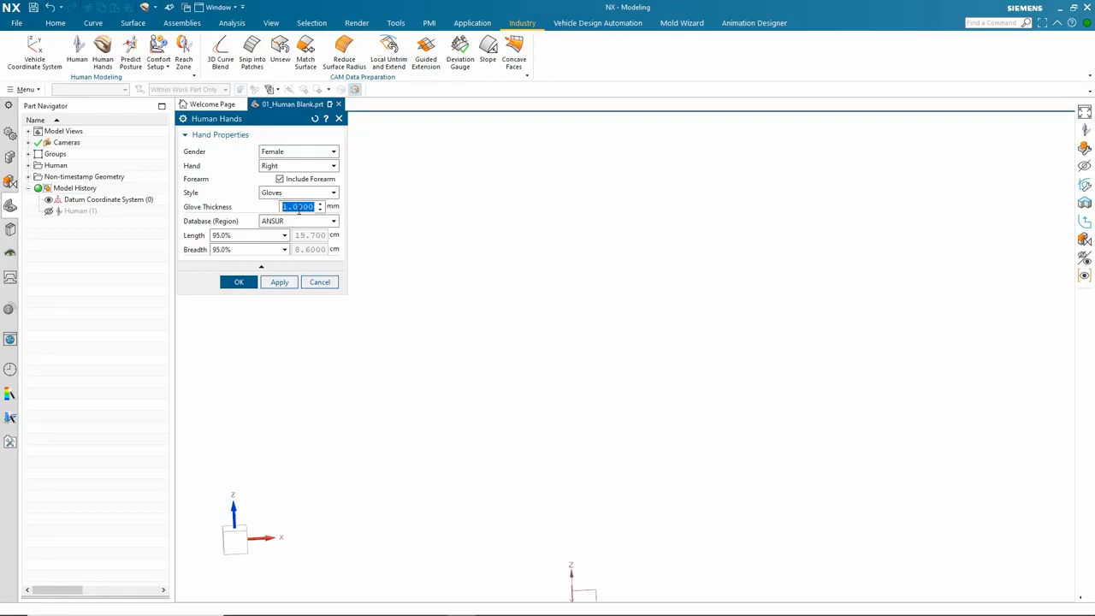
click(299, 222)
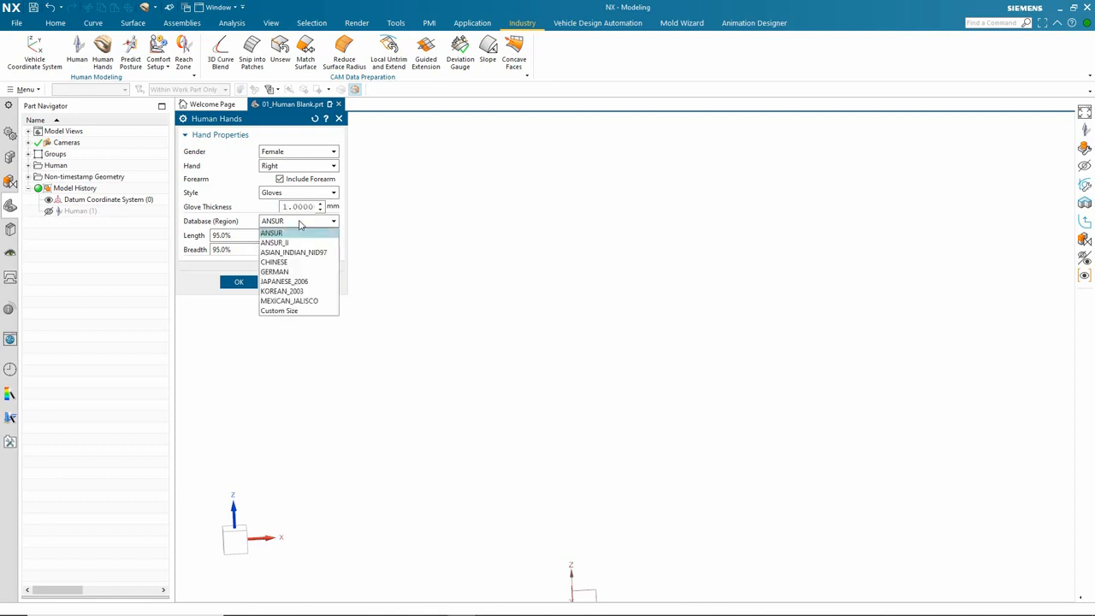
click(299, 232)
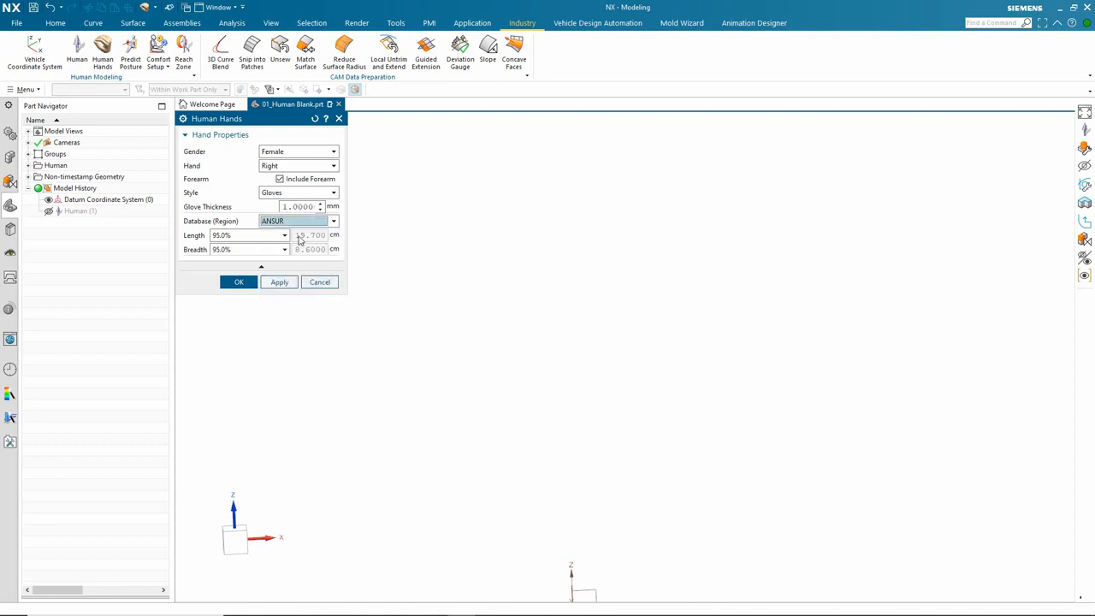
click(241, 283)
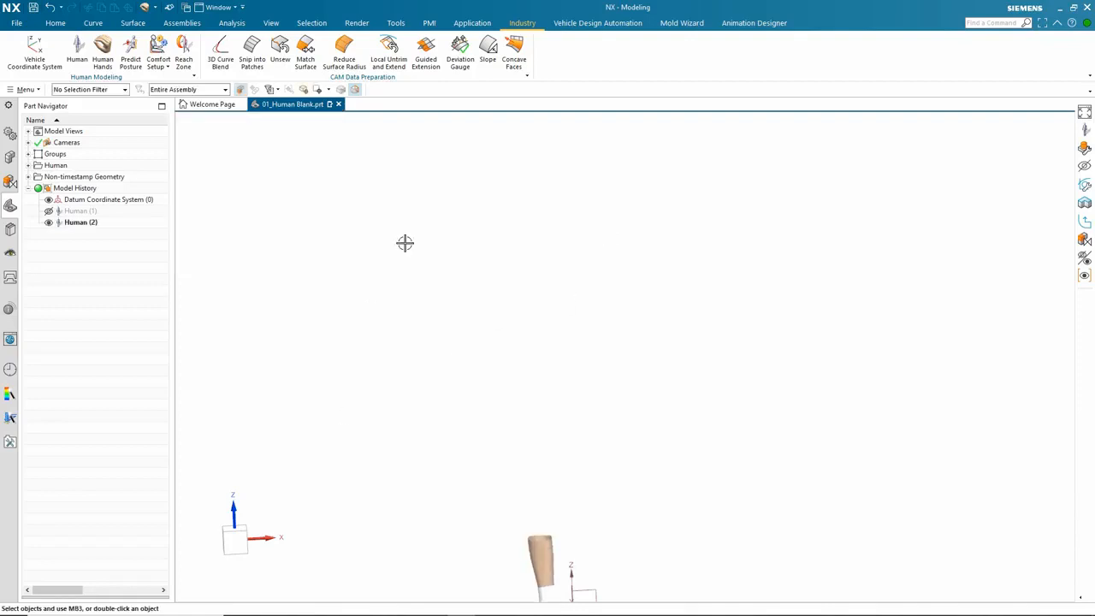
Open the gloved right hand for editing and apply the maximum_grip hand shape.
key(ctrl+f)
middle_drag(380, 245, 349, 245)
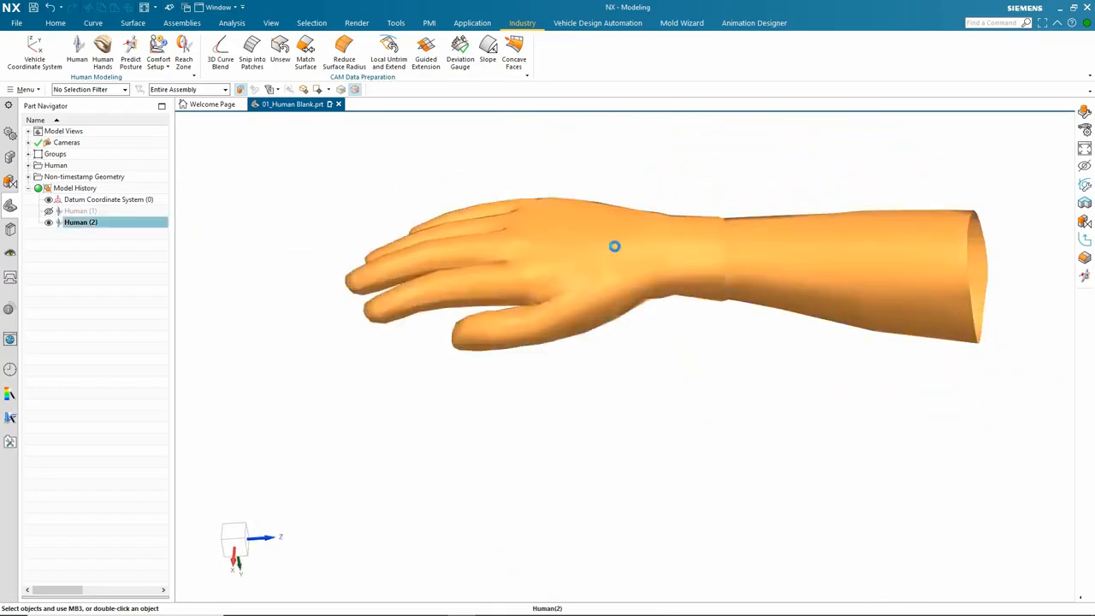
double_click(615, 246)
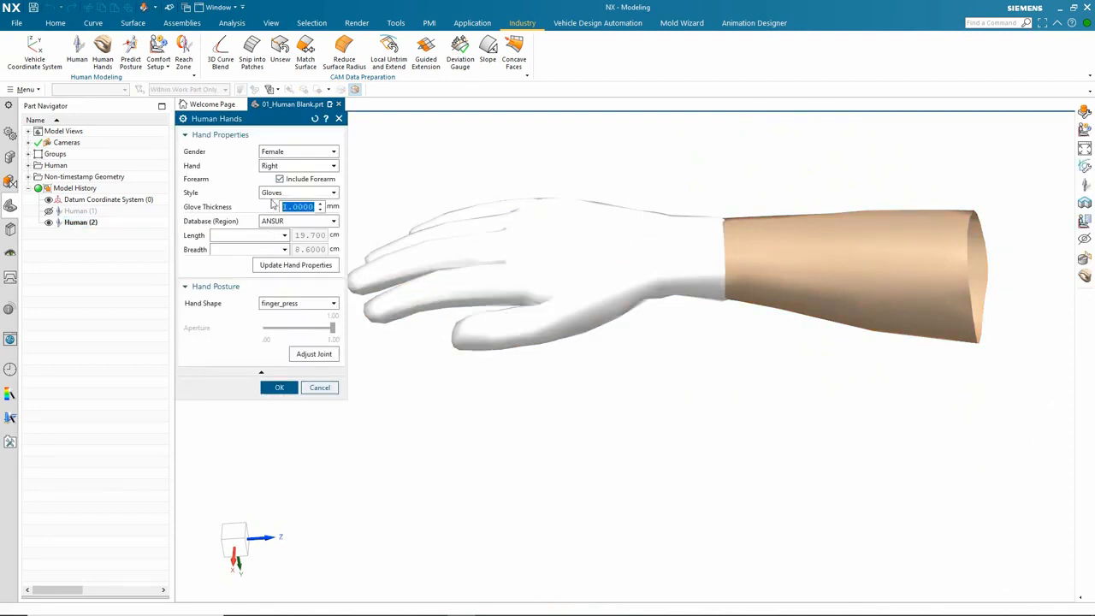
click(299, 307)
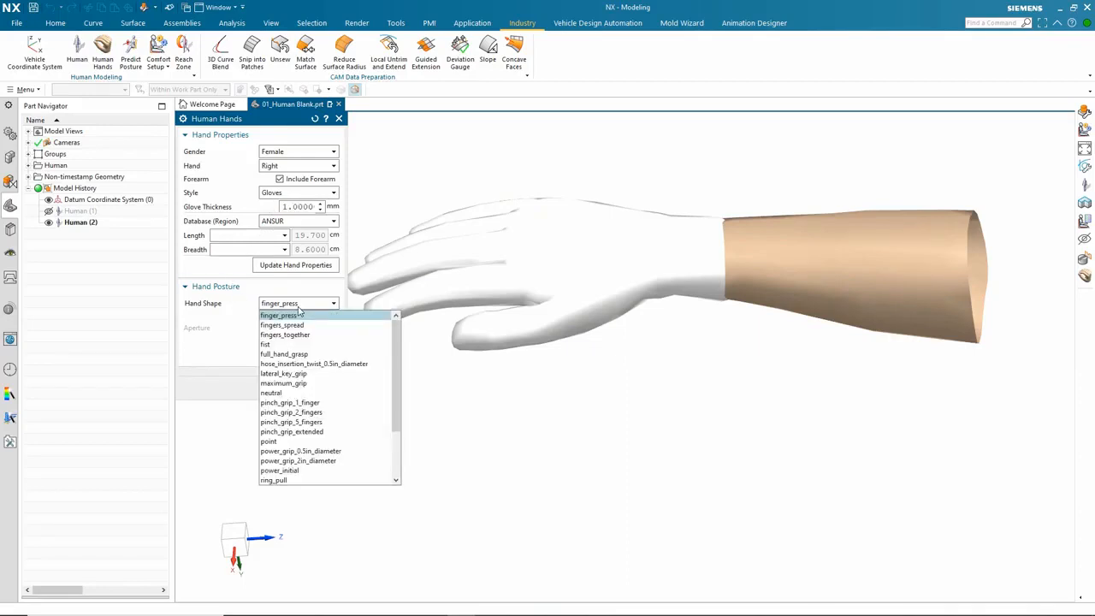
click(300, 384)
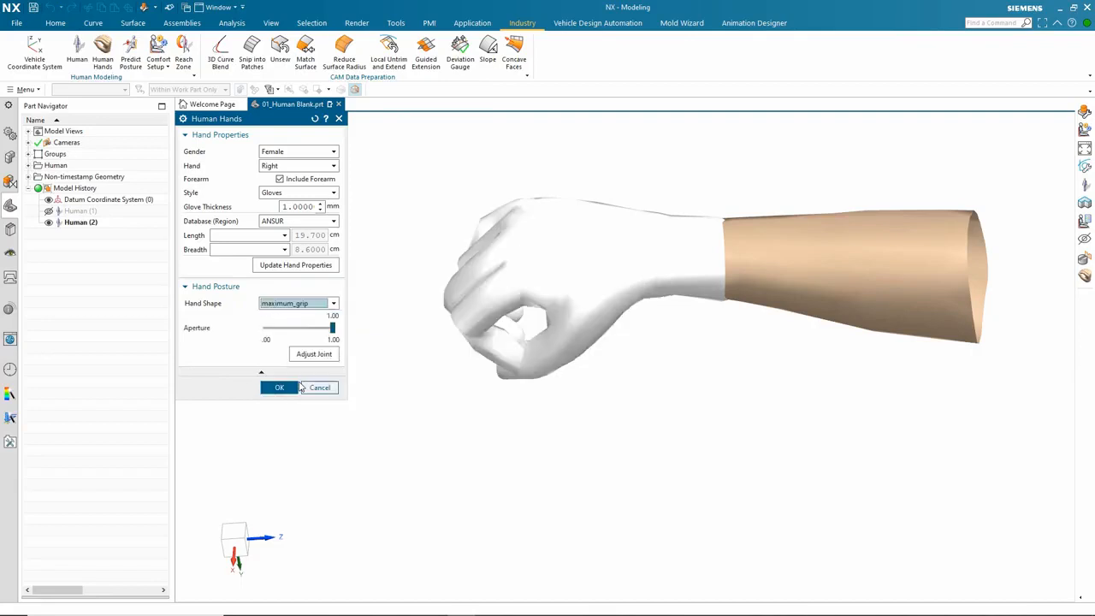
Change the hand shape to pinch_grip_2_fingers, set its aperture to 0.66 and accept the edit.
click(333, 305)
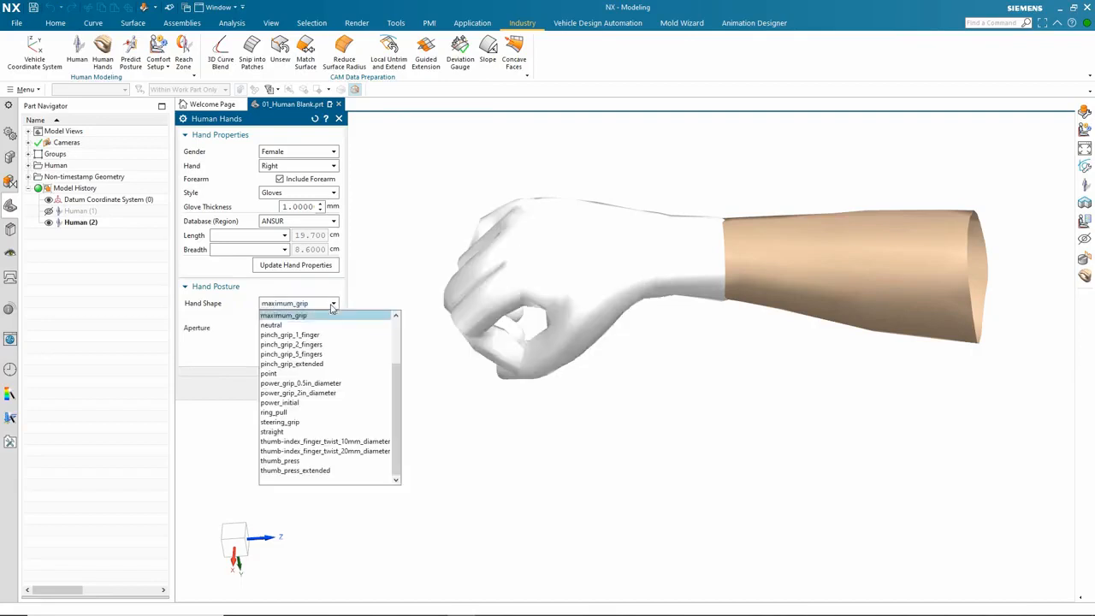
click(305, 345)
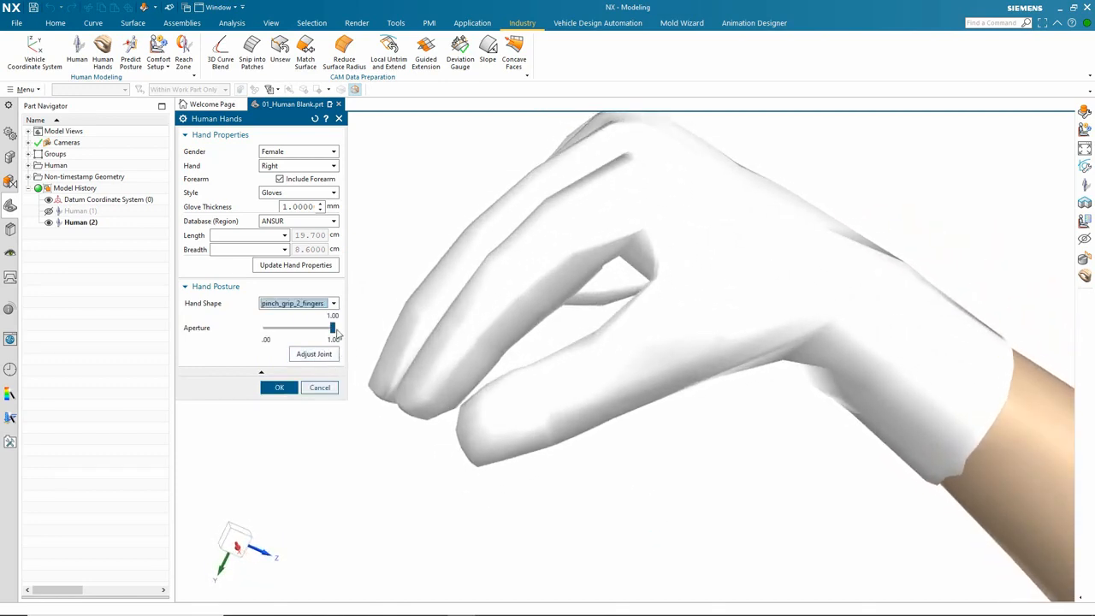
drag(333, 332, 310, 330)
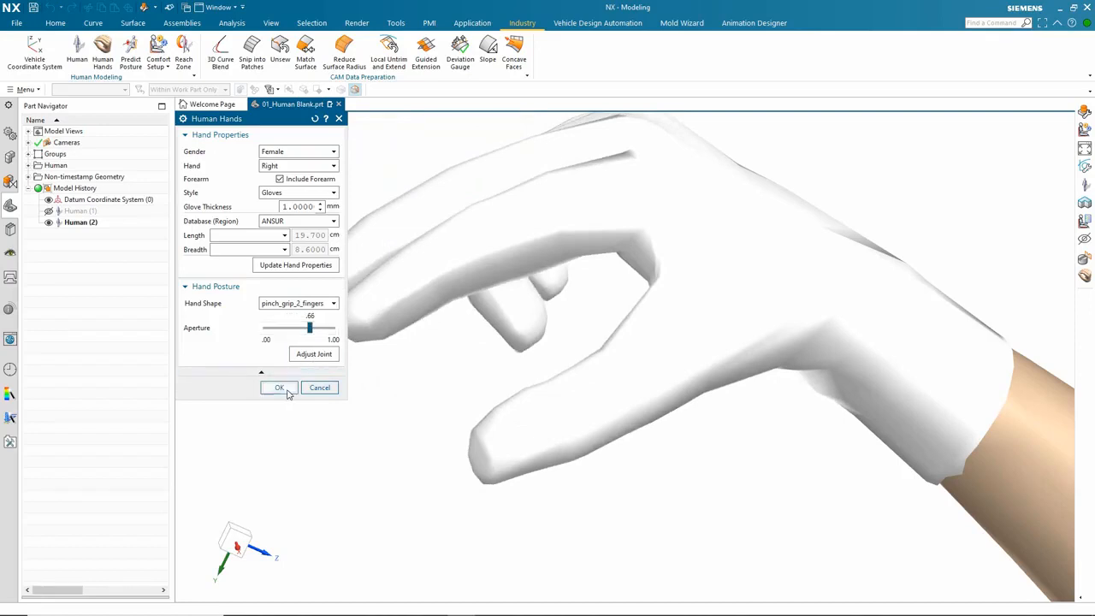
click(280, 387)
scroll(290, 395, down, 4)
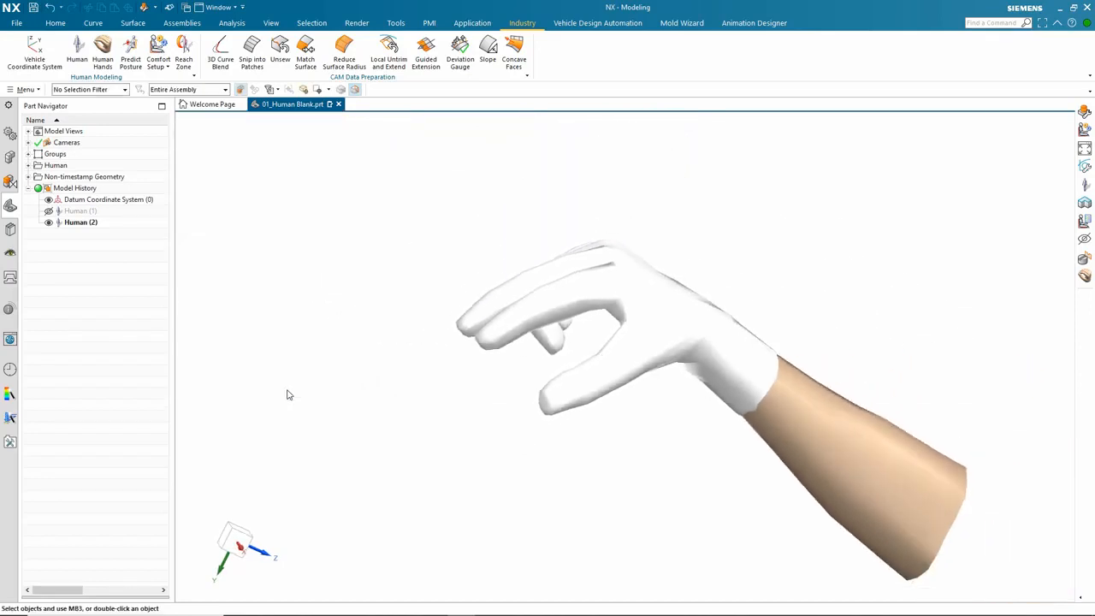
Open the recent part 02_Active Reach.prt and start editing the human standing at the cabinet.
click(10, 369)
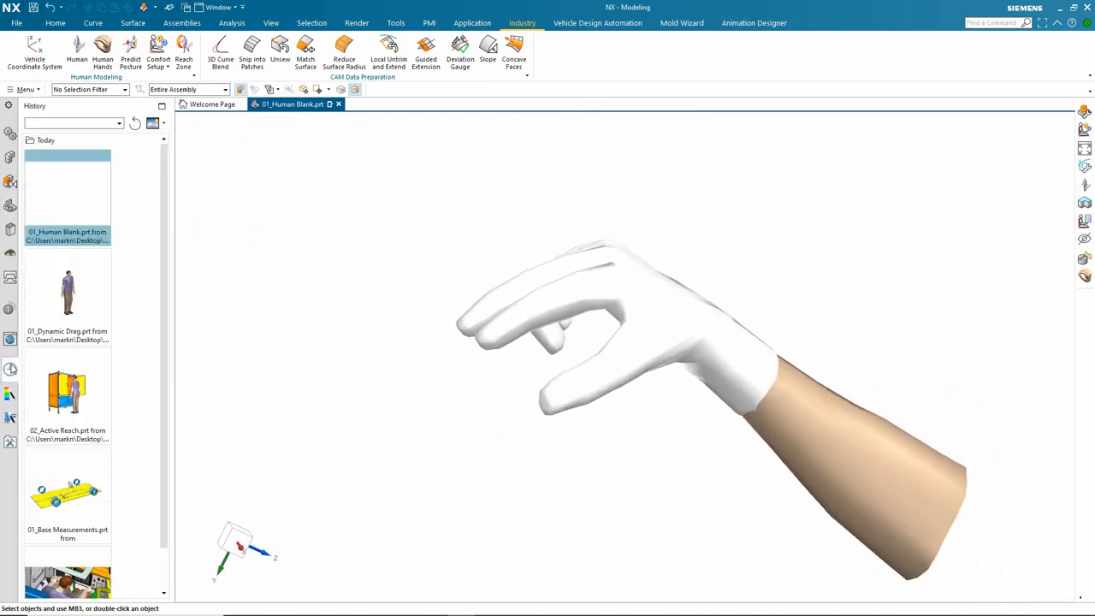
click(74, 381)
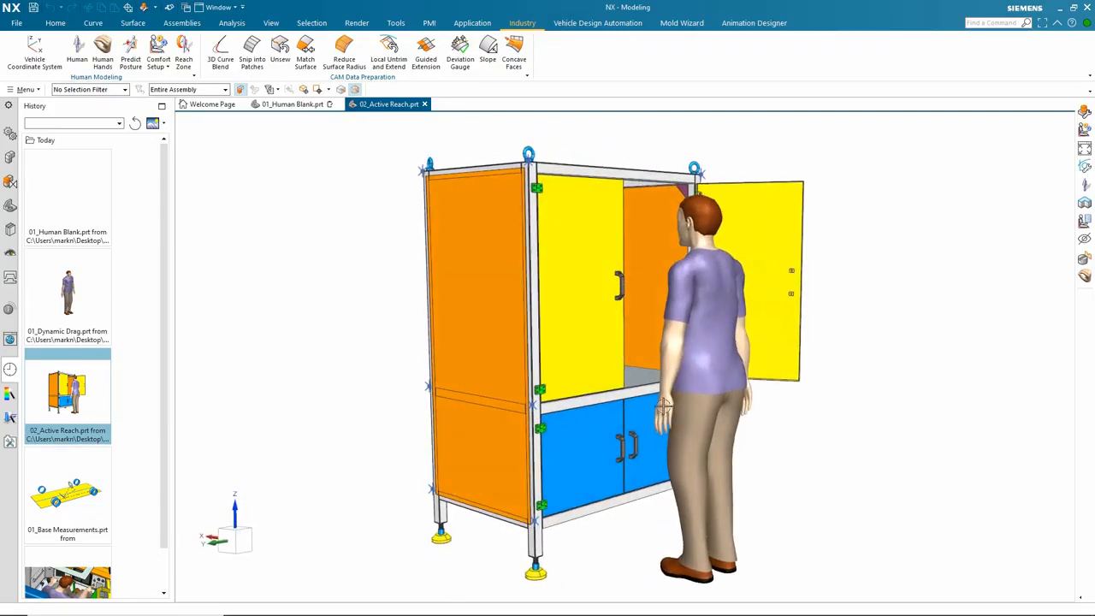
click(696, 338)
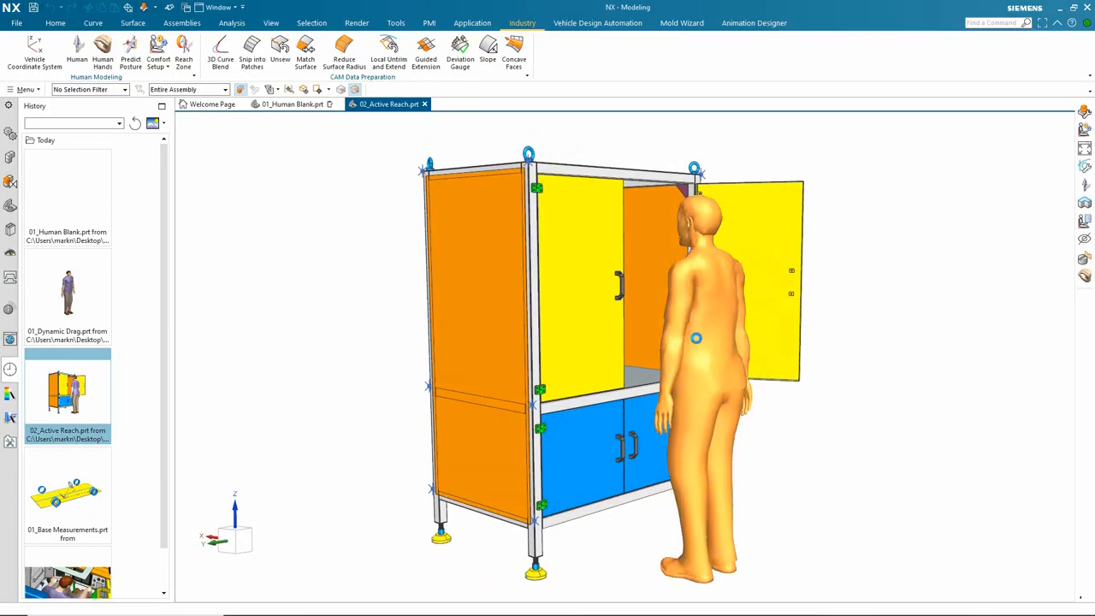
double_click(668, 339)
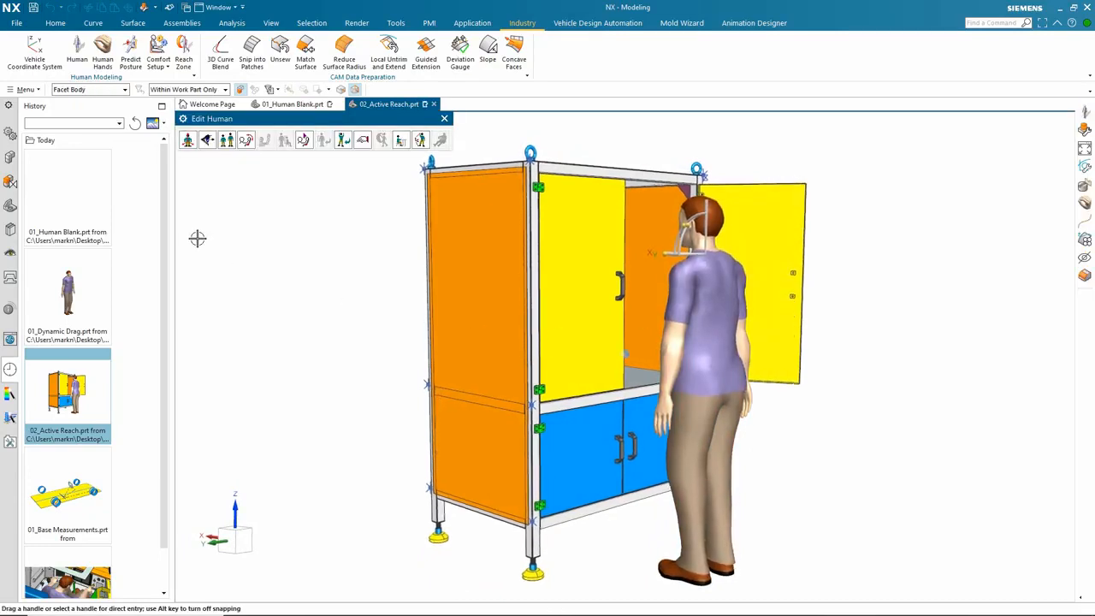
Start Inverse Kinematics for the human and set its type to Active Reach.
click(420, 141)
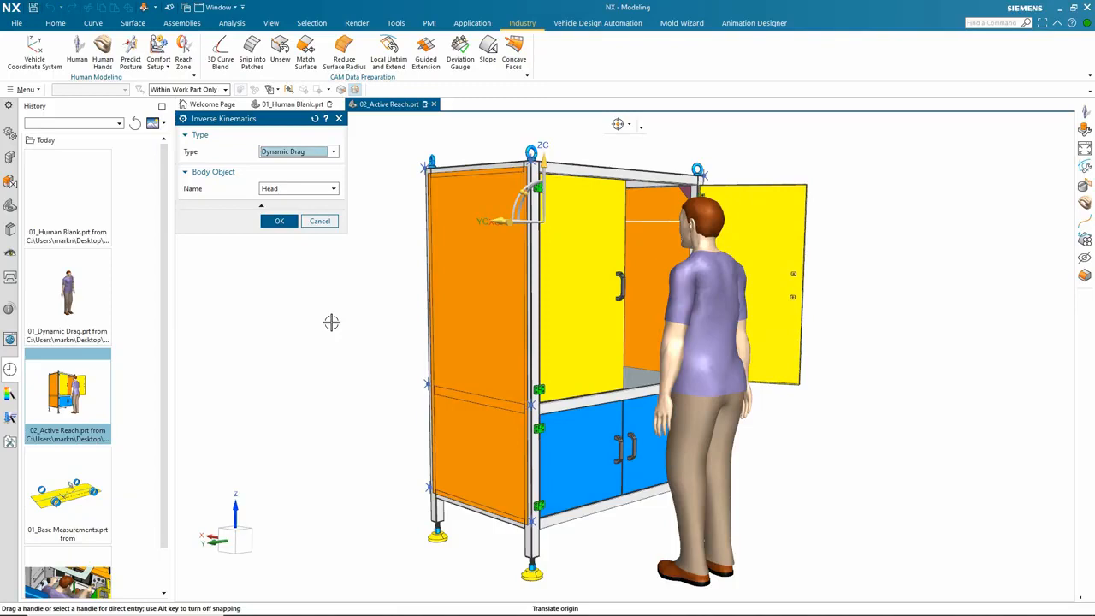
click(334, 153)
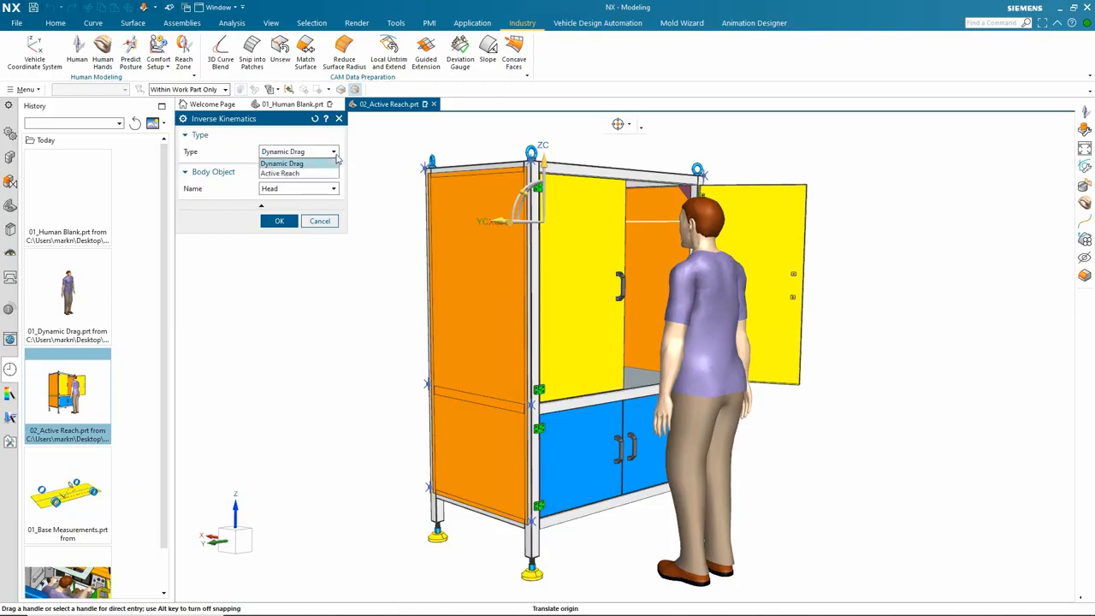
click(283, 173)
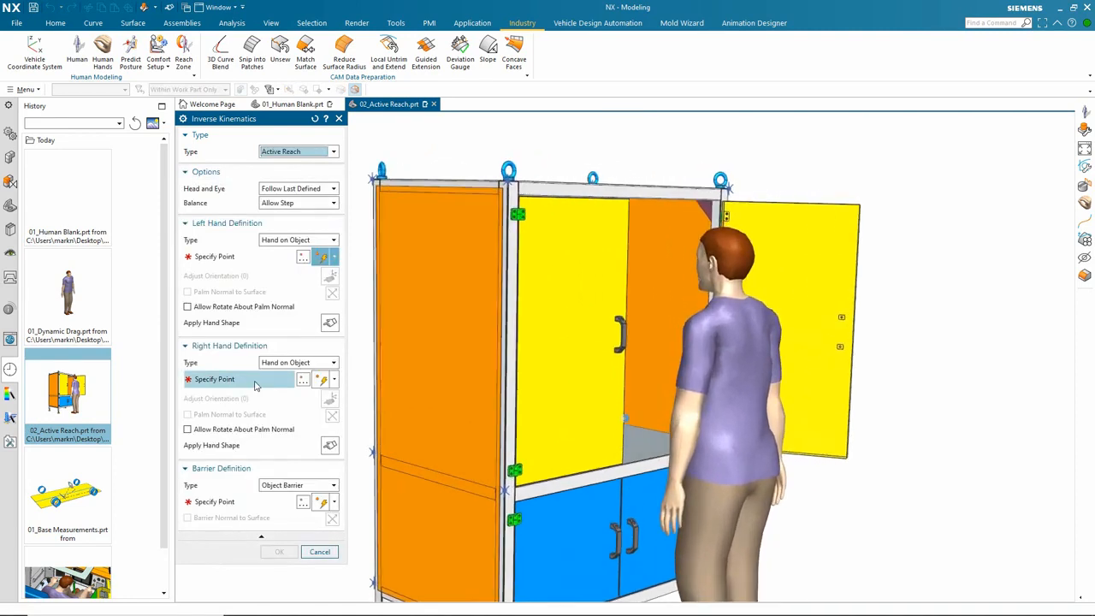
Specify the left hand's reach target as a point on the face of the upper yellow door's handle.
click(270, 258)
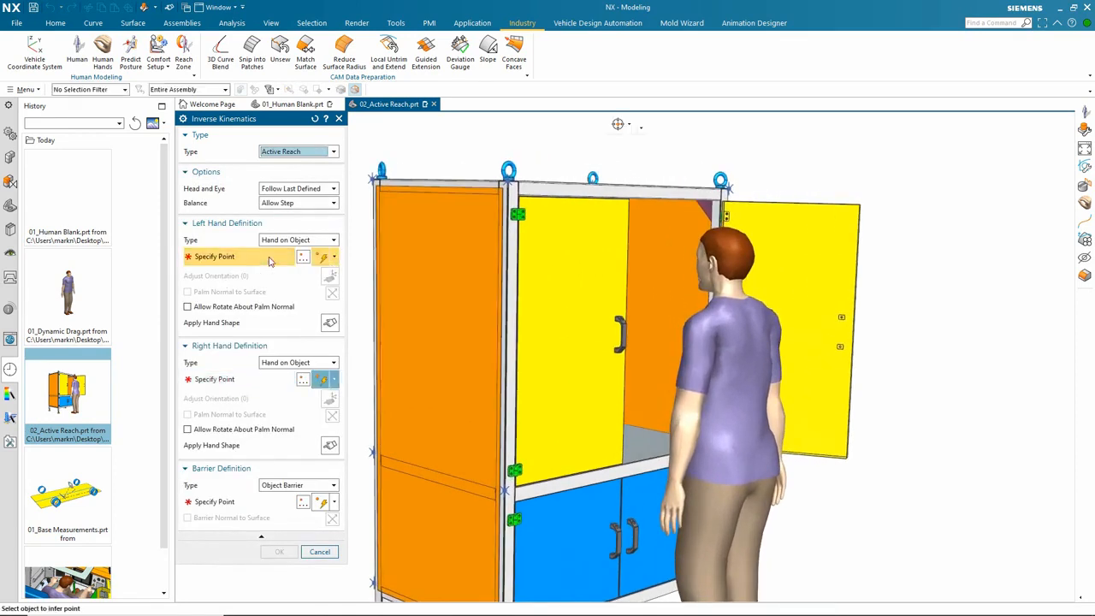
click(333, 258)
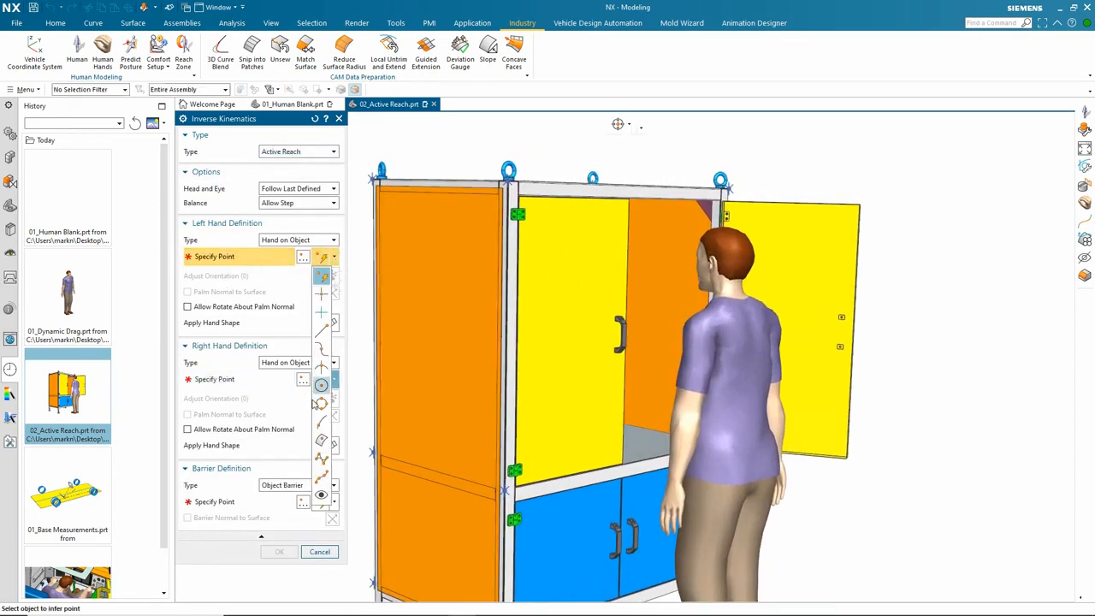
click(321, 439)
scroll(560, 260, up, 3)
scroll(561, 259, up, 8)
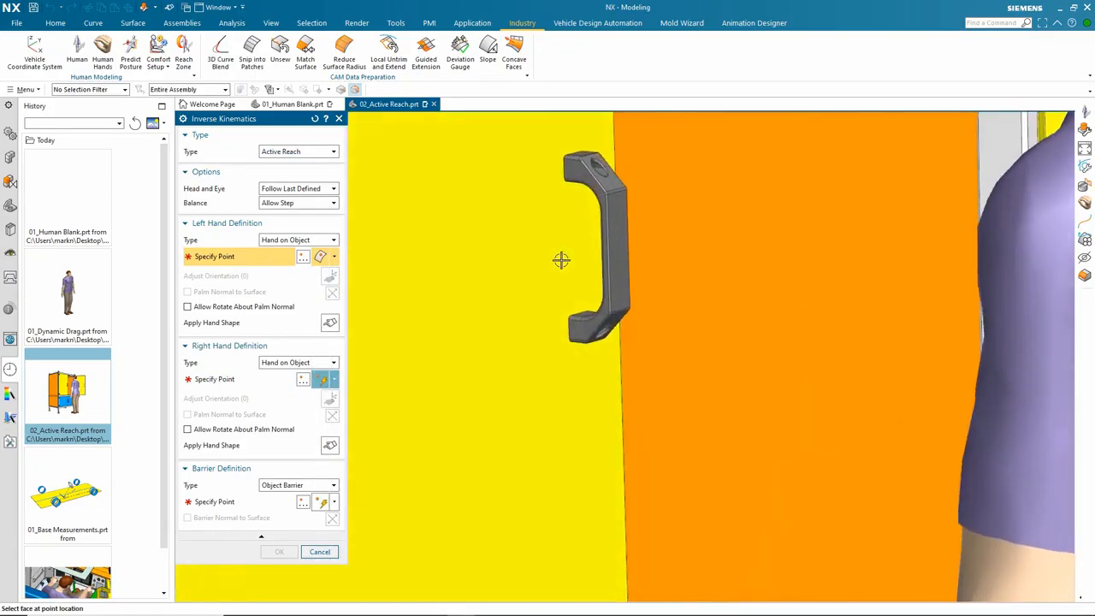
click(562, 259)
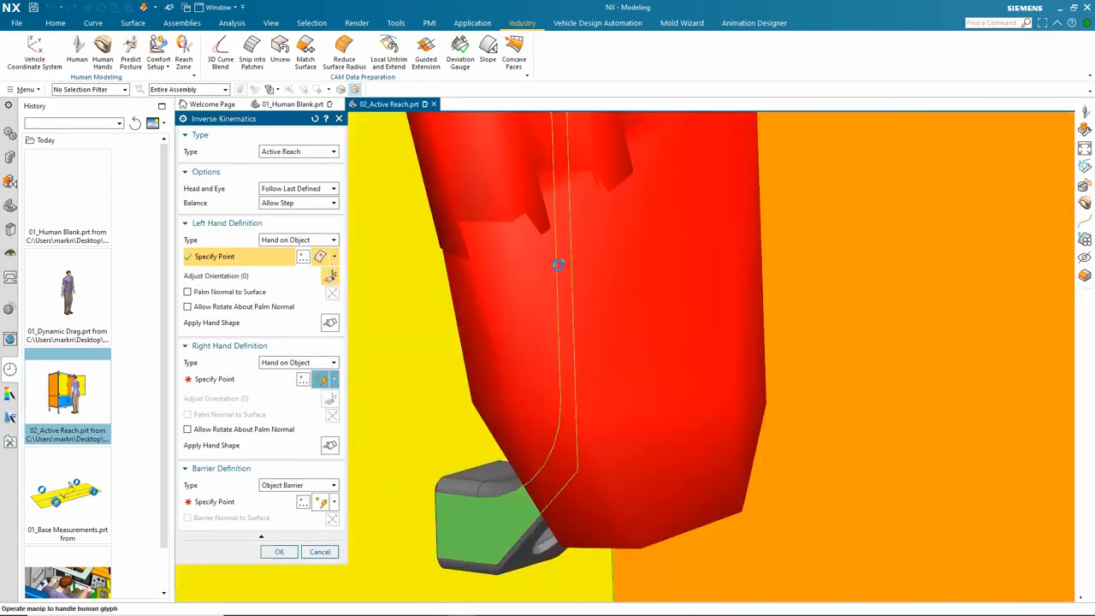
Set the left palm normal to the surface, allow rotation about it and turn the hand sideways around the handle.
scroll(560, 262, down, 10)
click(188, 292)
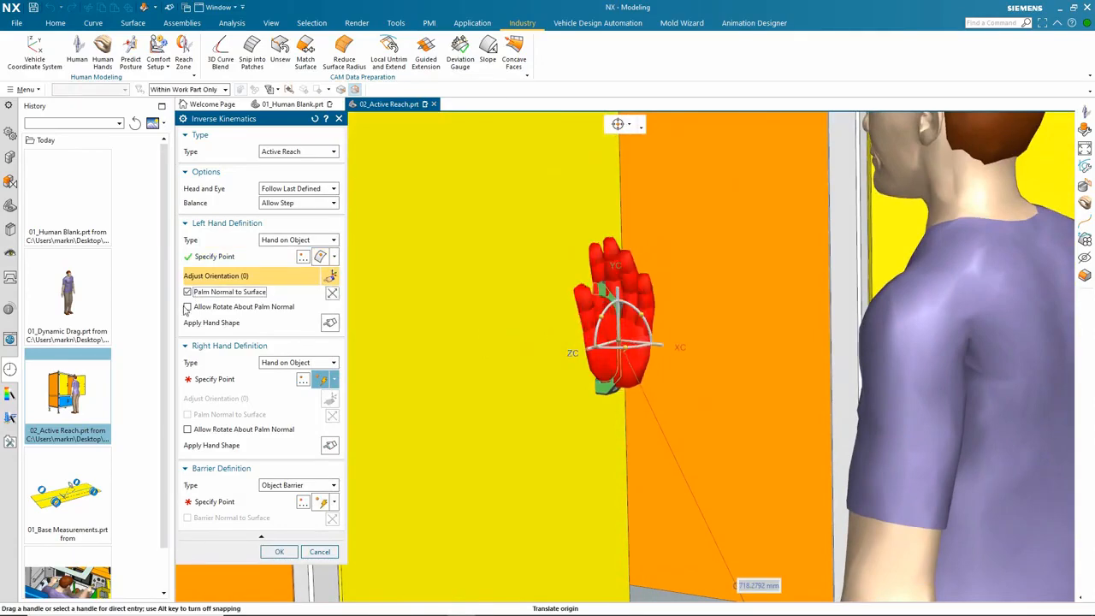
click(188, 306)
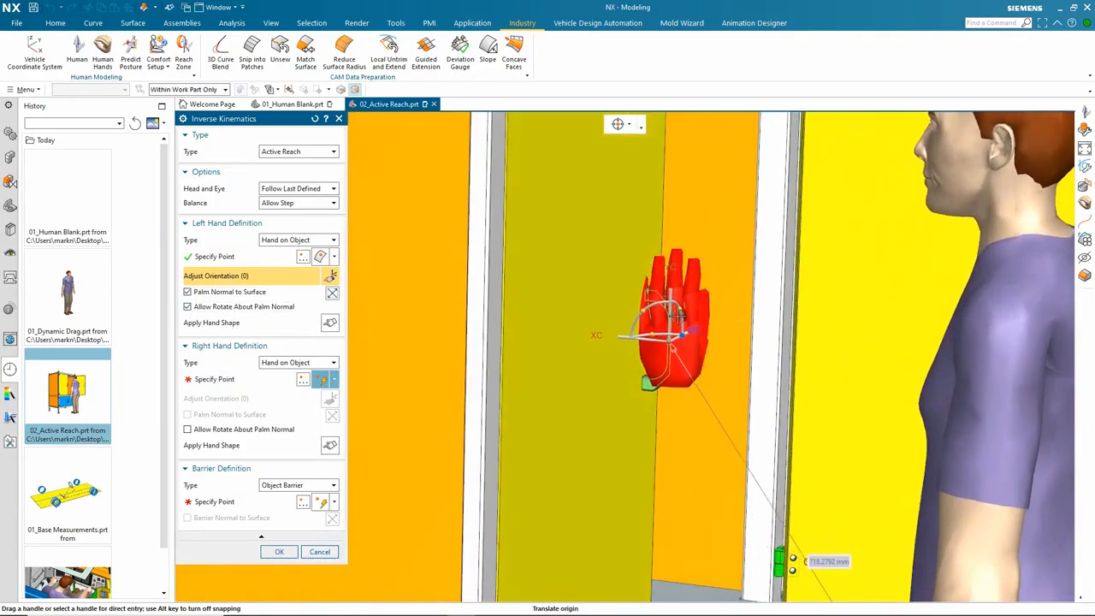
drag(648, 311, 605, 380)
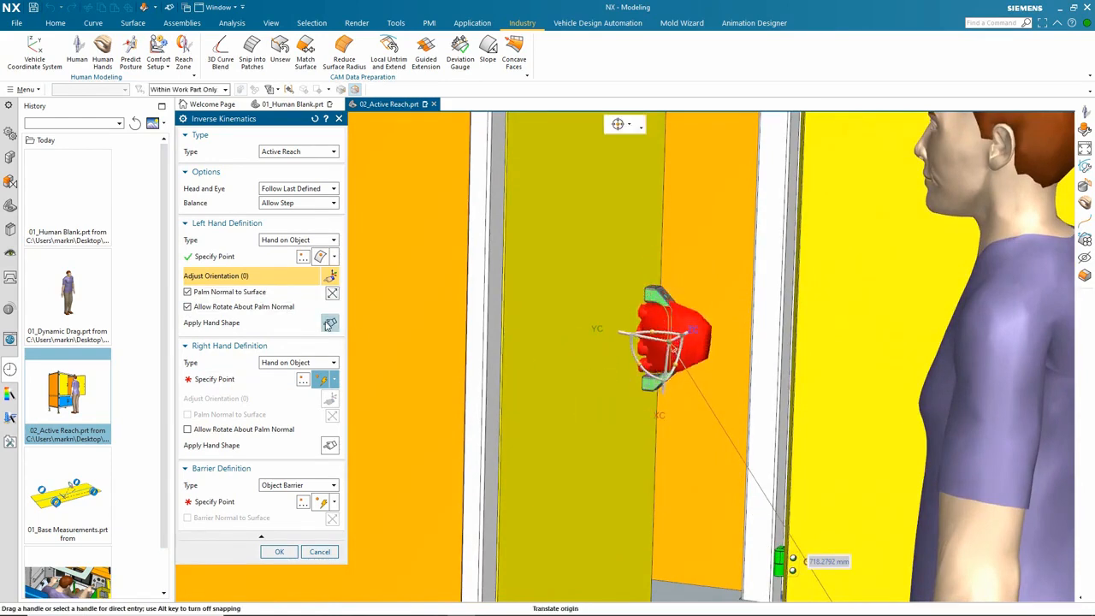
Give the left hand the Maximum_grip quick shape and accept the active reach to the door handle.
click(329, 322)
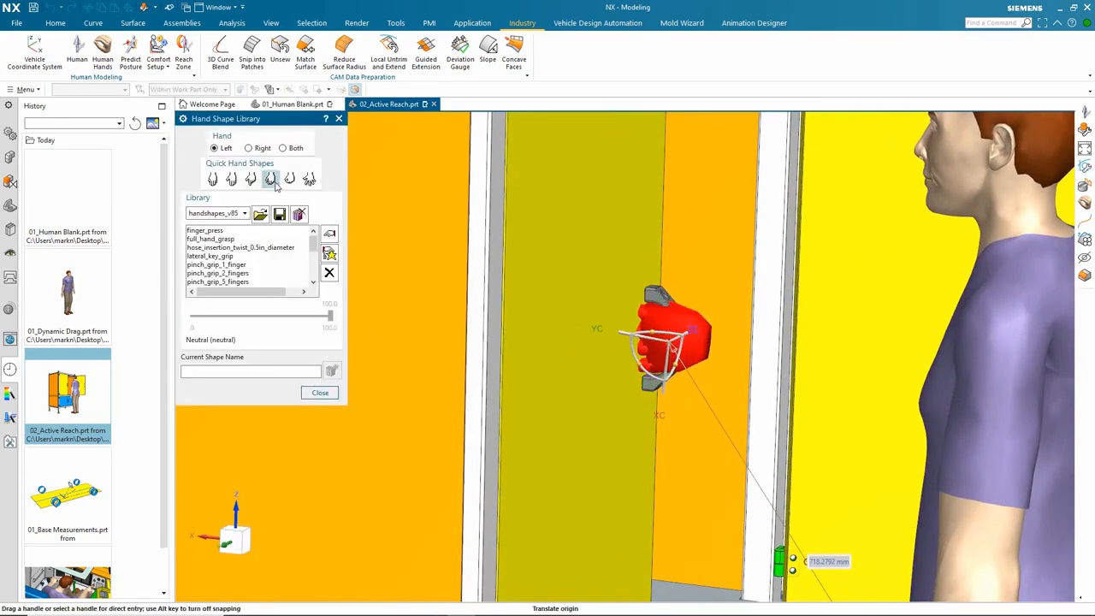
click(270, 178)
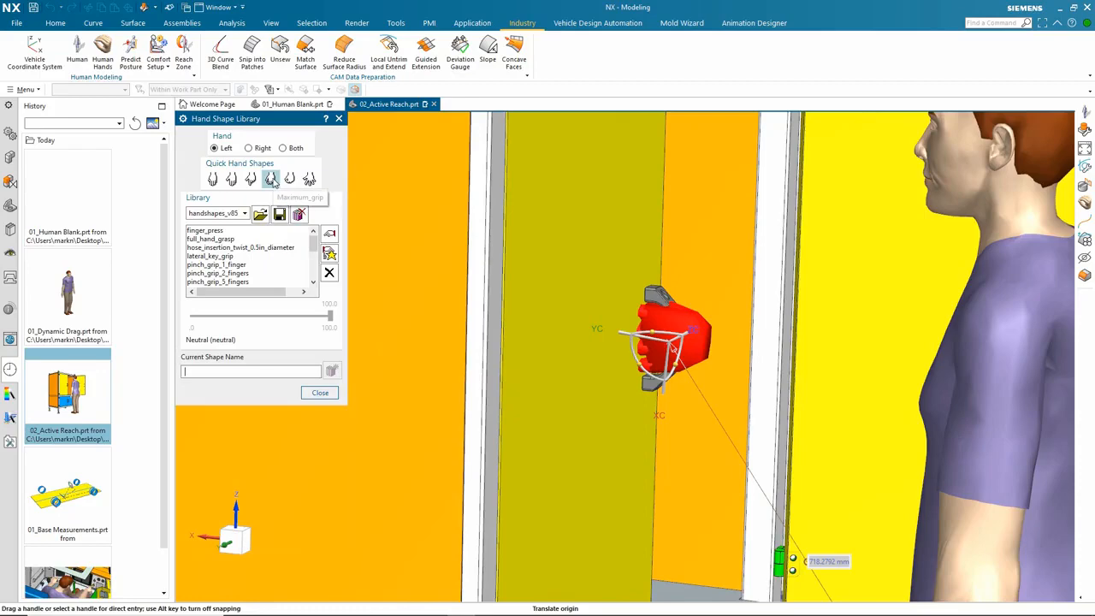
click(321, 392)
click(278, 551)
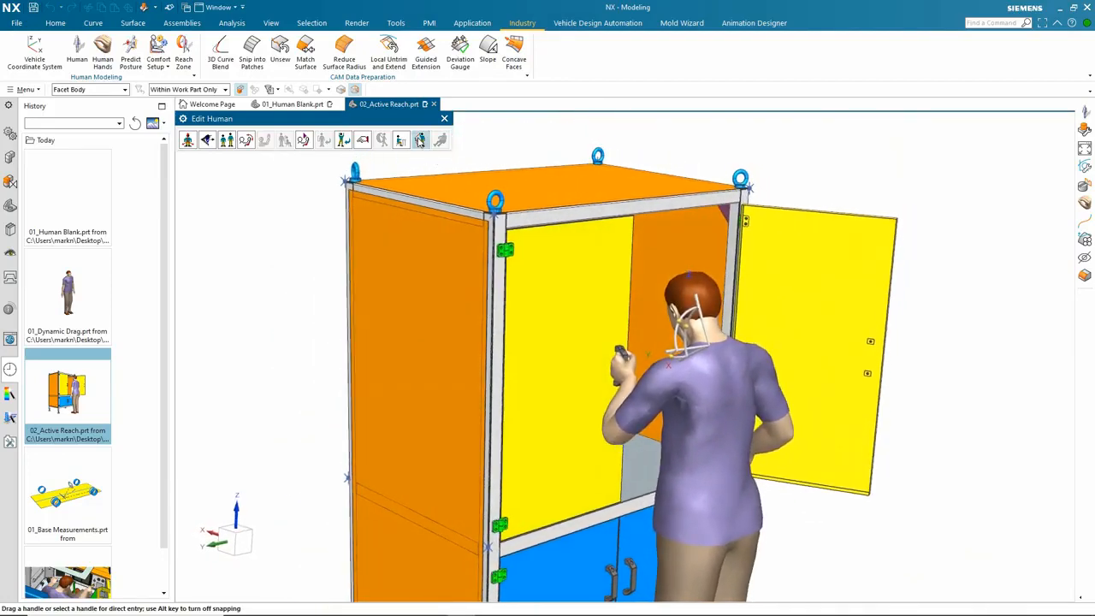
Restart the active reach and move the left hand's target point to the cabinet's upper front frame, above the yellow door.
click(421, 141)
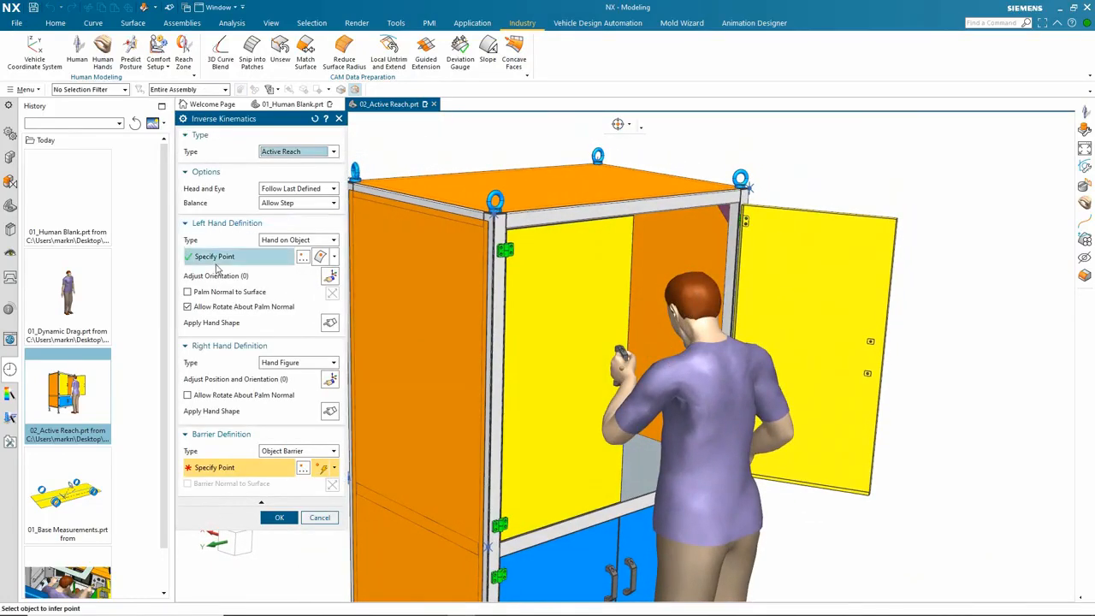
click(242, 259)
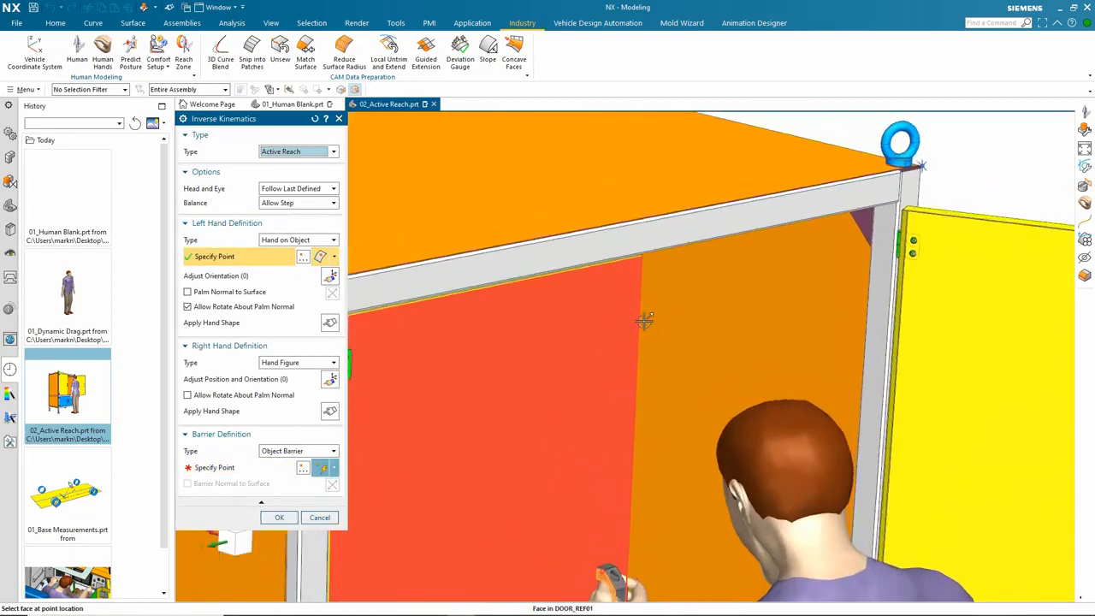
click(623, 240)
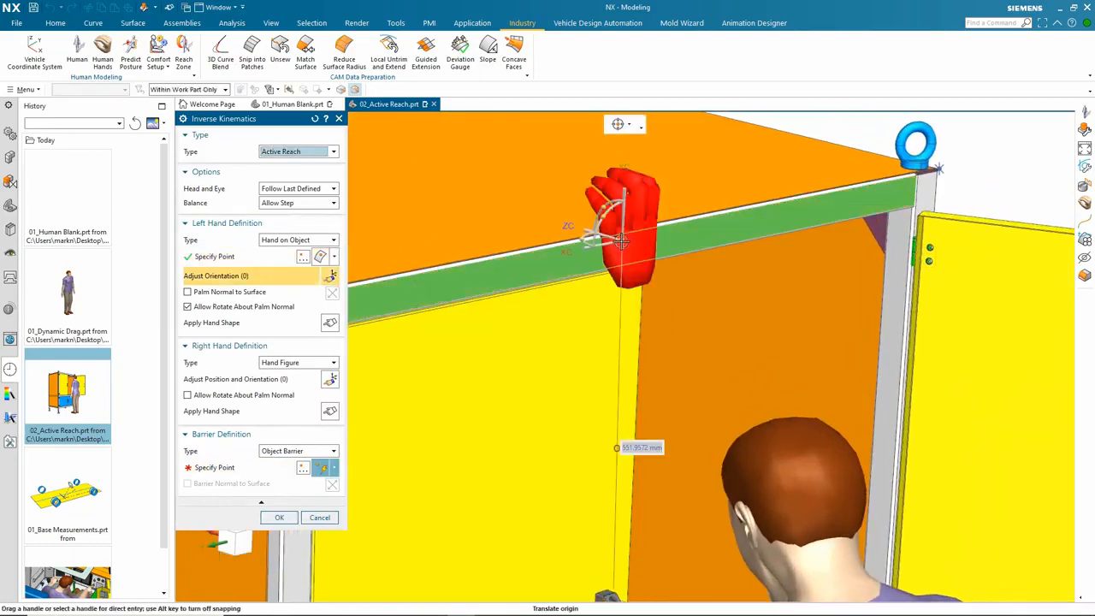
scroll(623, 244, down, 4)
Replace the left hand's maximum grip with the open, flat quick hand shape.
click(328, 324)
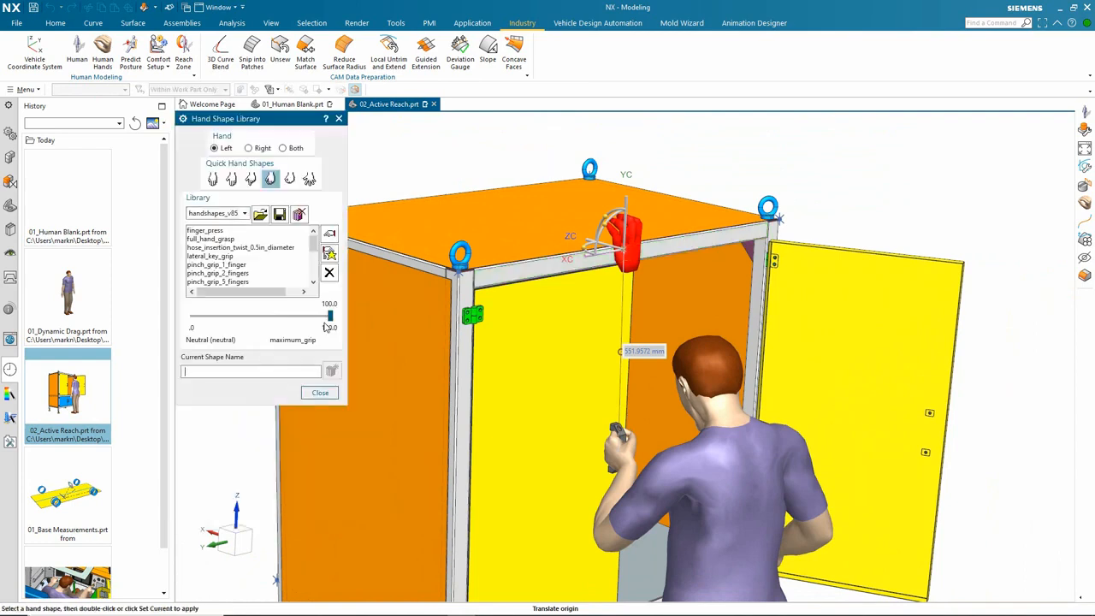
click(212, 178)
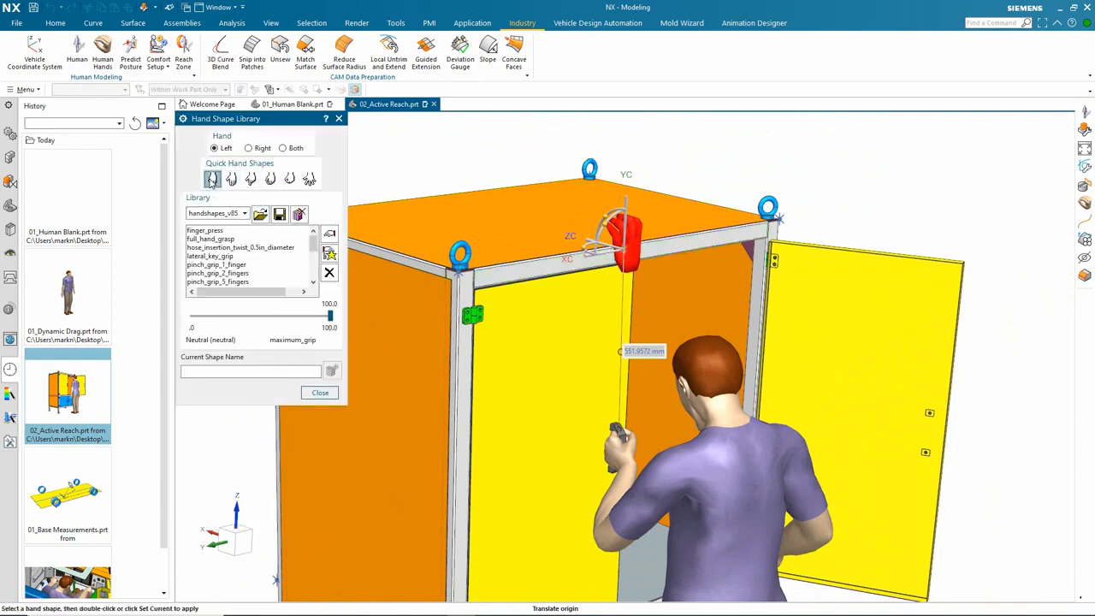
click(320, 393)
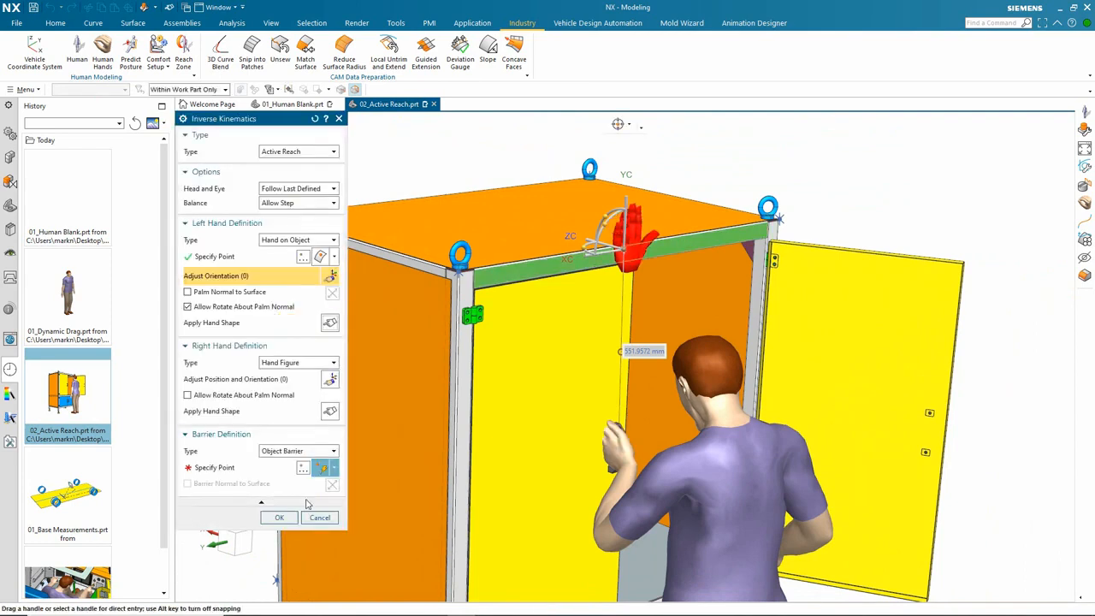
Accept the active reach to the cabinet's upper front frame and finish editing the human.
click(280, 517)
scroll(388, 336, down, 4)
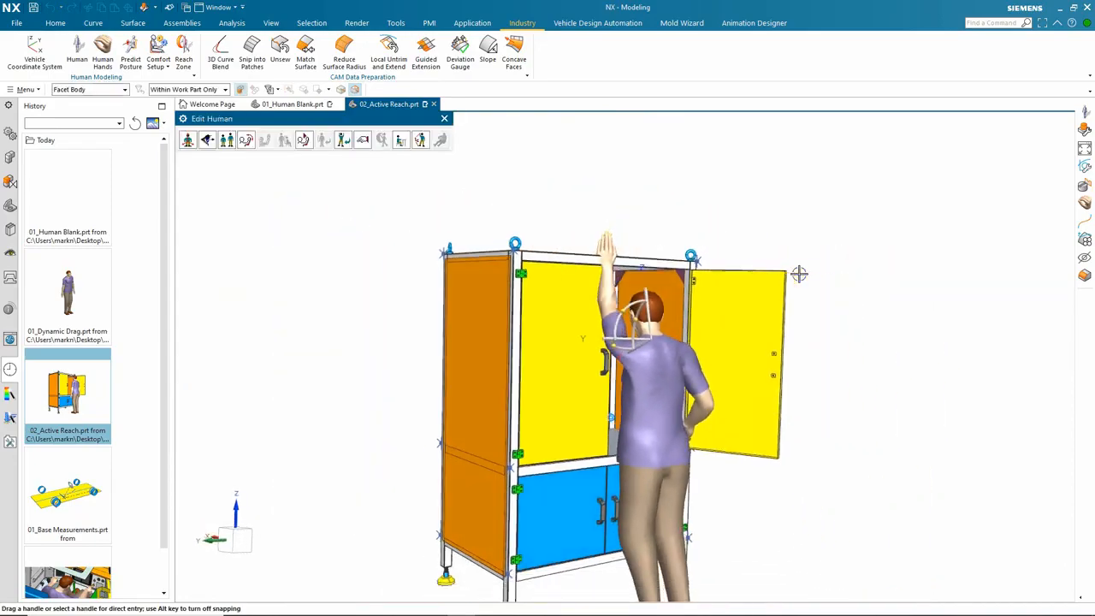
middle_drag(799, 273, 799, 273)
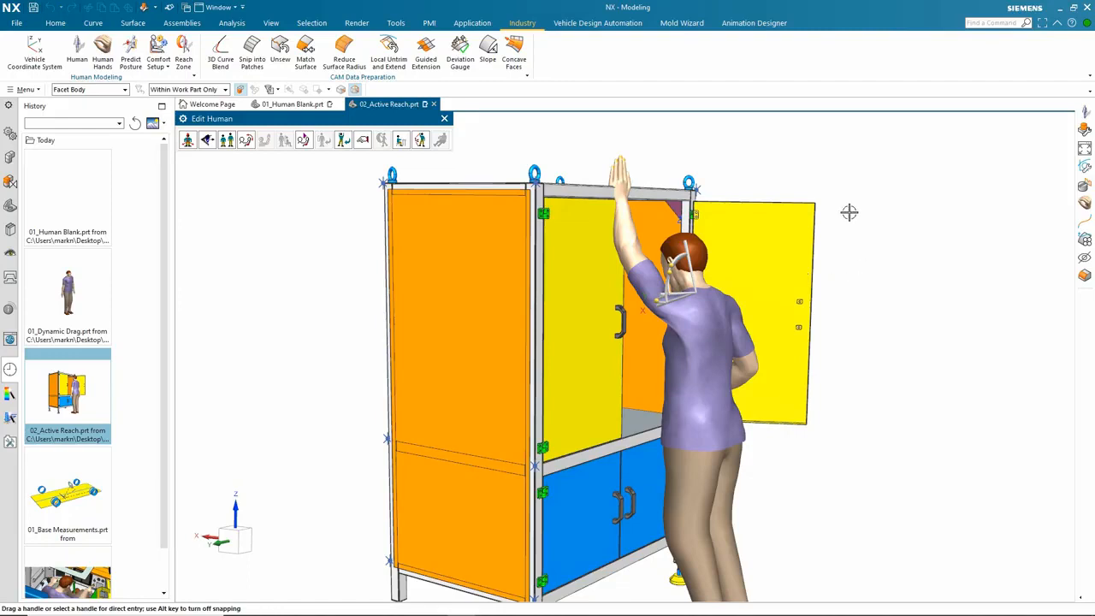
click(444, 118)
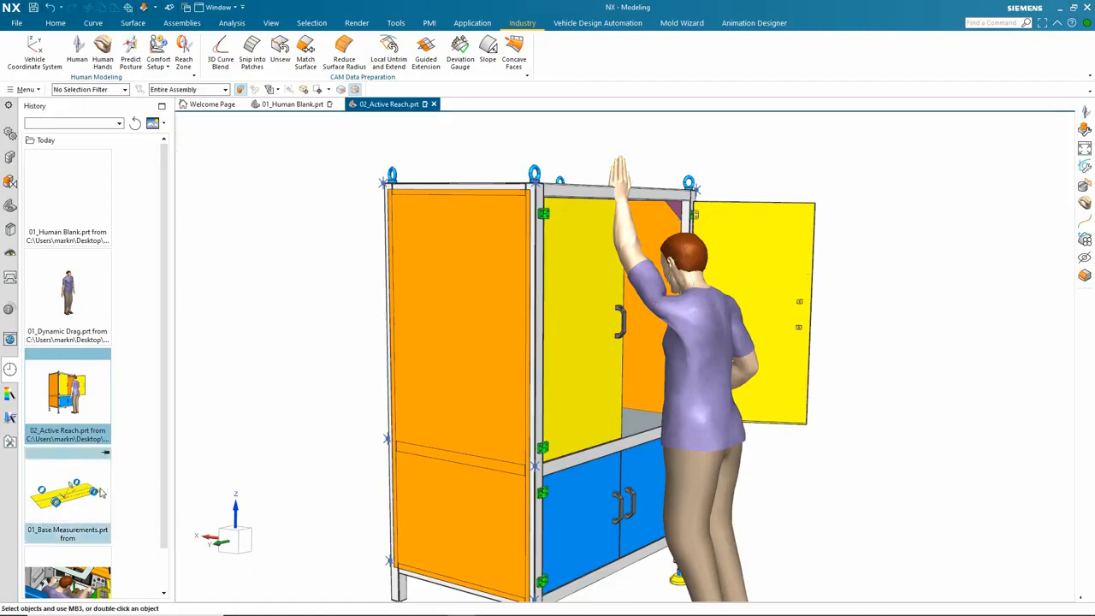
Open 01_Base Measurements.prt and review the available vehicle design automation commands.
click(67, 494)
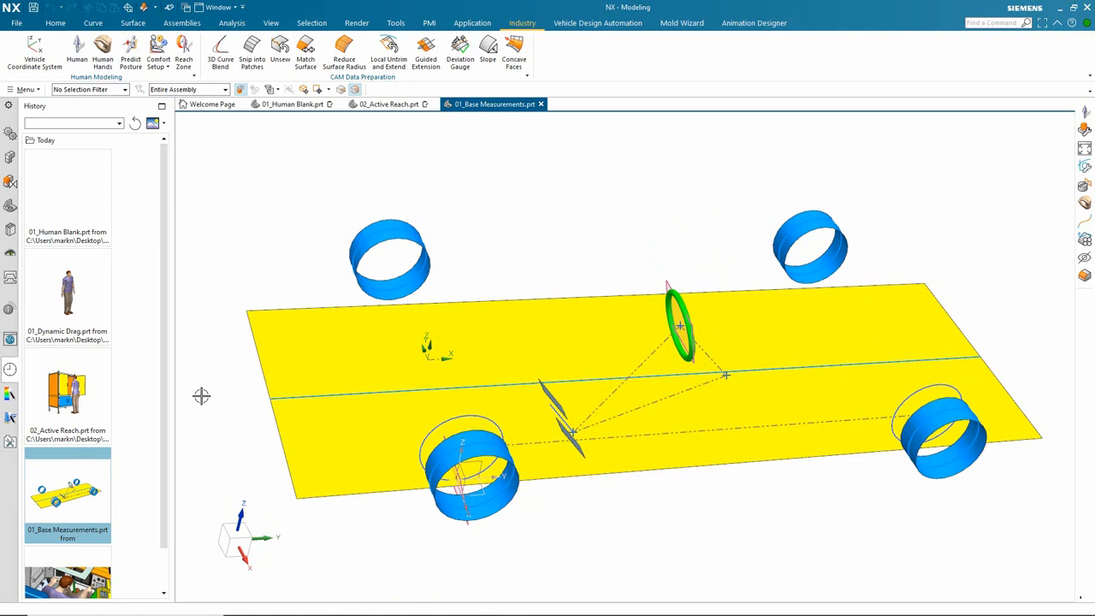
middle_drag(201, 395, 182, 412)
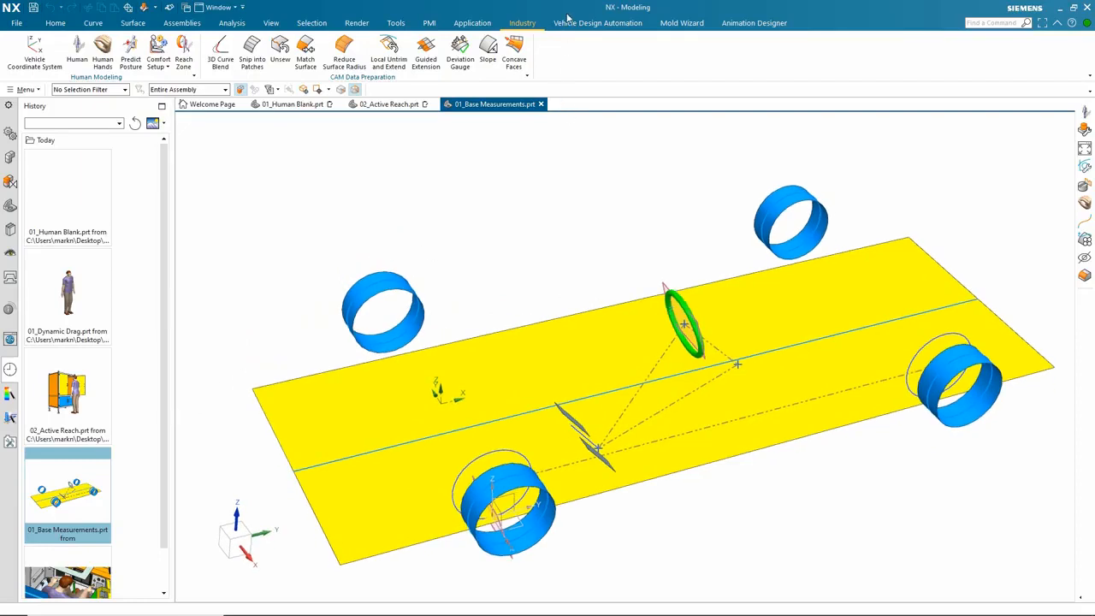
click(579, 24)
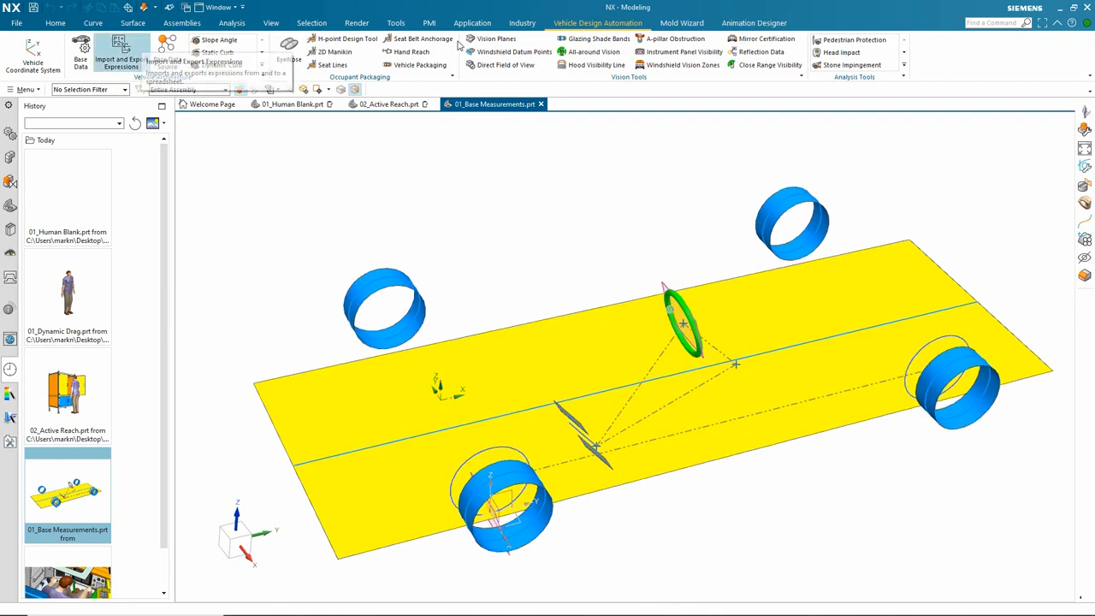
Create a clothed male human from the ANSUR database with 50% stature, Regress weight and the Left Toe reference point.
click(521, 23)
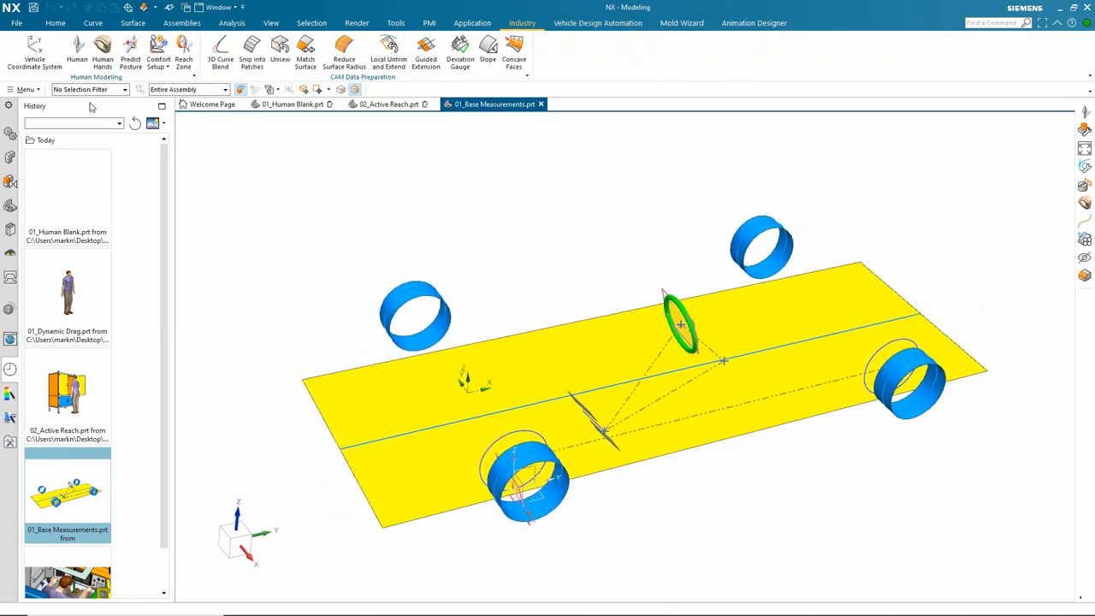
click(78, 51)
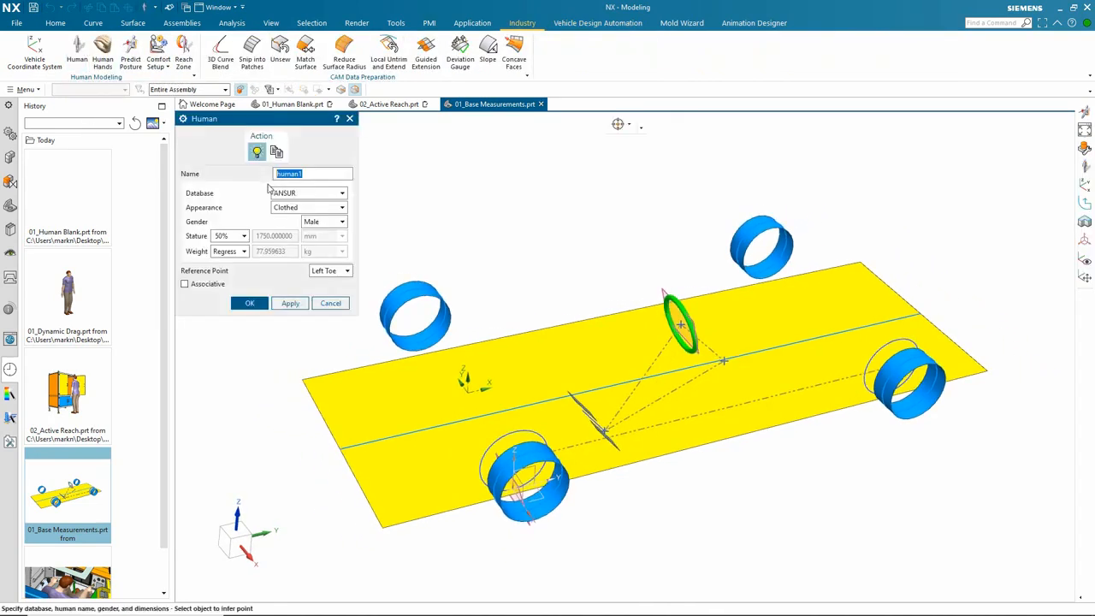
click(245, 302)
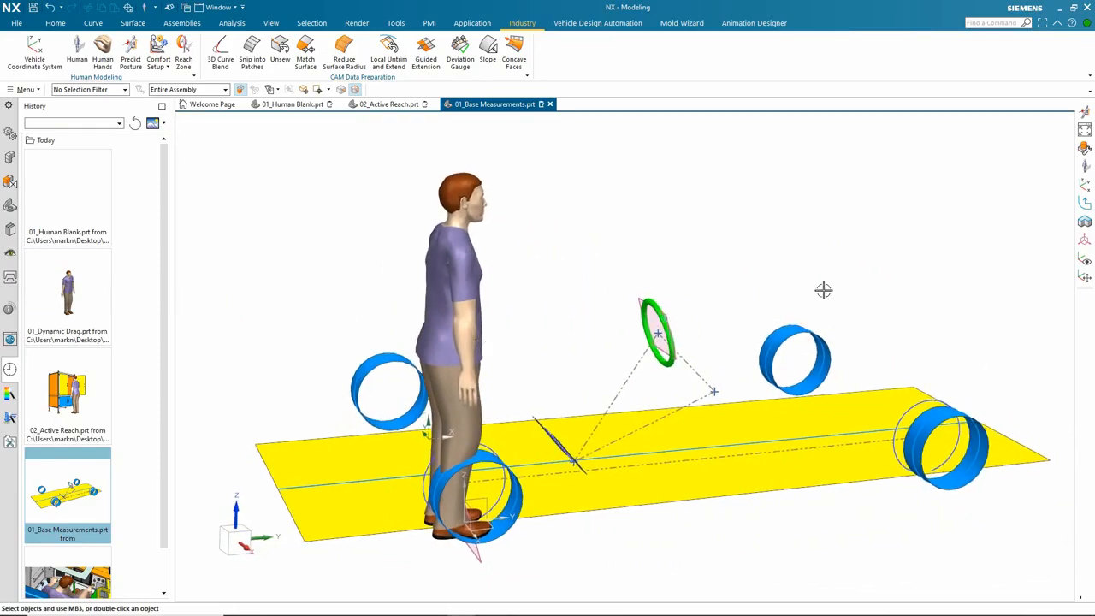
Open the vehicle layout sketch, examine its pedal, steering wheel and seating point dimensions, and leave the sketch.
double_click(629, 371)
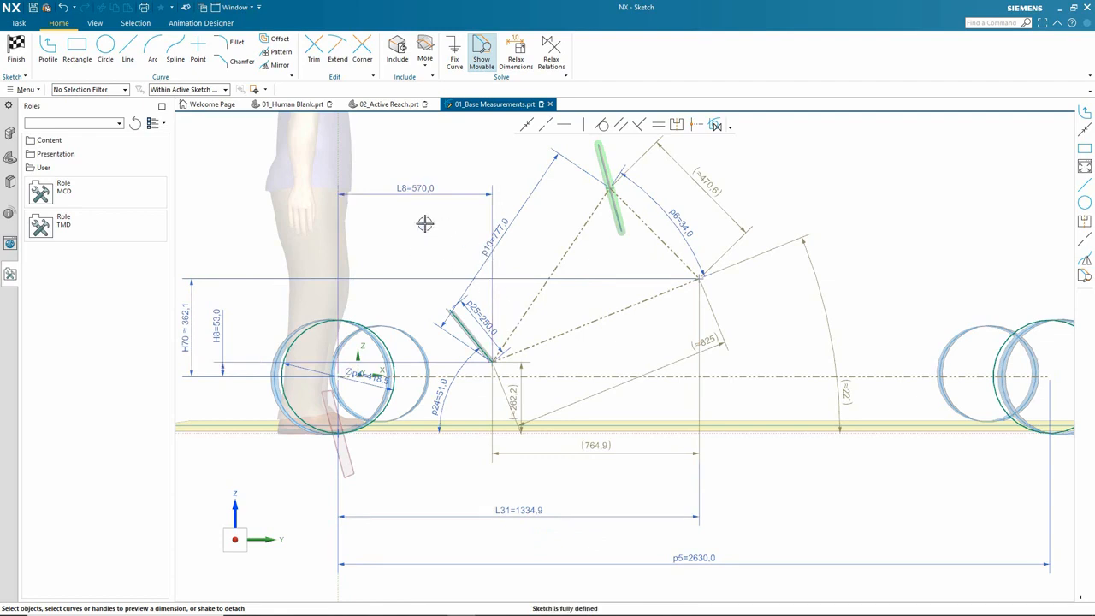
scroll(374, 230, down, 1)
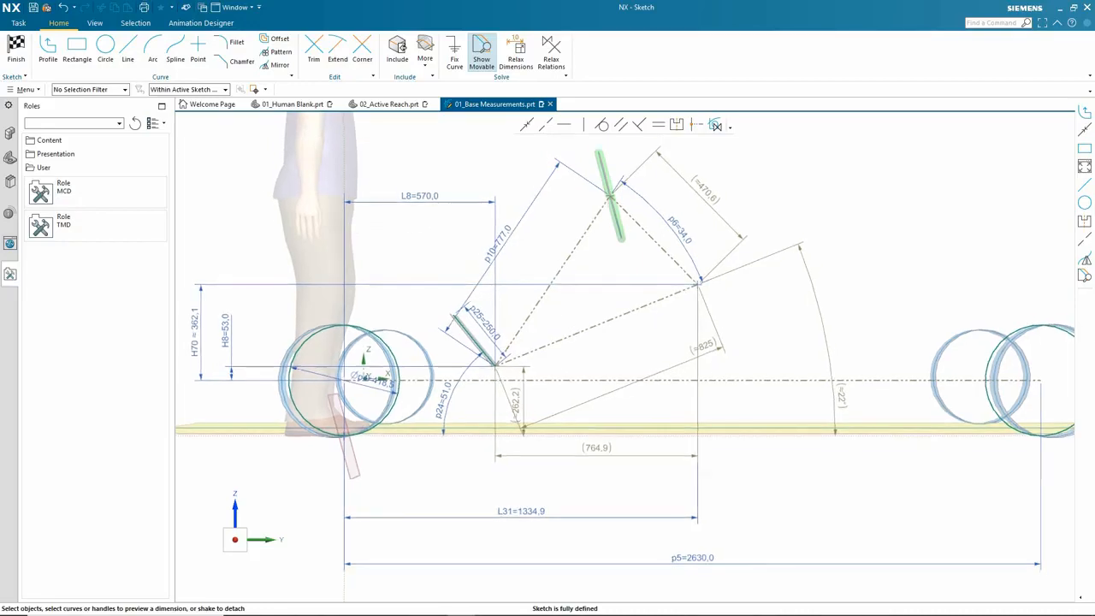
click(8, 62)
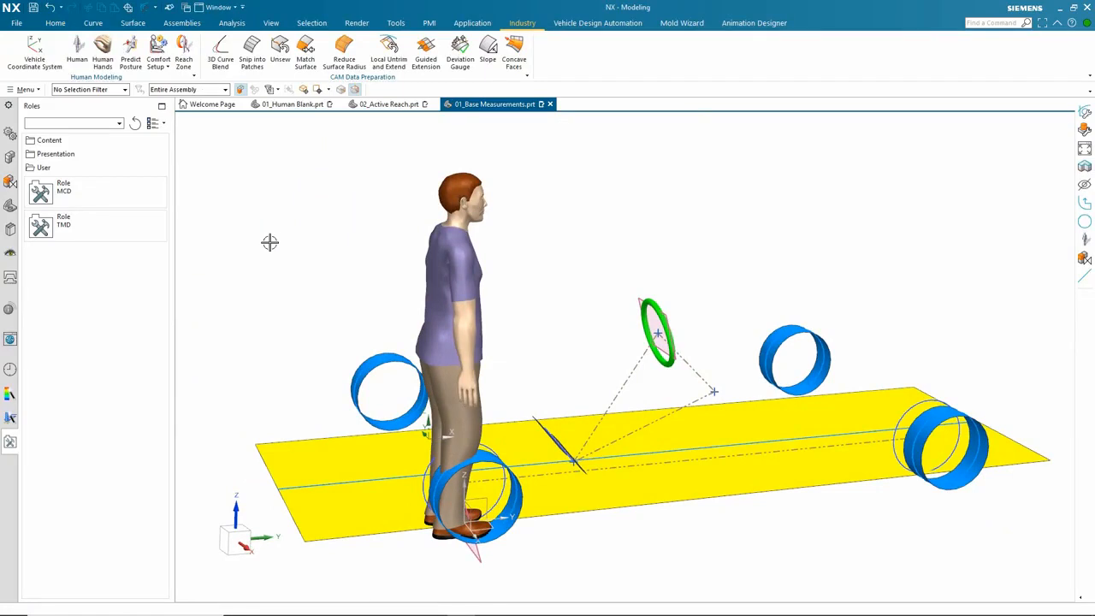
Start Predict Posture, review the seat data, and set the SgRP point to the sketch line endpoint behind the steering wheel.
click(130, 48)
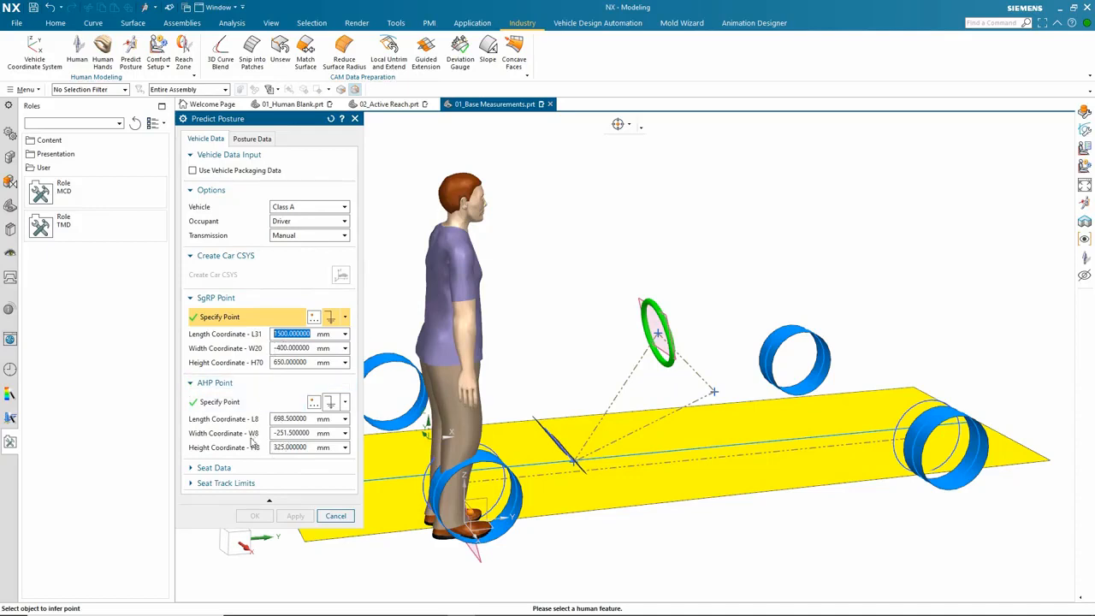
click(241, 470)
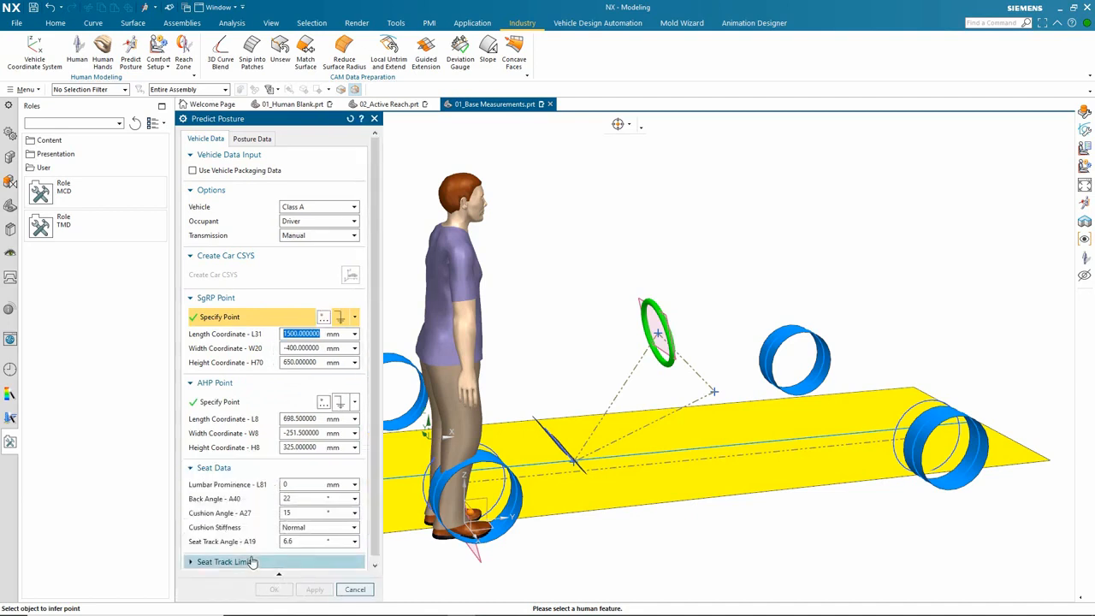
click(195, 471)
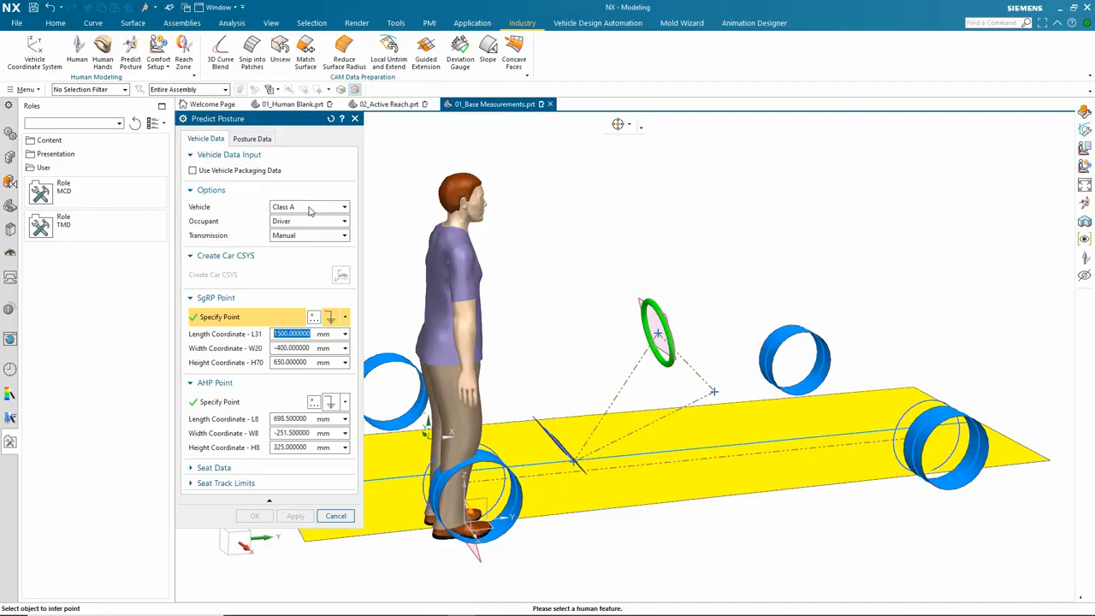
click(345, 317)
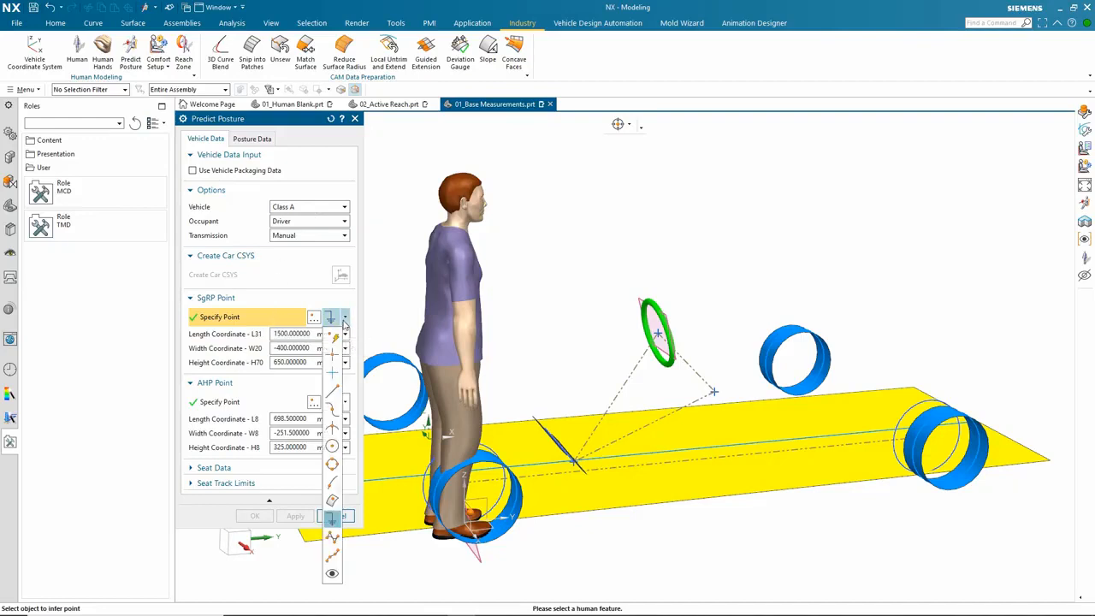
click(334, 392)
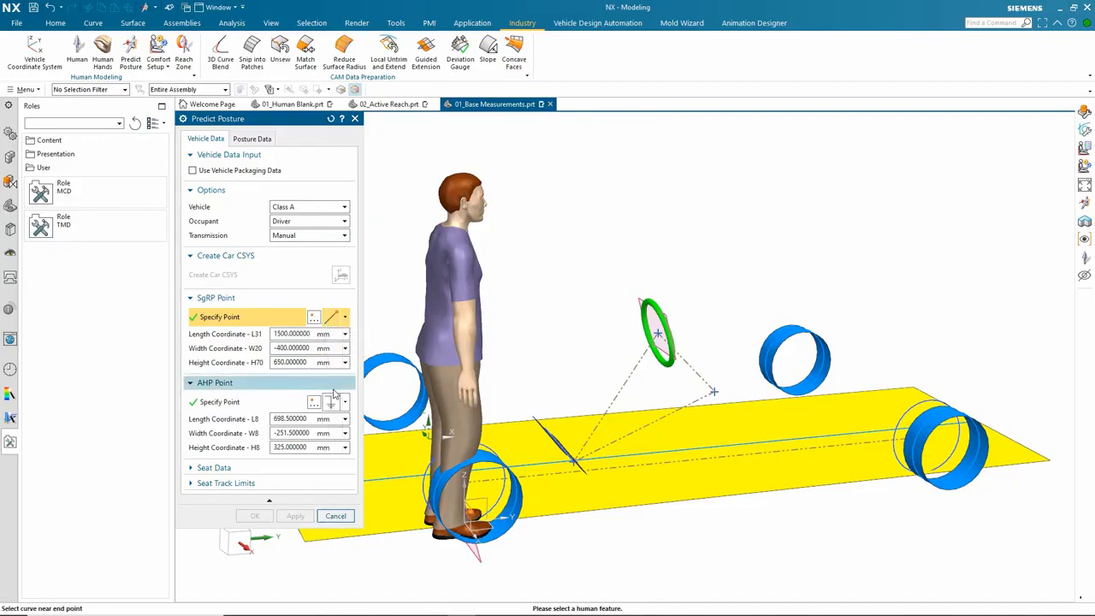
click(715, 392)
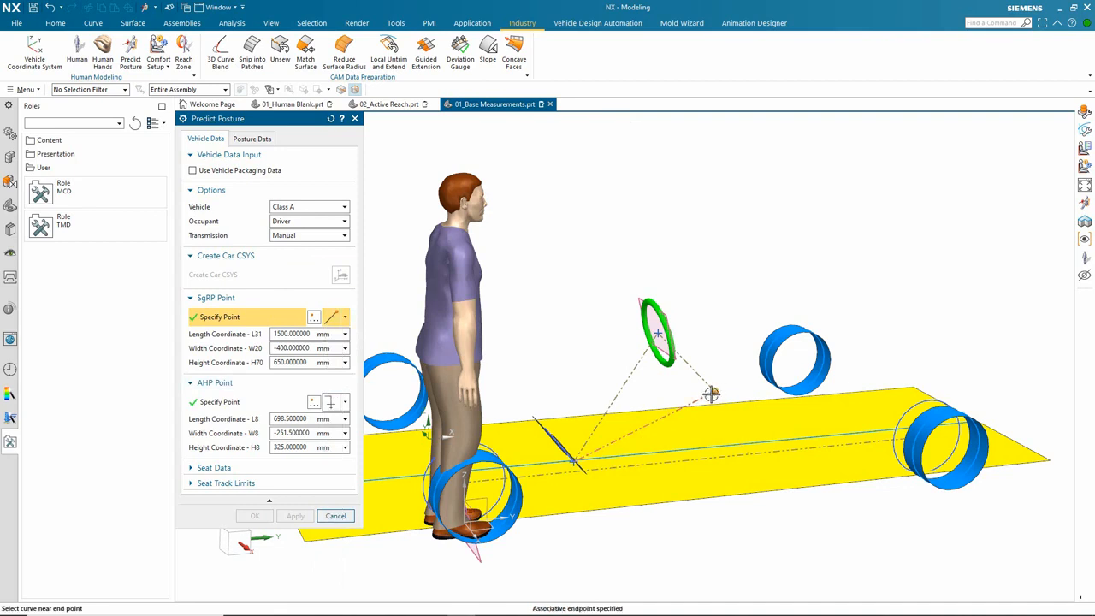
Set the AHP point to the lower endpoint of the sketch line between the two pedal plates.
click(347, 409)
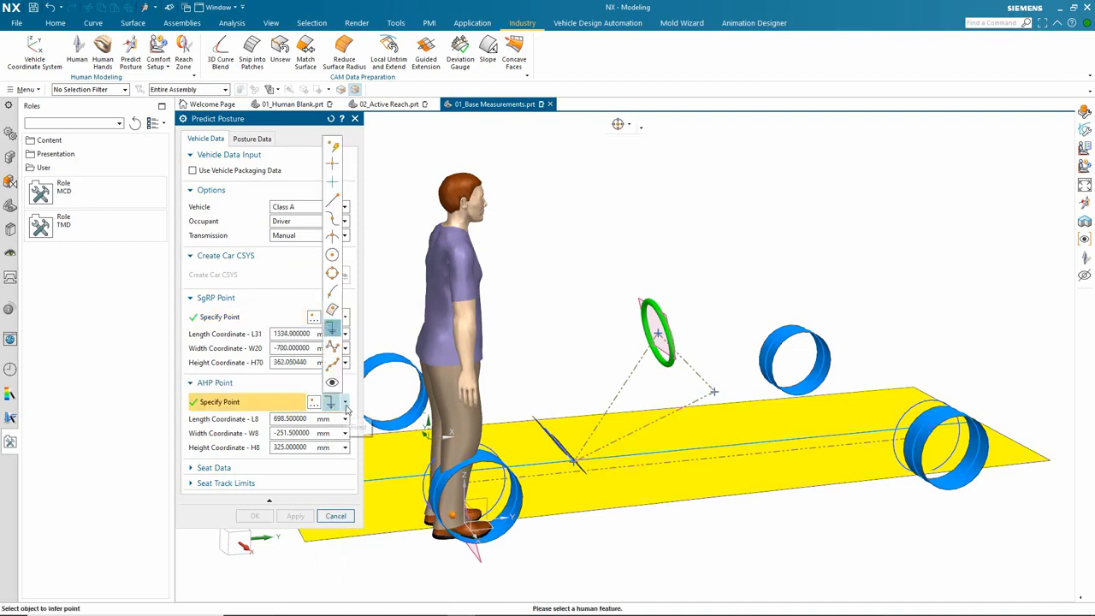
click(334, 211)
scroll(462, 495, up, 5)
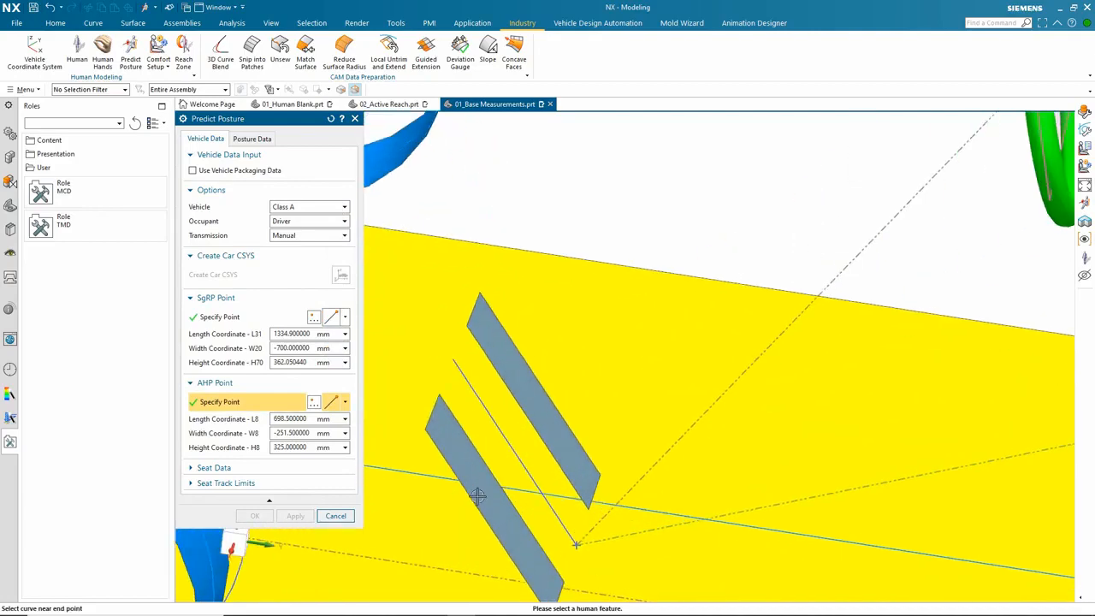
click(559, 526)
scroll(358, 367, down, 7)
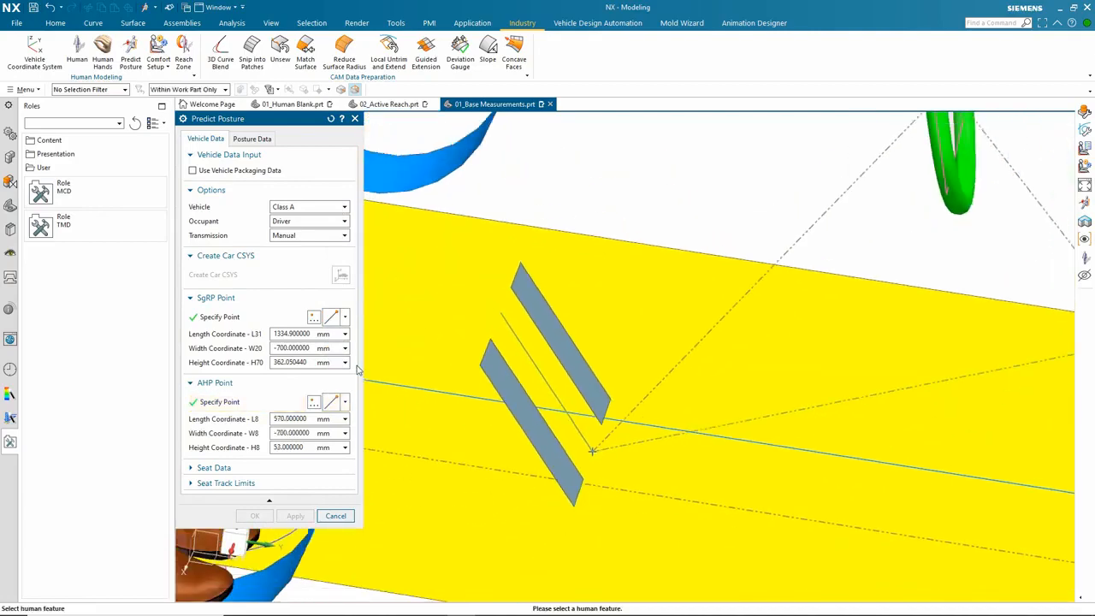
Select the standing human as the occupant in the posture data.
click(252, 138)
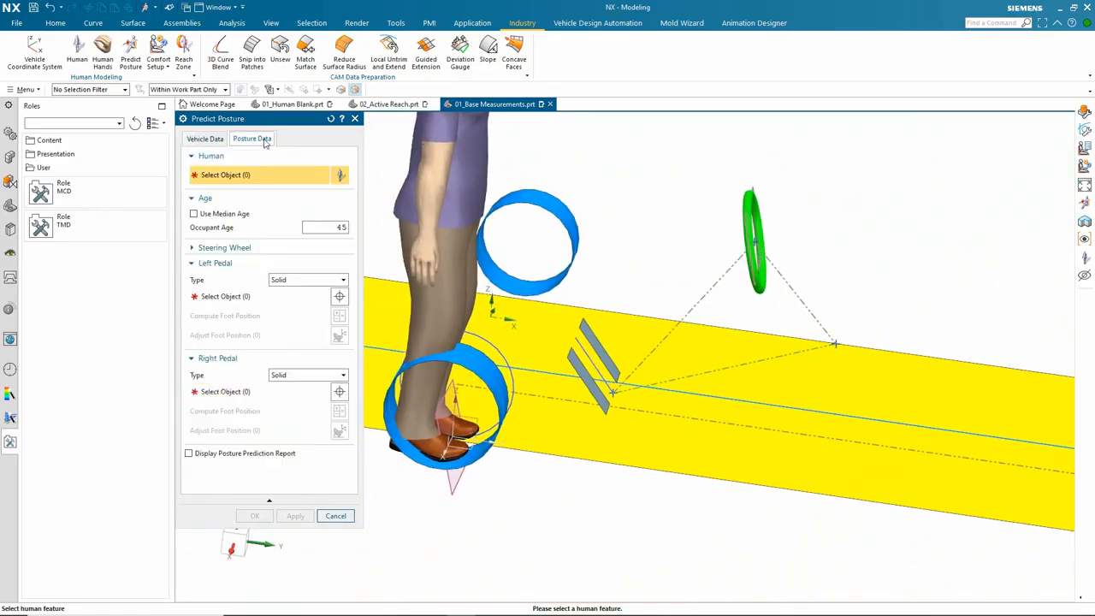
scroll(744, 428, down, 3)
click(561, 242)
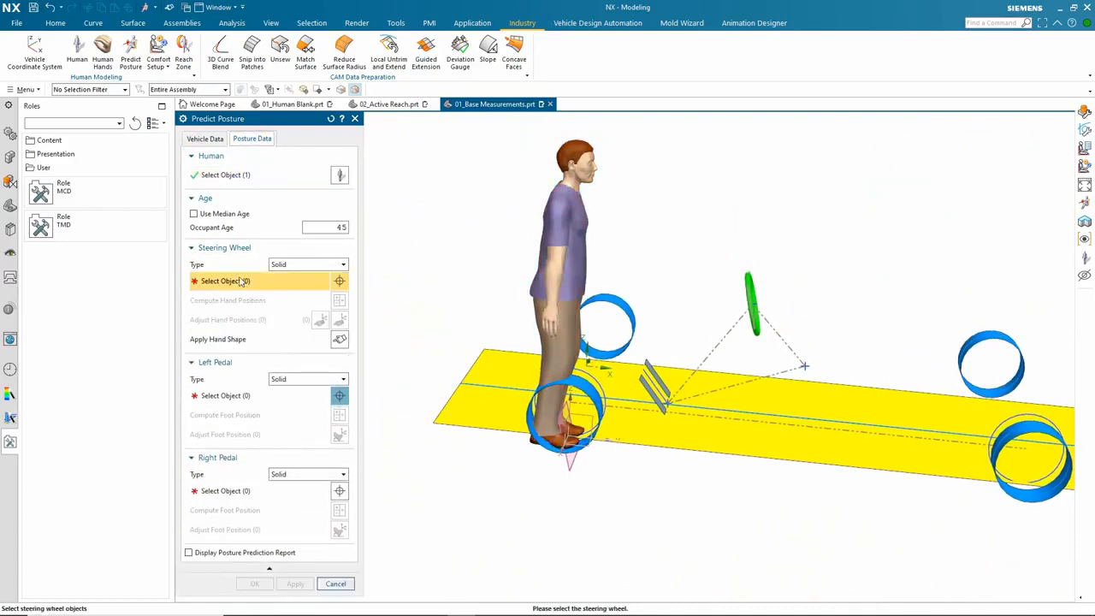
Assign the green ring as the solid steering wheel for the posture prediction.
scroll(519, 317, up, 8)
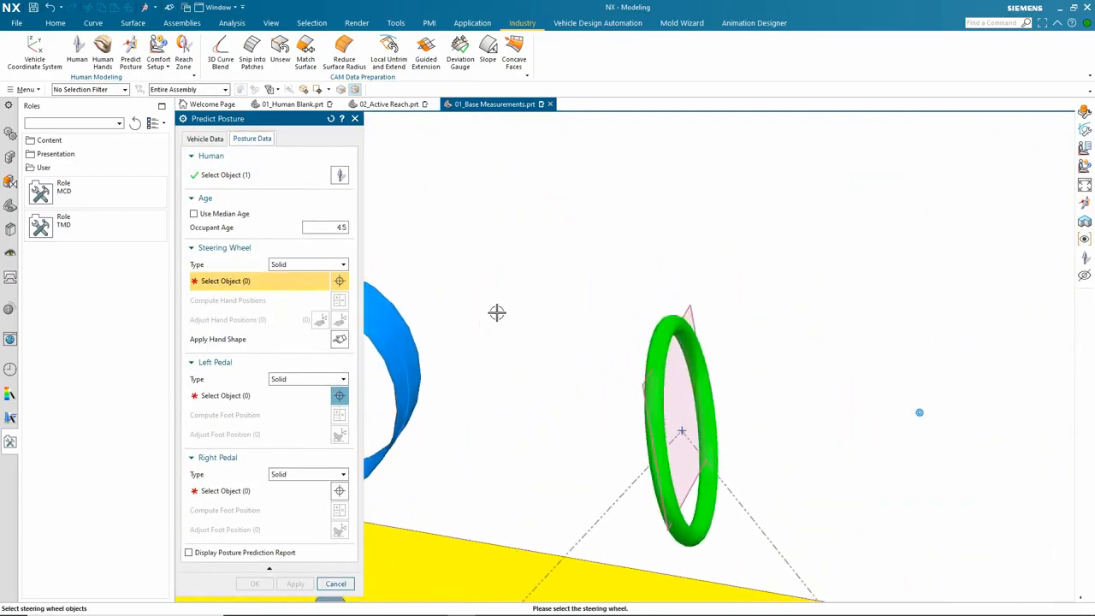
click(660, 351)
scroll(539, 342, down, 8)
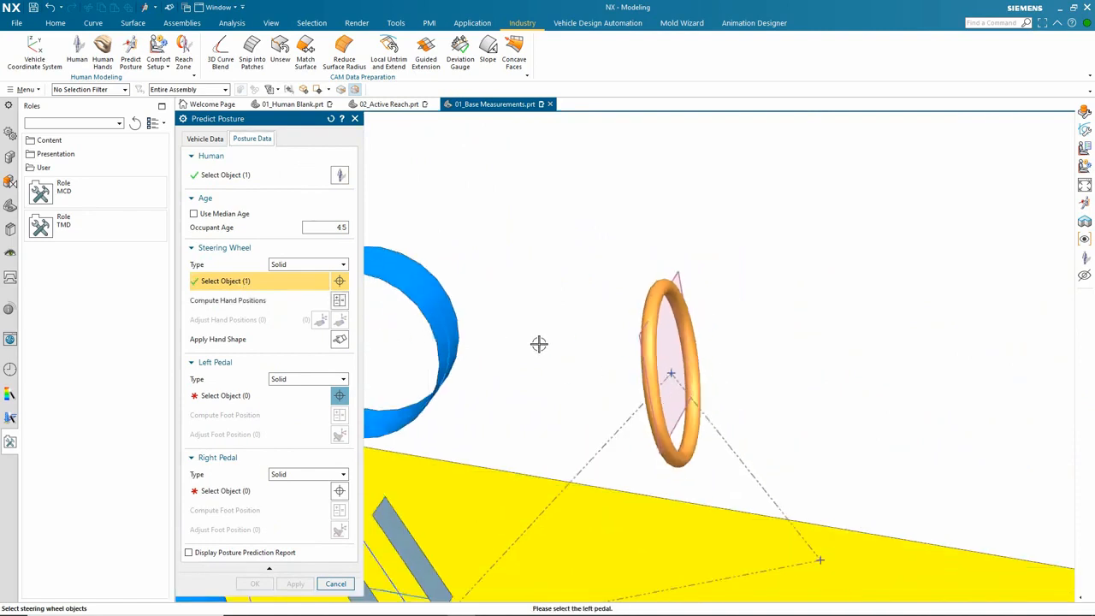
scroll(539, 343, down, 2)
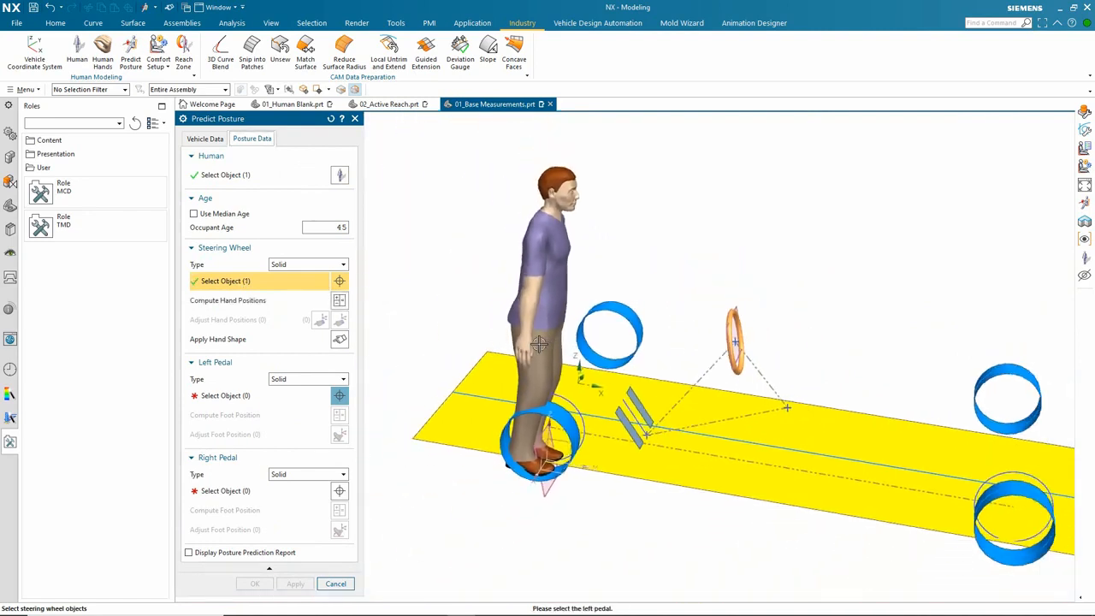
click(291, 397)
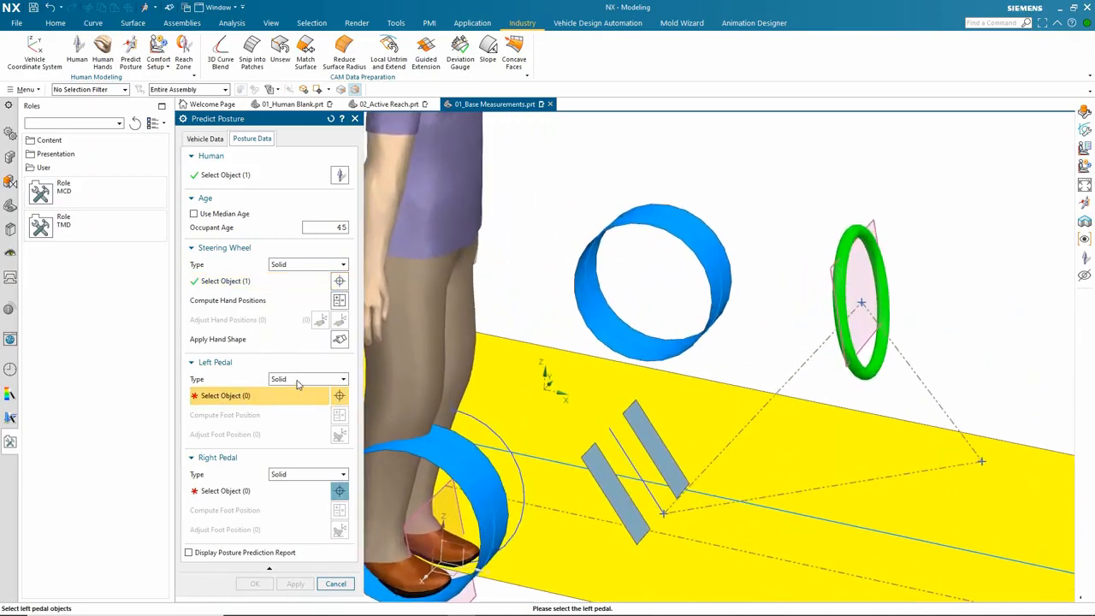
click(297, 381)
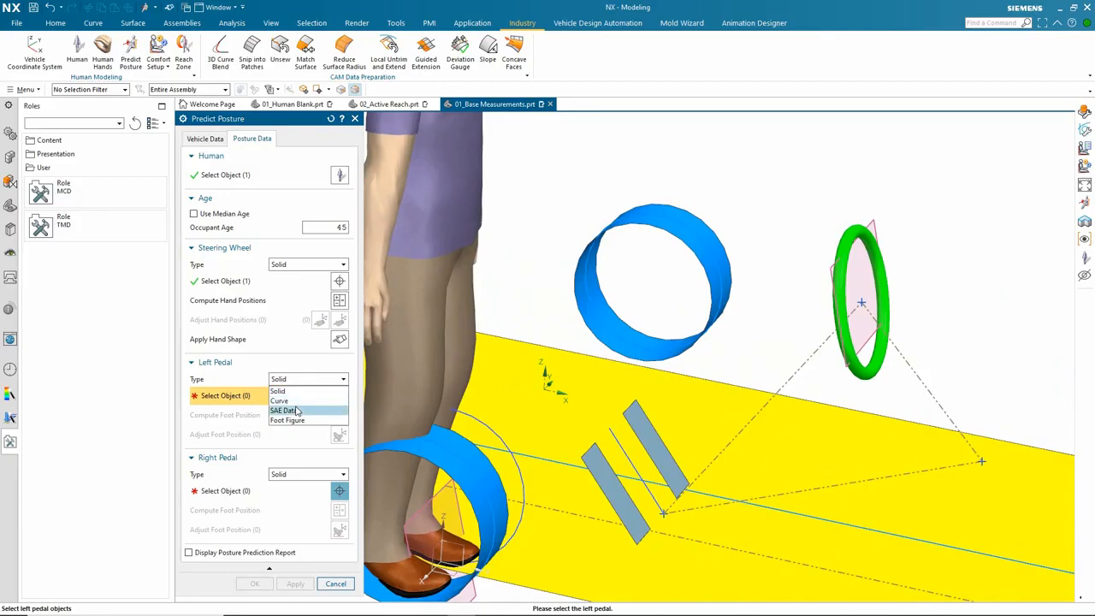
click(297, 411)
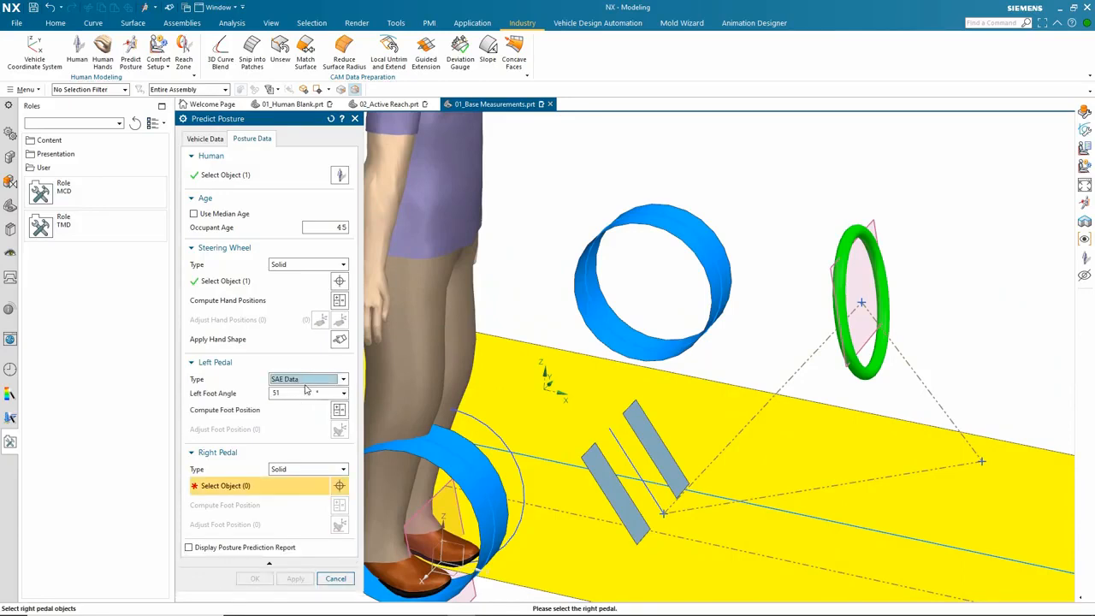
click(308, 381)
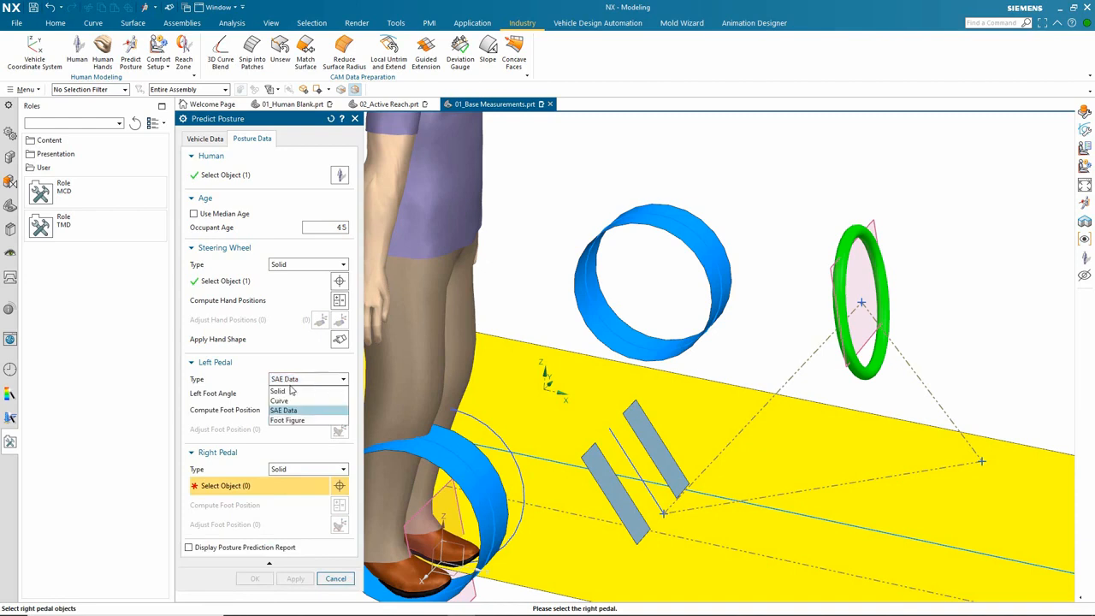
click(291, 391)
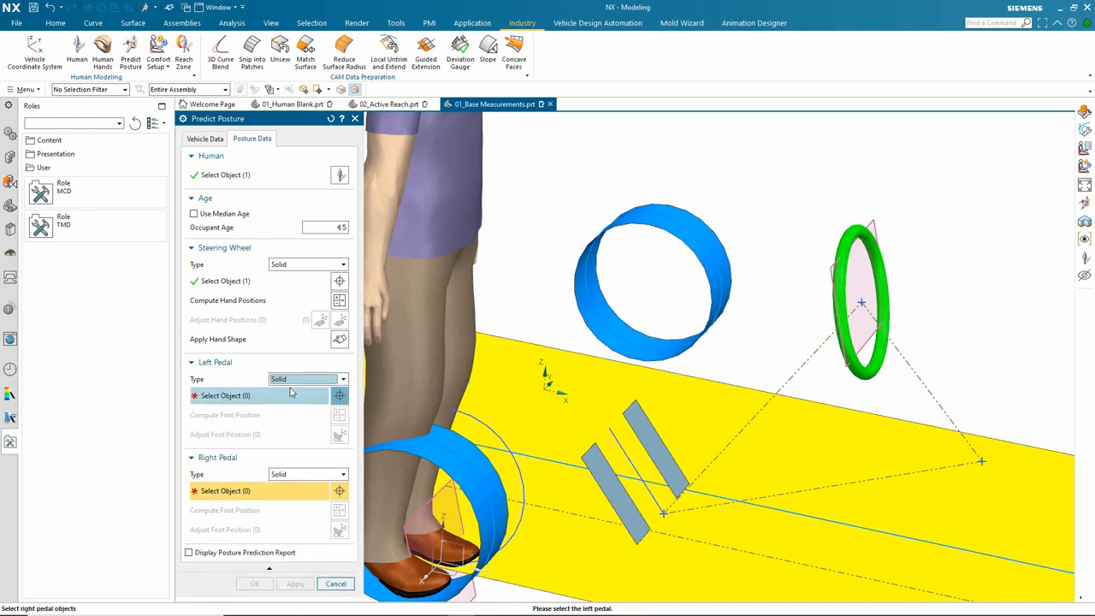
Assign the nearer grey plate as the solid left pedal and the farther grey plate as the right pedal.
click(302, 396)
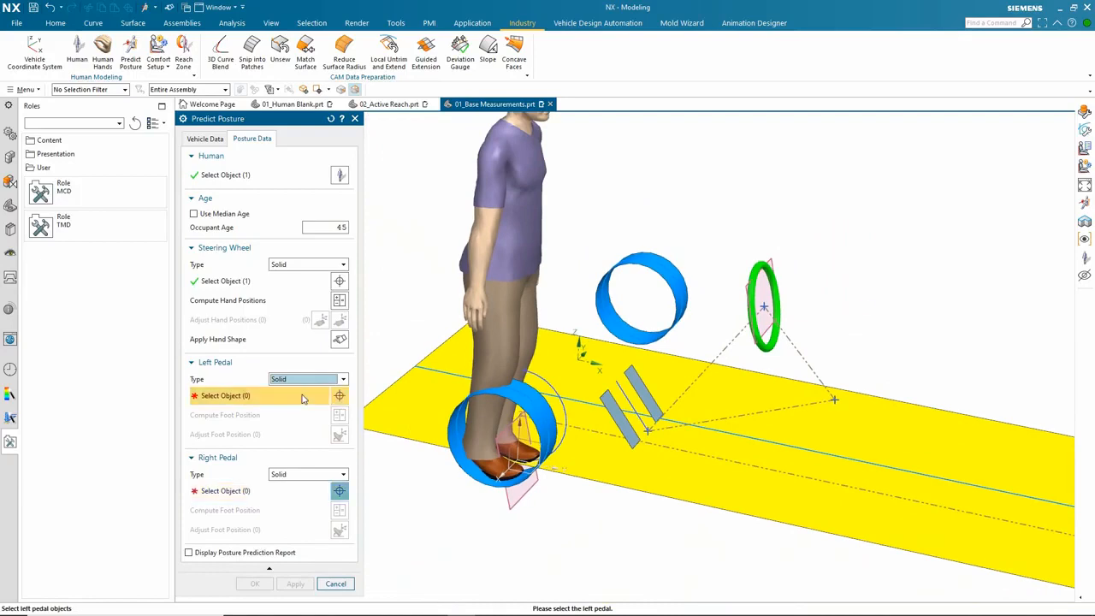
click(631, 344)
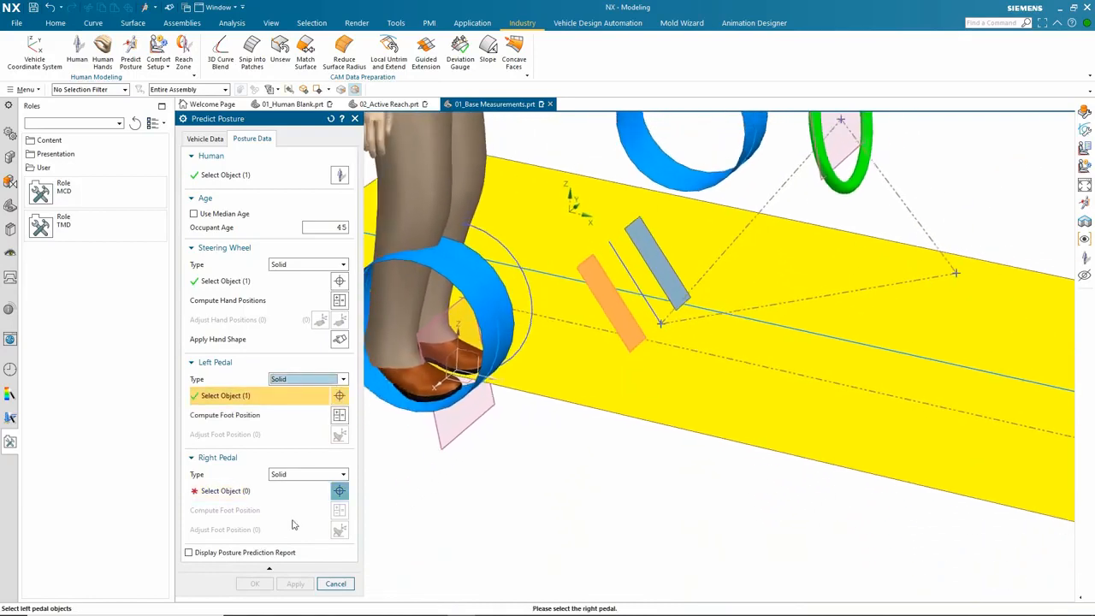
click(288, 494)
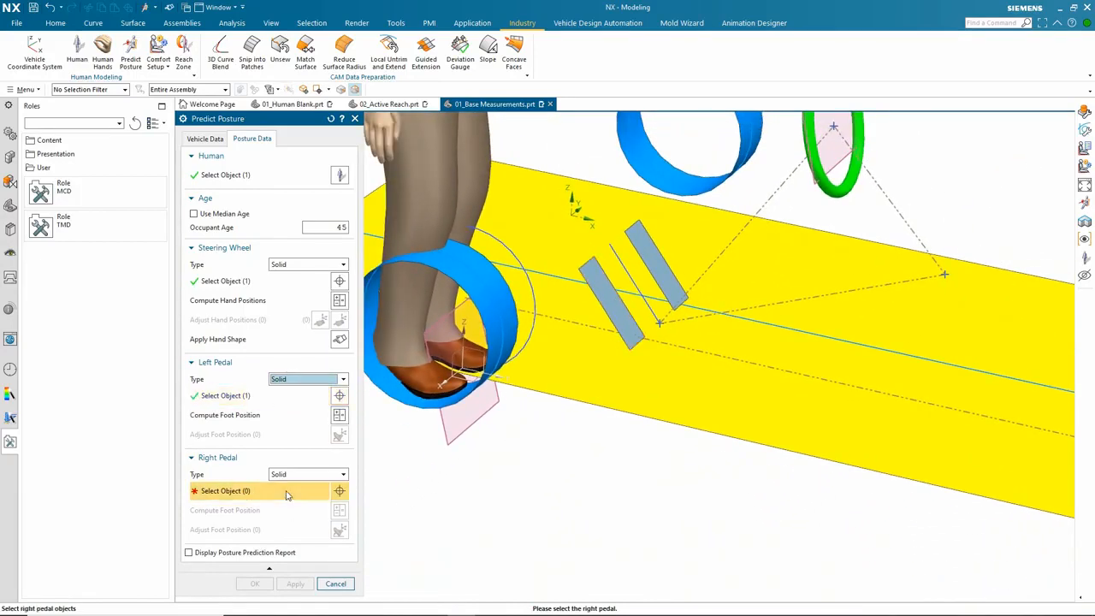
click(667, 276)
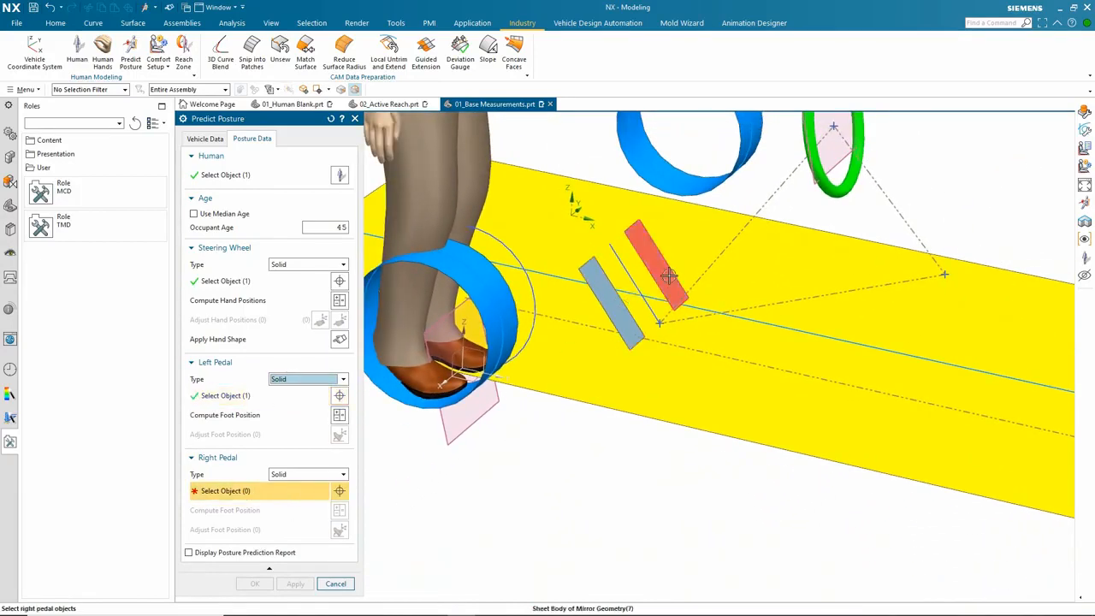
Compute the foot positions for the left and right pedals, accepting the AHP point's change to the right foot position.
click(340, 415)
click(340, 511)
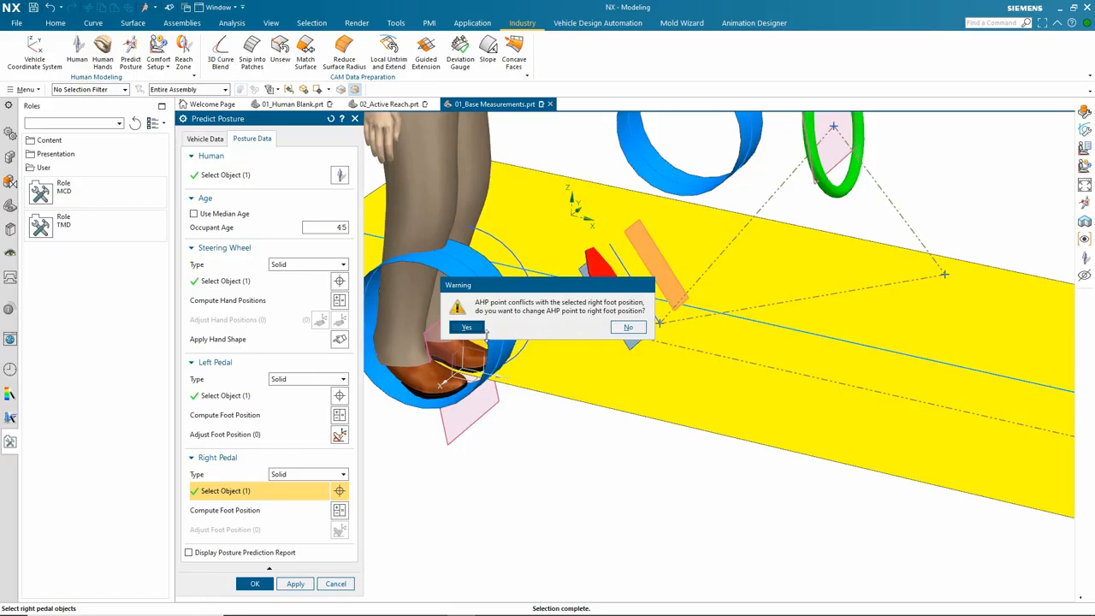
click(469, 328)
click(479, 334)
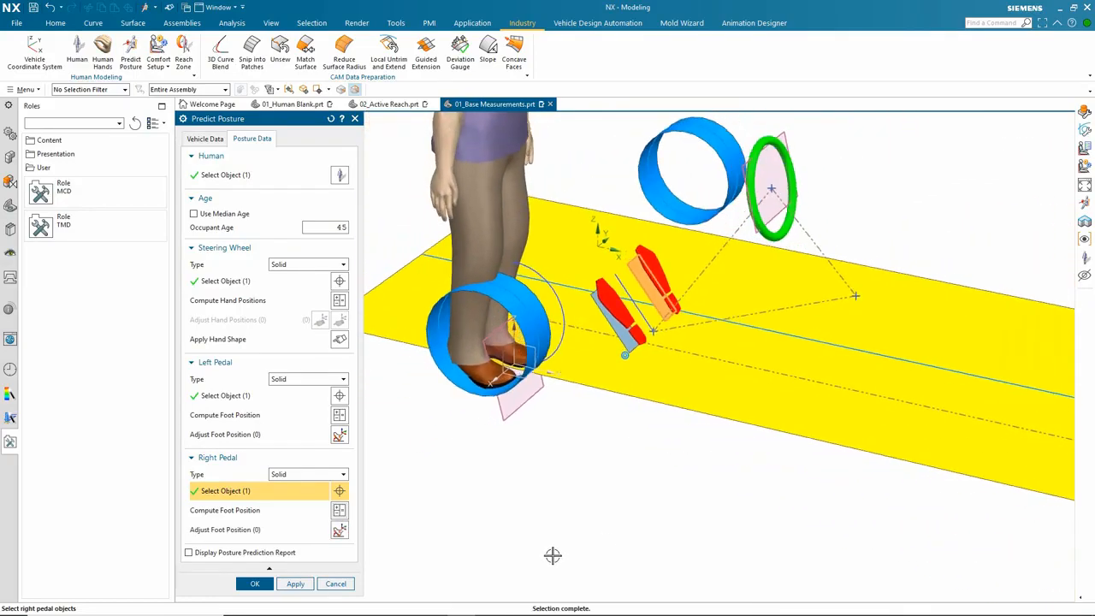
Shift the left foot position on its pedal to about X 140 mm and generate the predicted driver posture.
click(339, 435)
scroll(629, 322, up, 3)
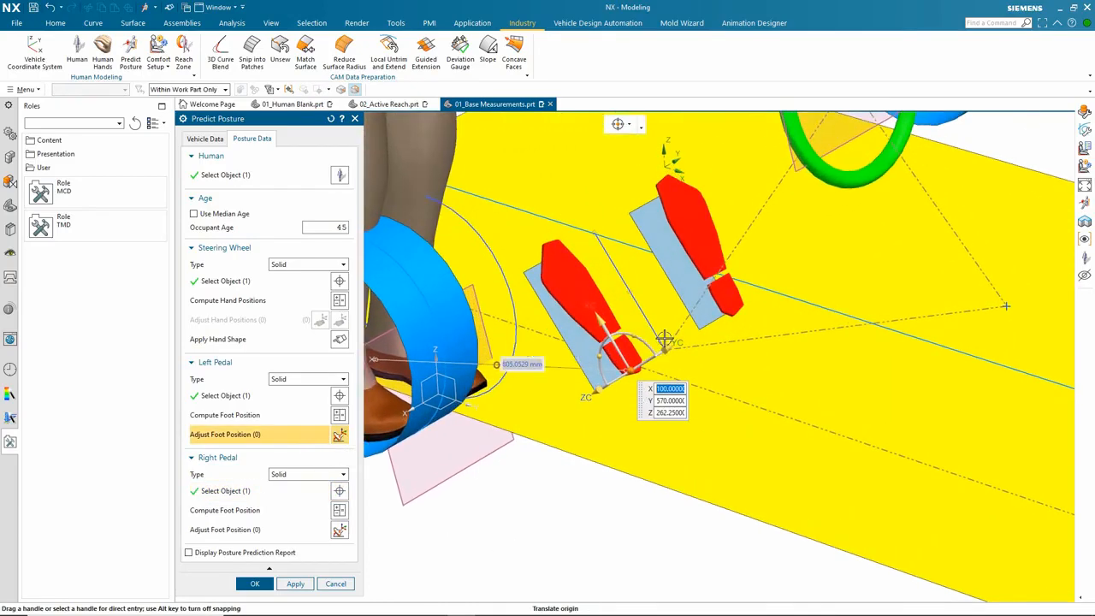
mouse_move(664, 345)
mouse_down()
mouse_move(639, 358)
mouse_move(652, 350)
mouse_up()
scroll(557, 560, down, 3)
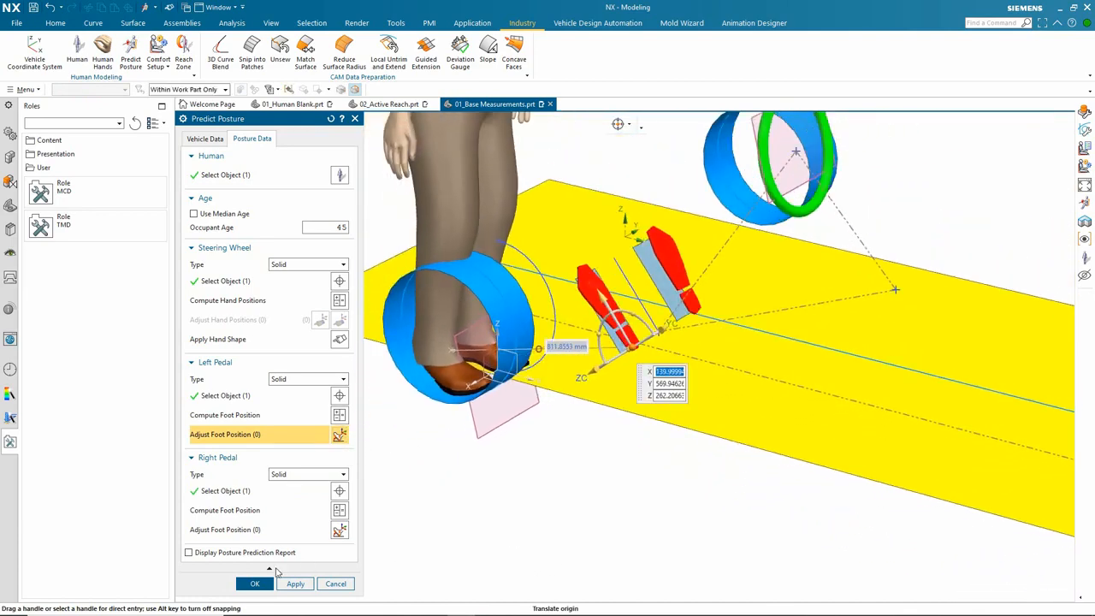
click(255, 585)
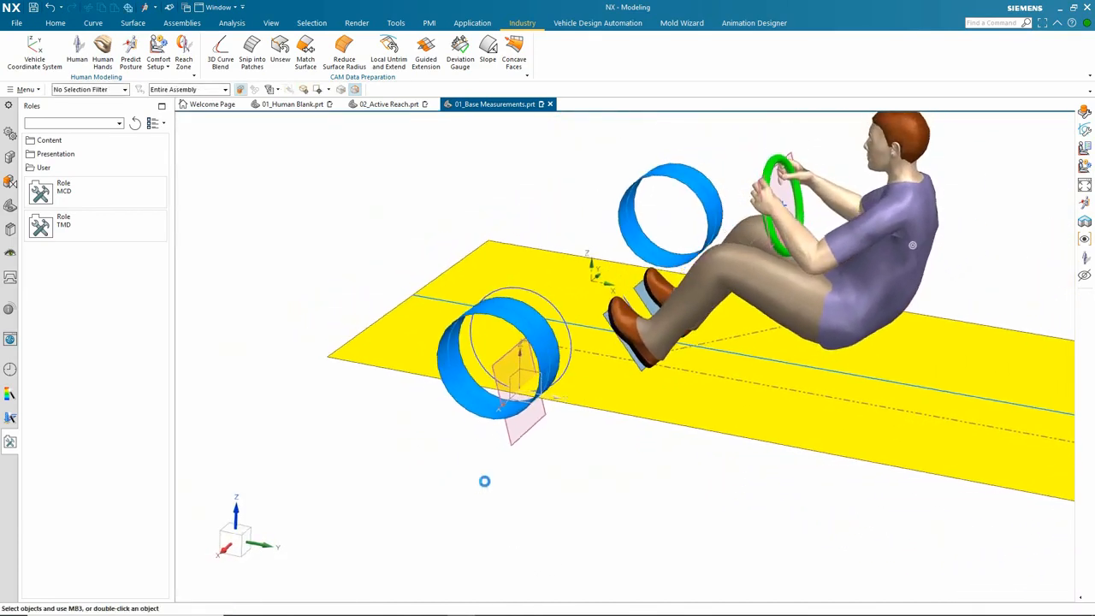
middle_drag(485, 481, 689, 529)
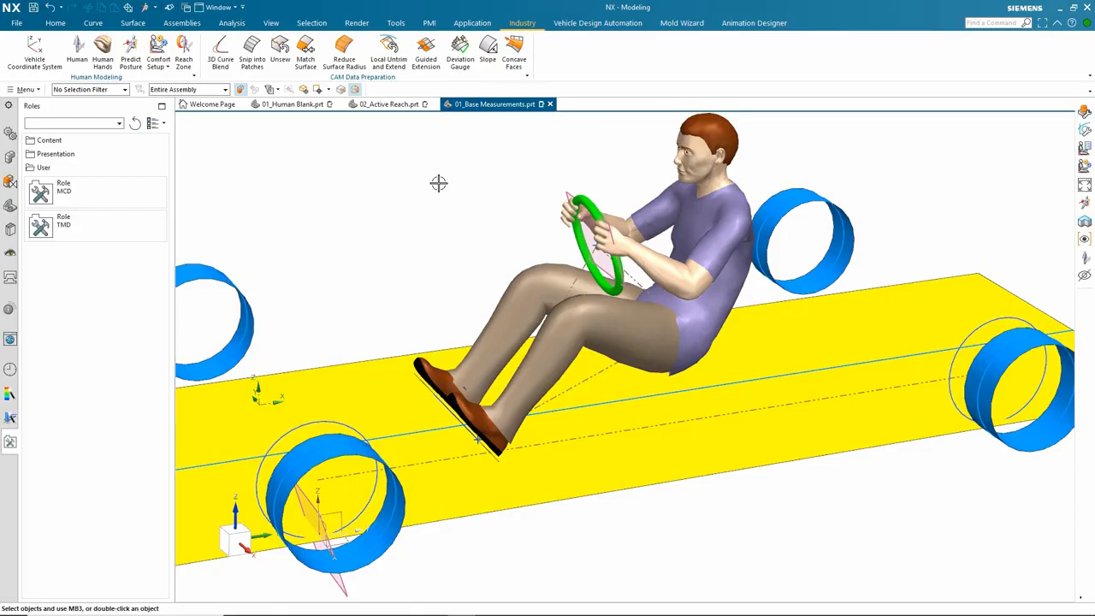
scroll(362, 185, up, 2)
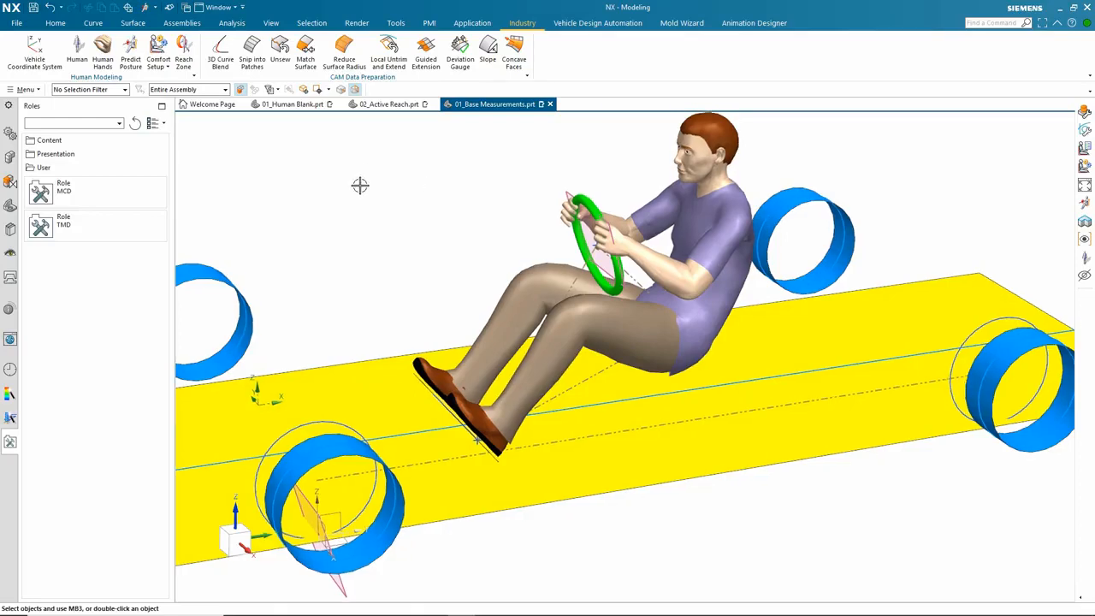
Set up a comfort assessment for the seated human using the Porter(1998) comfort study.
click(167, 66)
click(173, 81)
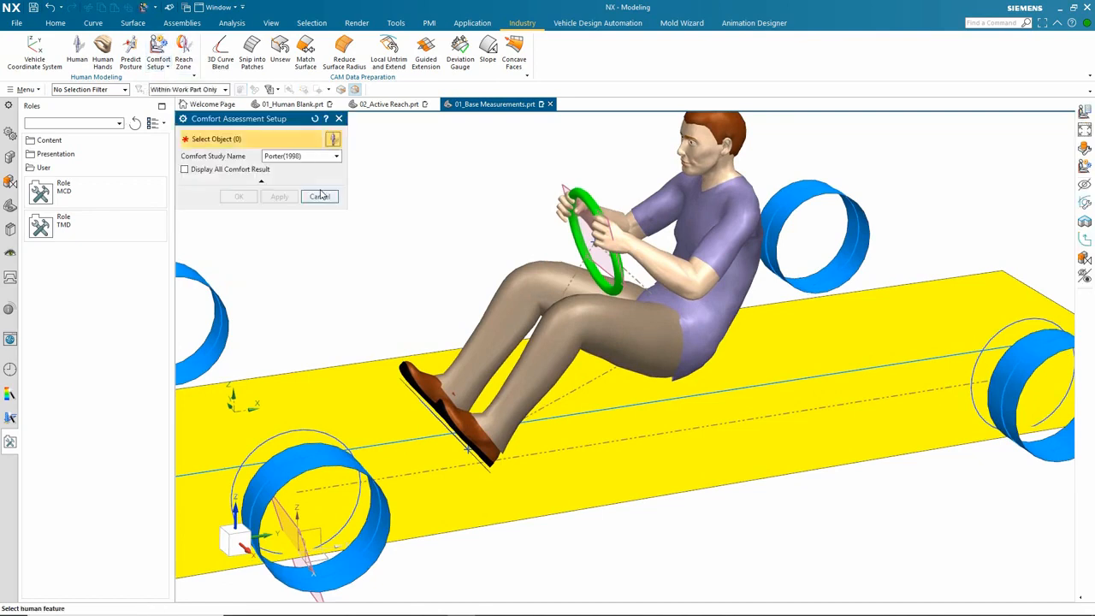
click(323, 157)
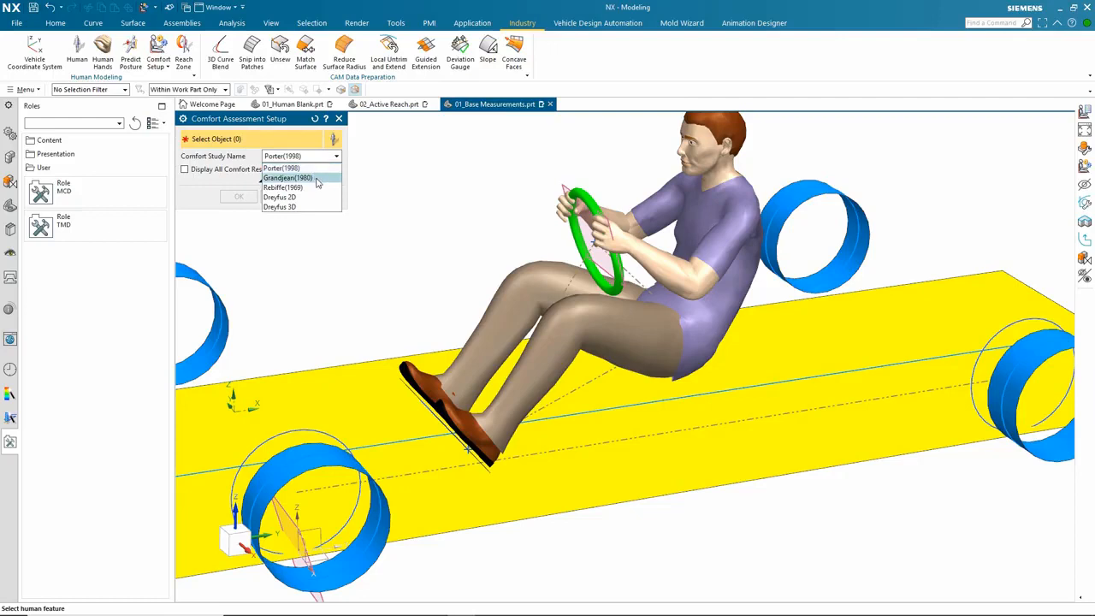
click(285, 169)
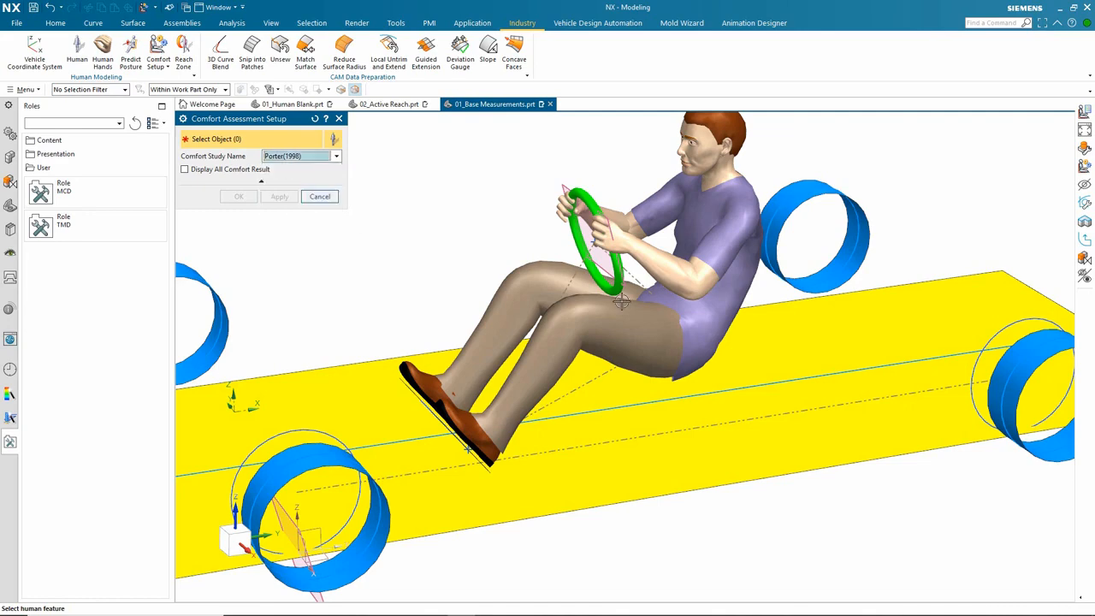
click(690, 236)
click(240, 197)
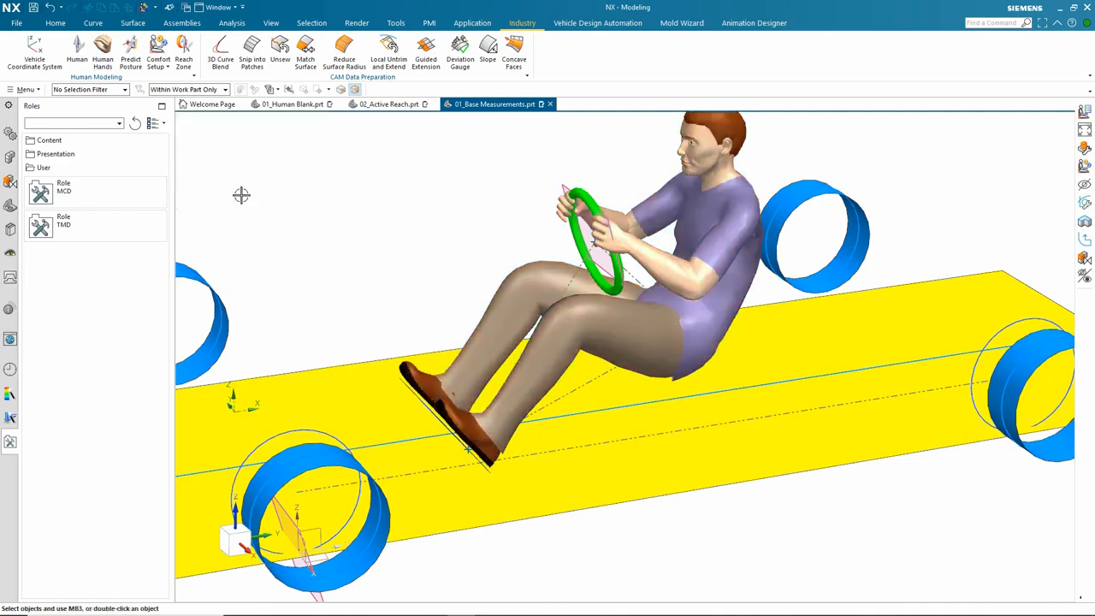
scroll(291, 218, up, 2)
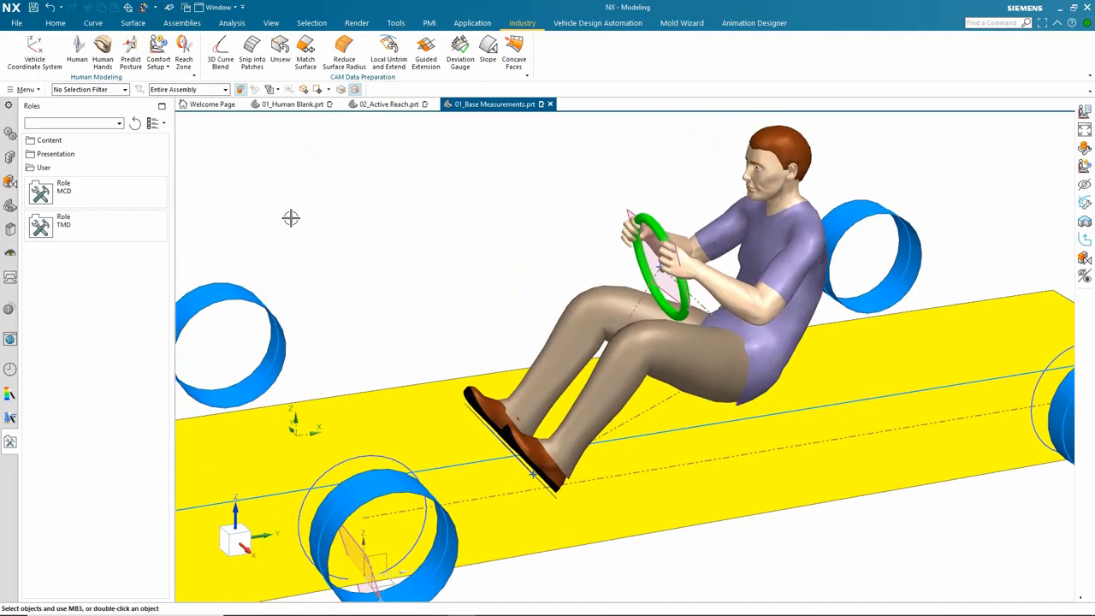
Run the comfort analysis on the seated driver and set the current posture as the reference.
click(158, 65)
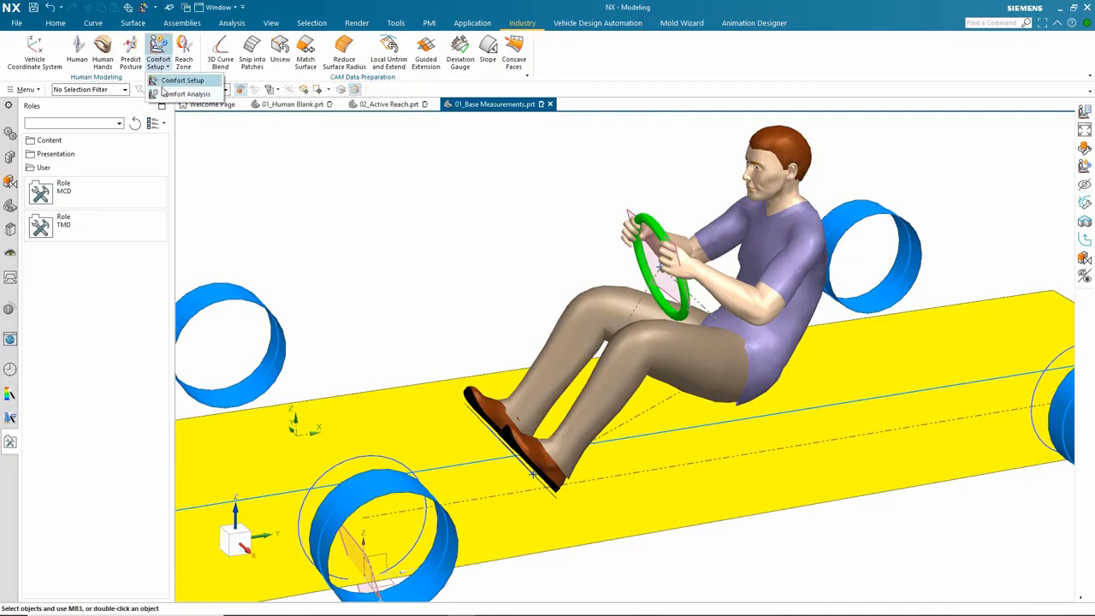
click(183, 93)
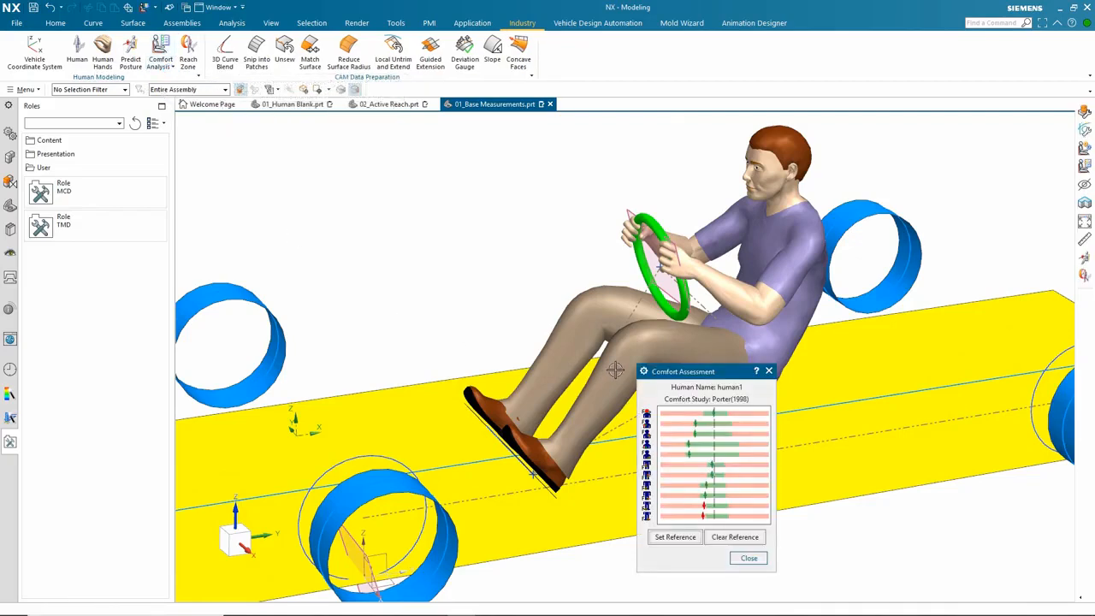
drag(677, 377, 343, 157)
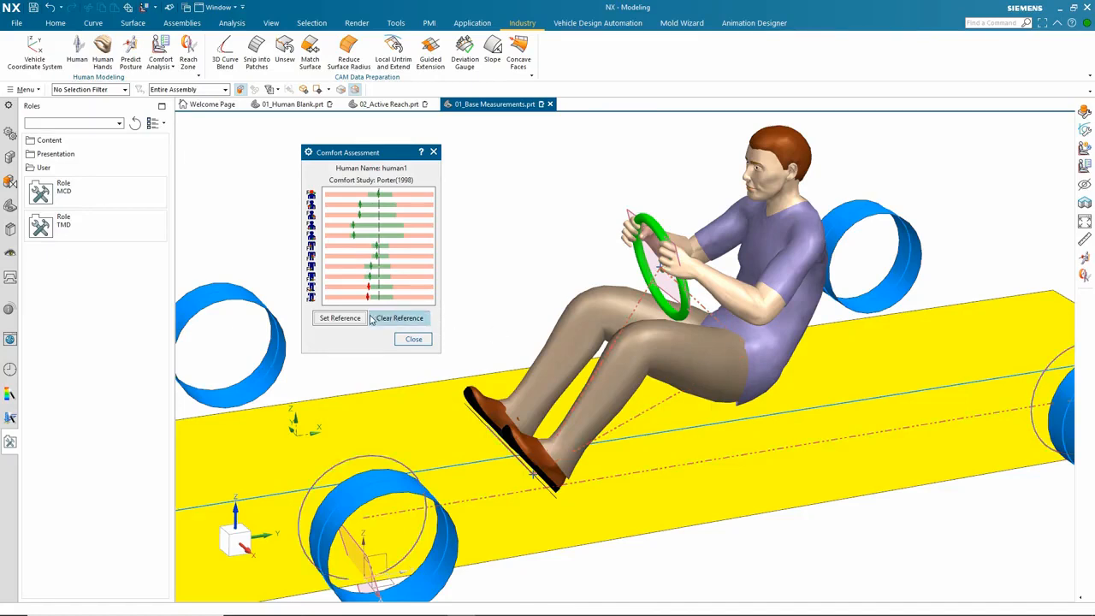
click(339, 318)
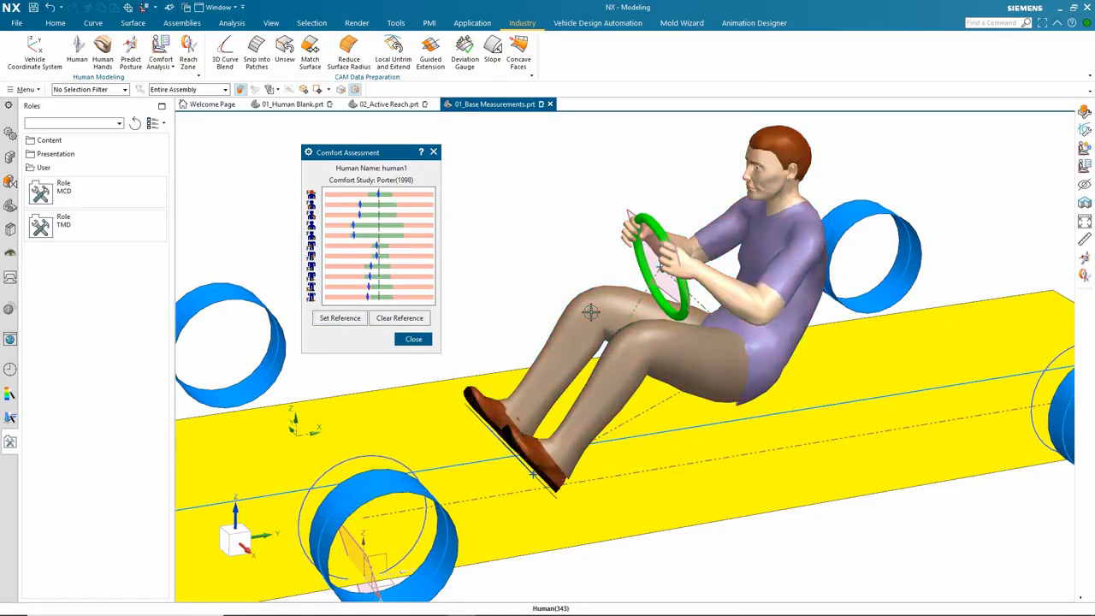
Rotate the driver's left ankle joint to -3 degrees about Y, adjusting the symmetric joint as well.
click(590, 311)
double_click(591, 311)
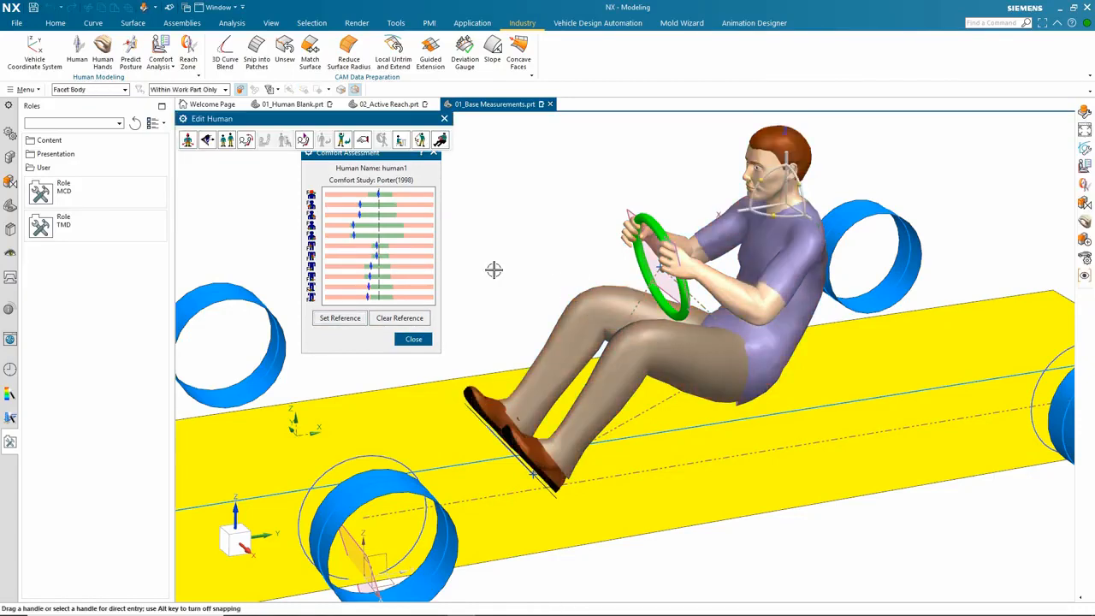
click(247, 141)
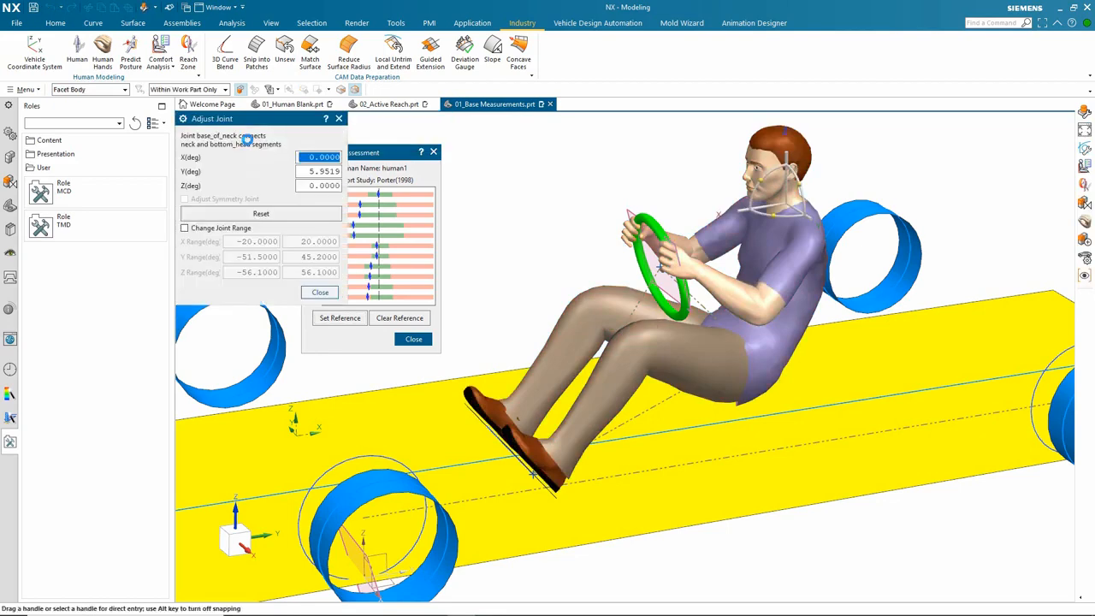
scroll(482, 488, up, 6)
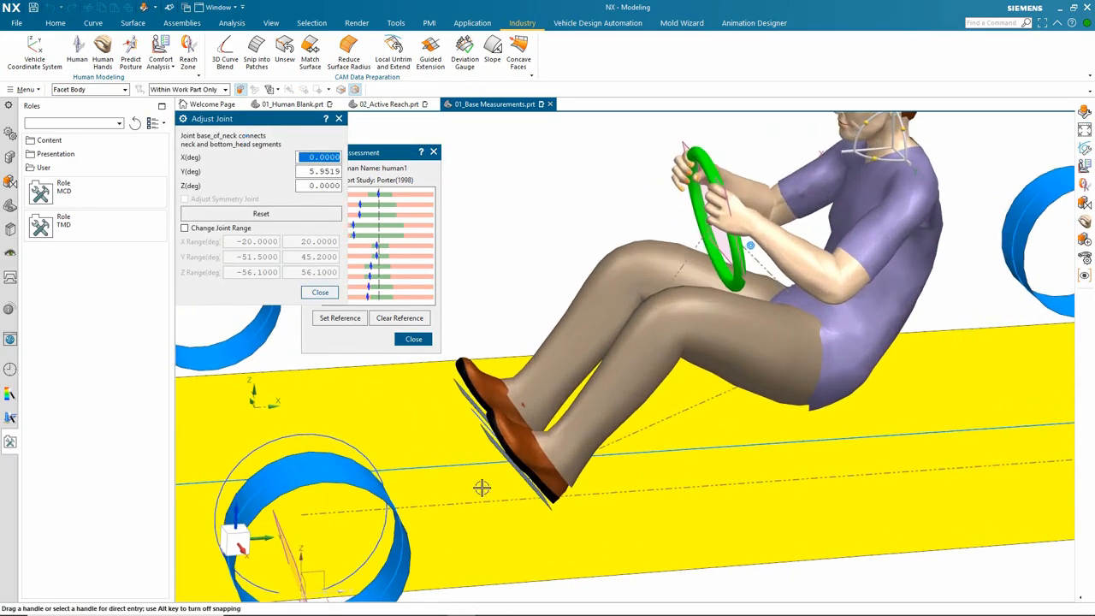
click(694, 438)
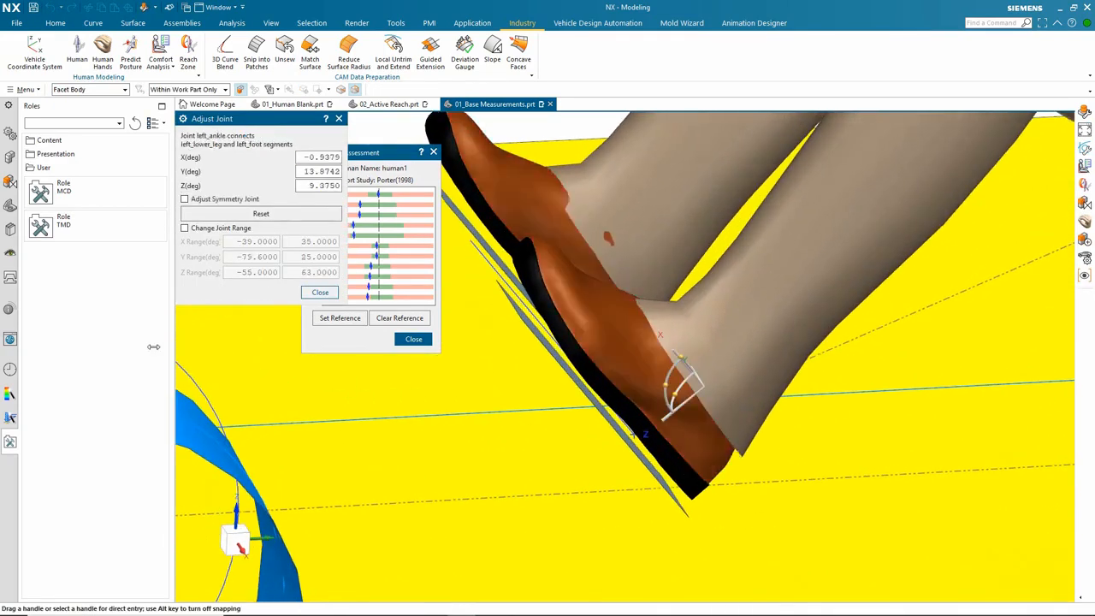
click(185, 200)
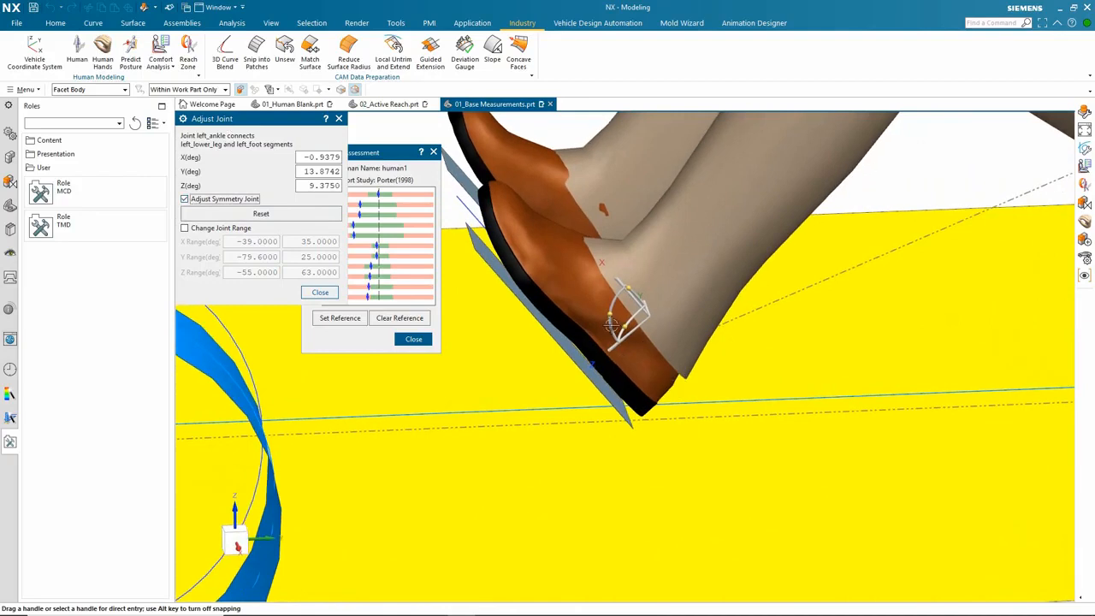
mouse_move(609, 317)
mouse_down()
mouse_move(633, 346)
mouse_move(599, 325)
mouse_up()
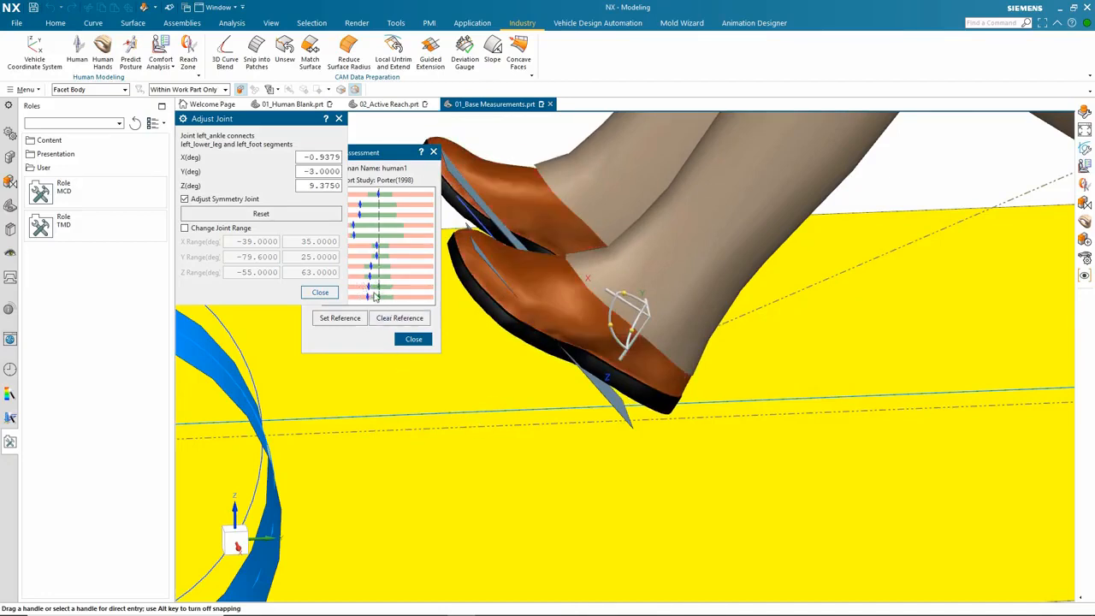
Clear the comfort reference and finish the comfort assessment and the human joint editing.
click(384, 320)
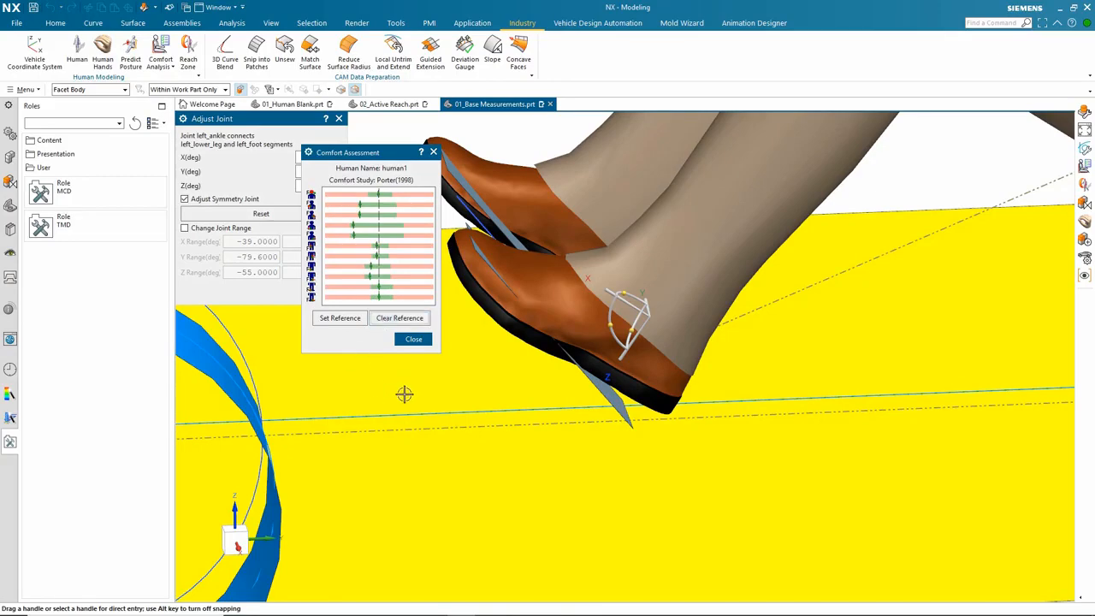
scroll(404, 394, down, 8)
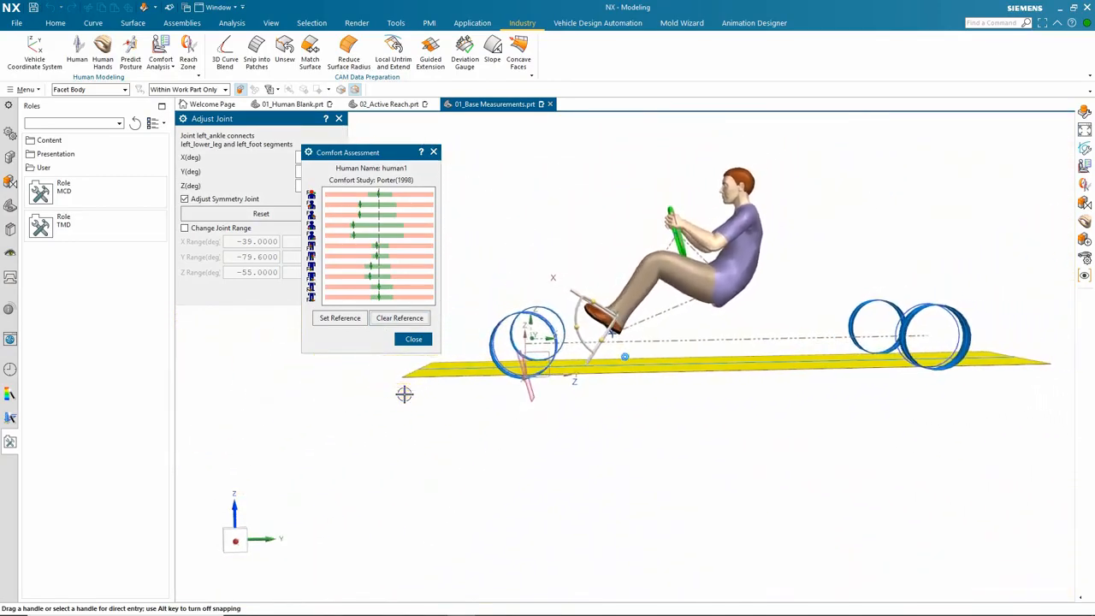
scroll(403, 394, up, 3)
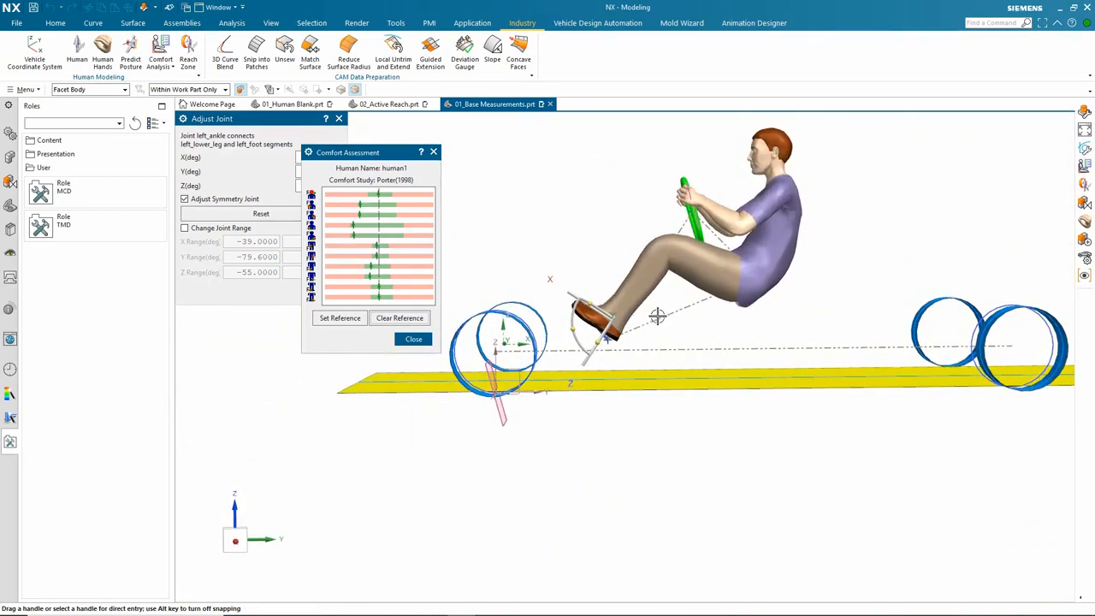
click(416, 340)
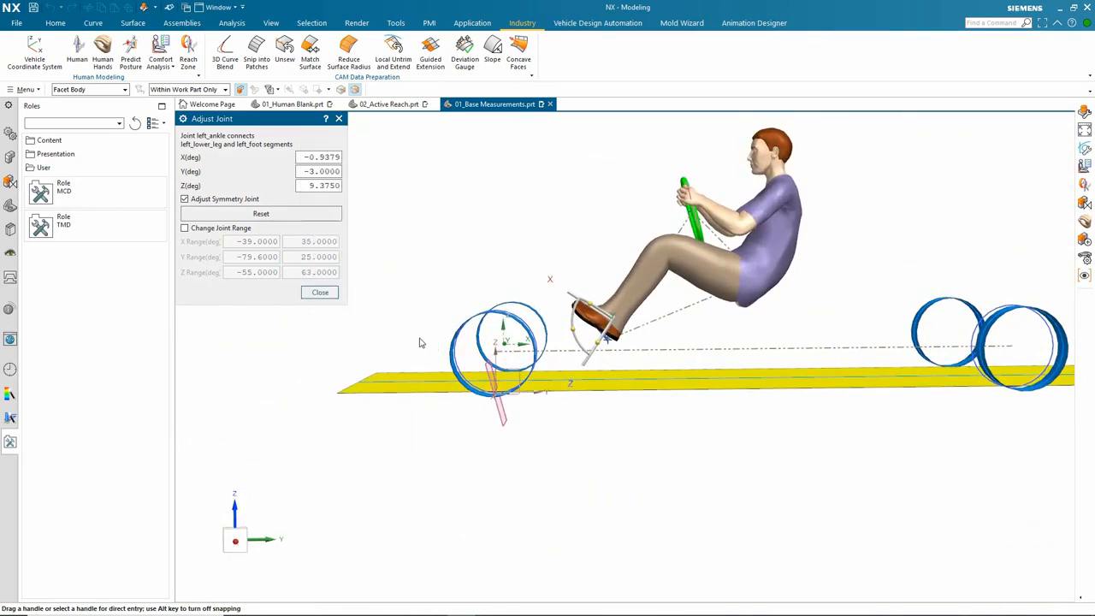
click(333, 296)
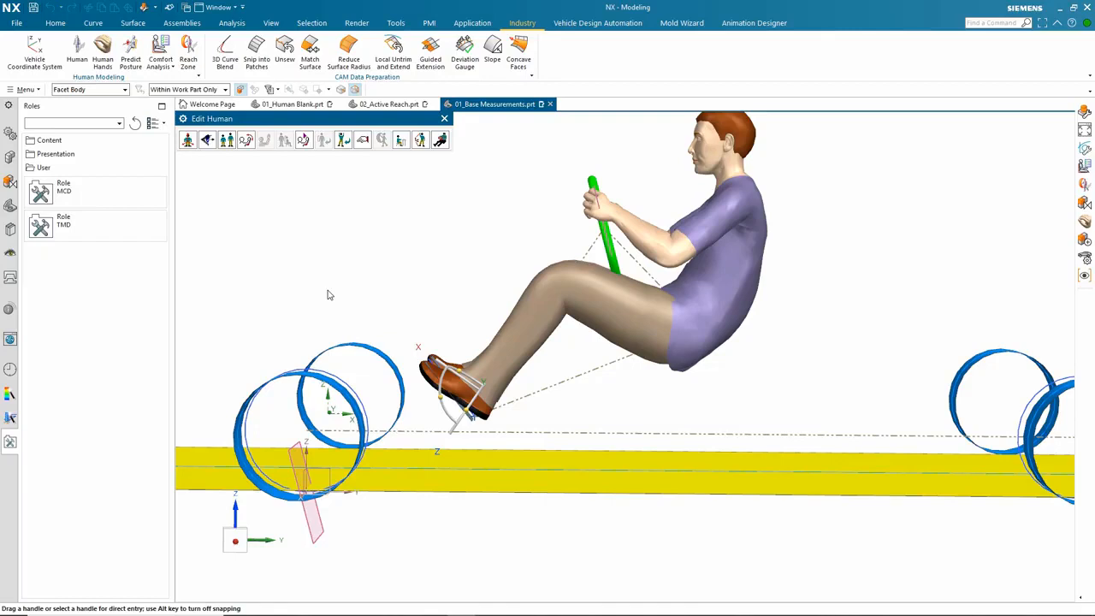
click(444, 119)
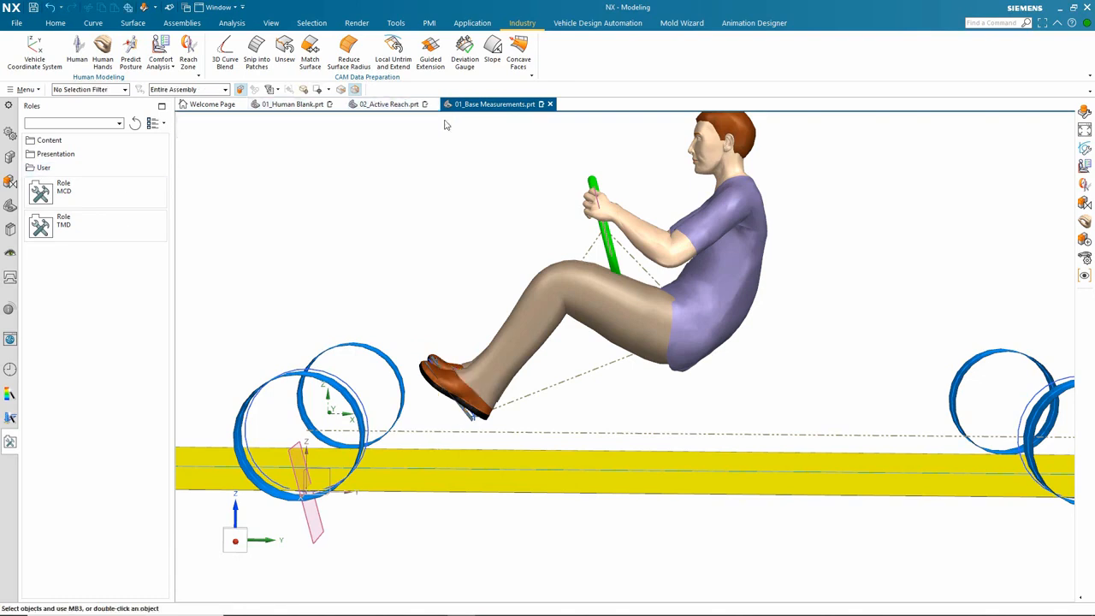
Open the recently used part 01_Rail Human Posturing.prt.
click(10, 369)
scroll(77, 441, down, 2)
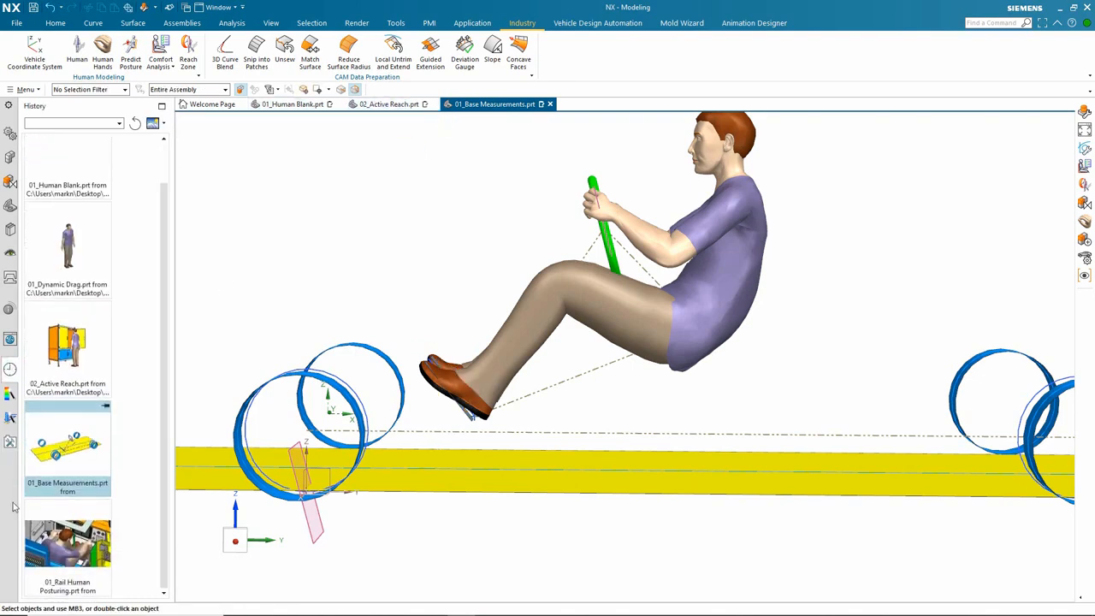
click(78, 525)
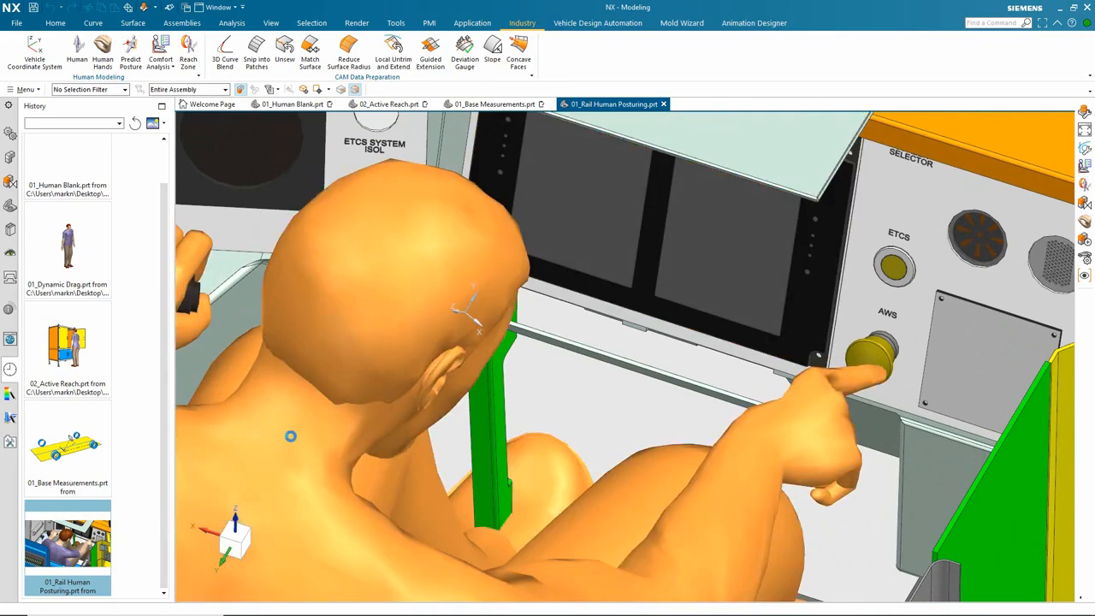
Show the left and right eye views of the rail driver and tilt the head upward at the neck joint.
double_click(291, 436)
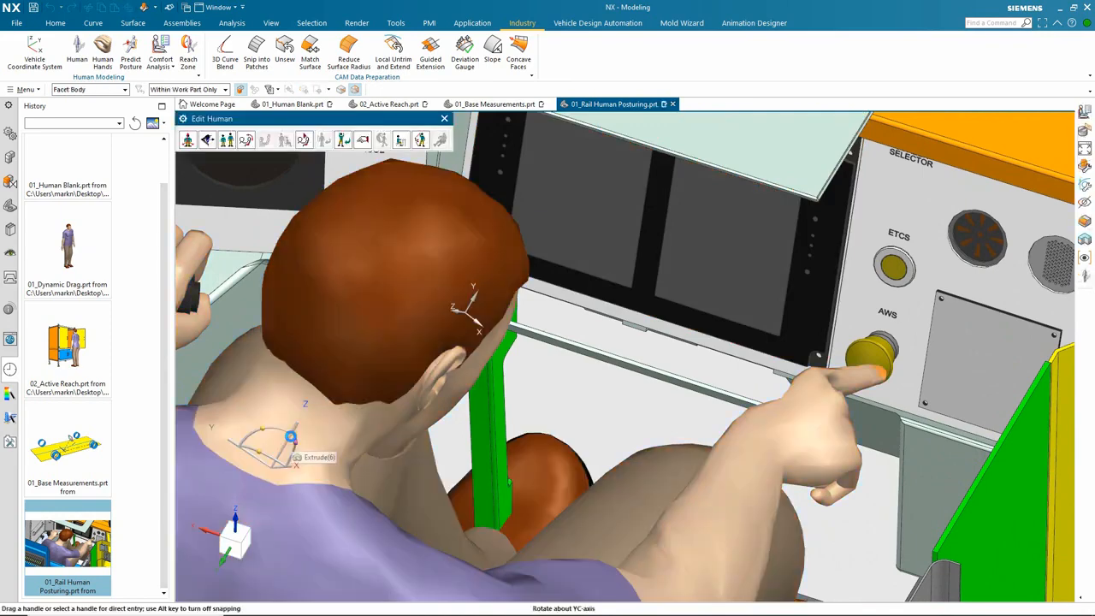
click(207, 139)
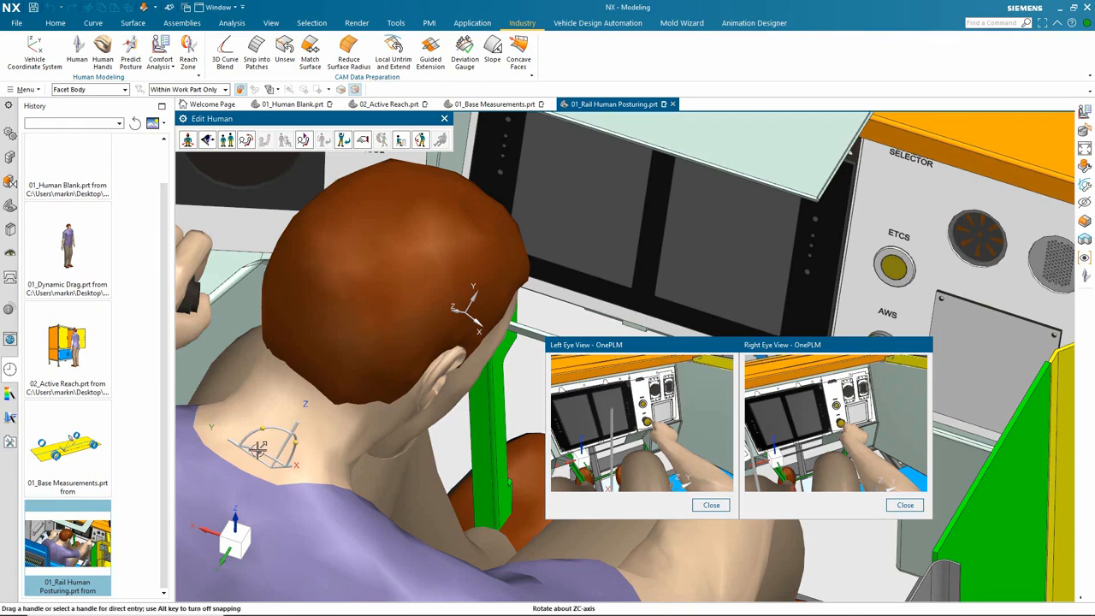
drag(257, 448, 298, 446)
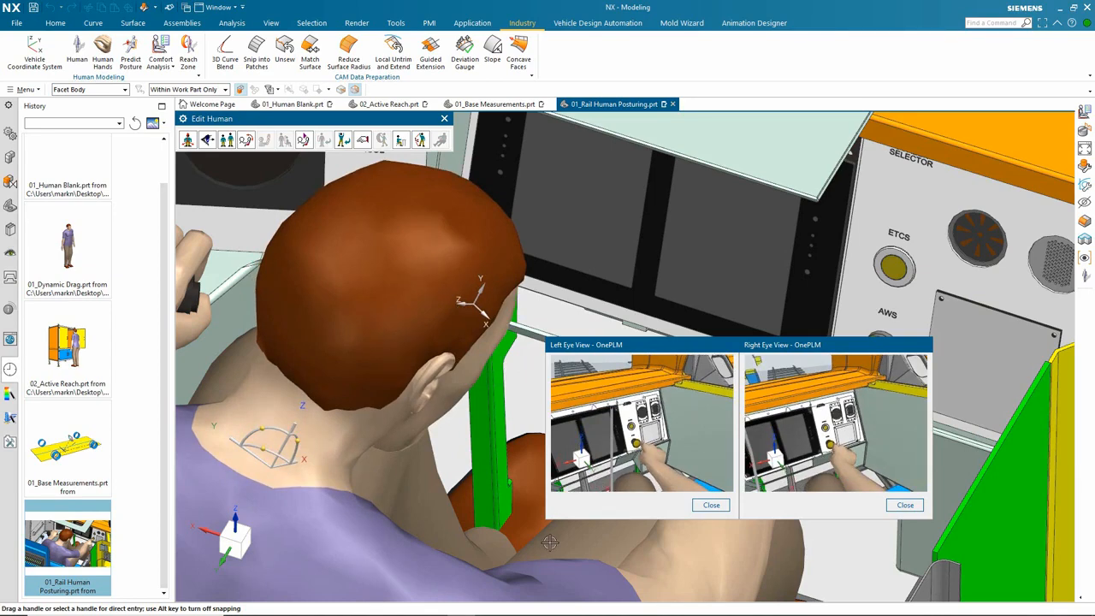
click(445, 119)
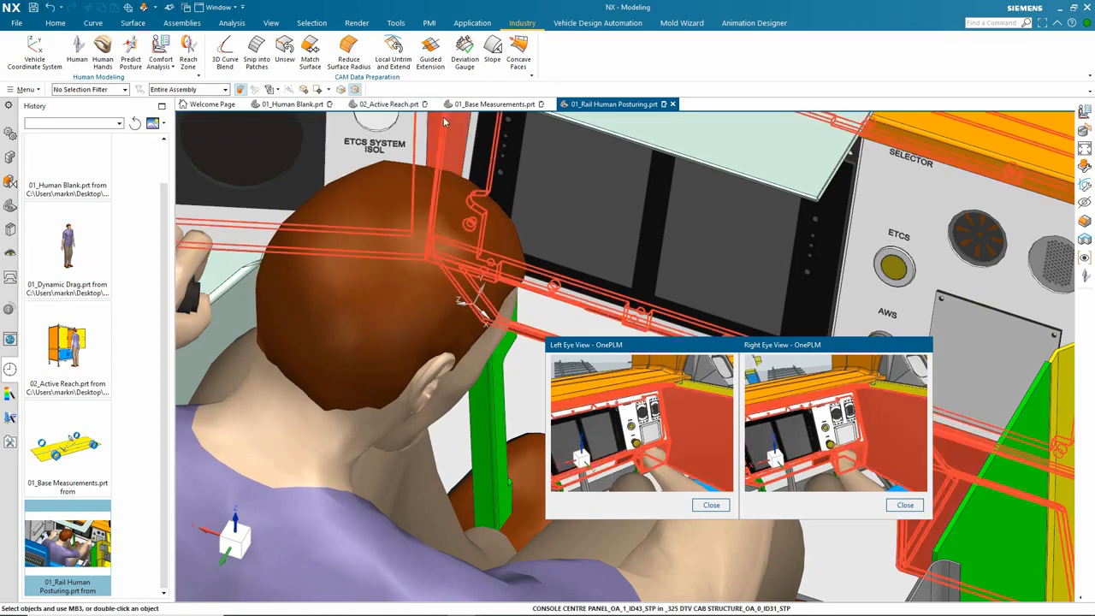
scroll(385, 306, down, 4)
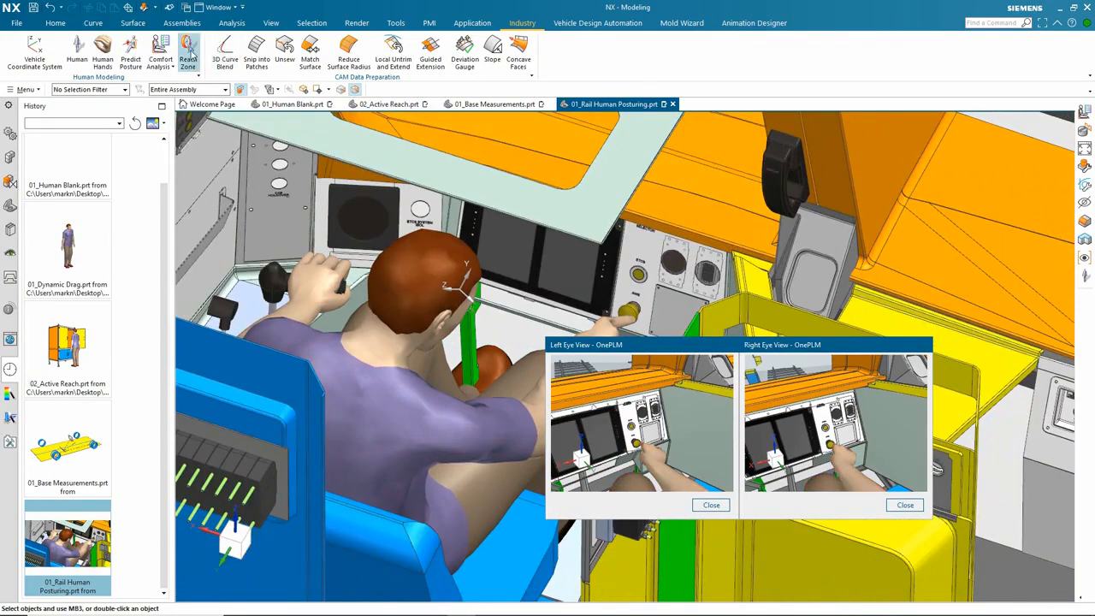
Create an associative reach zone for the seated driver, tracing right_finger02.tip at resolution 8 without waist rotation.
click(189, 53)
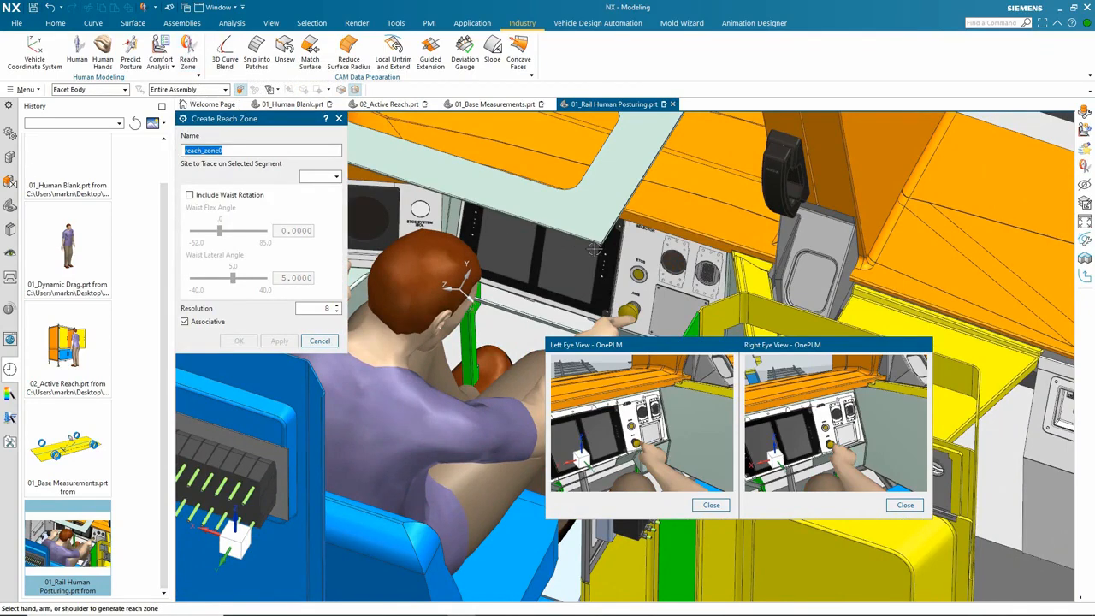
click(368, 402)
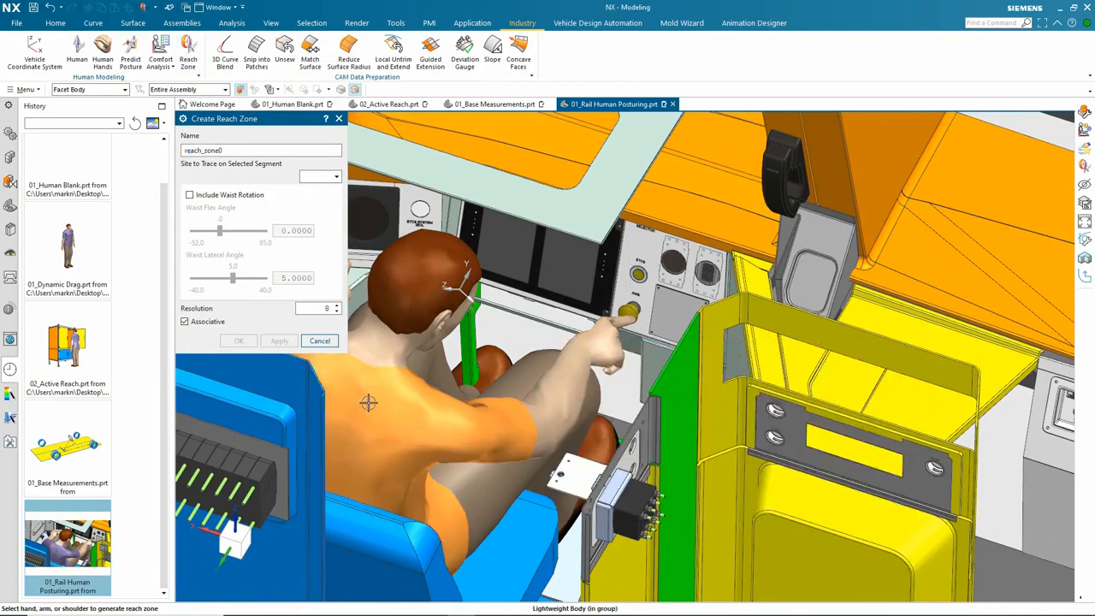
click(309, 178)
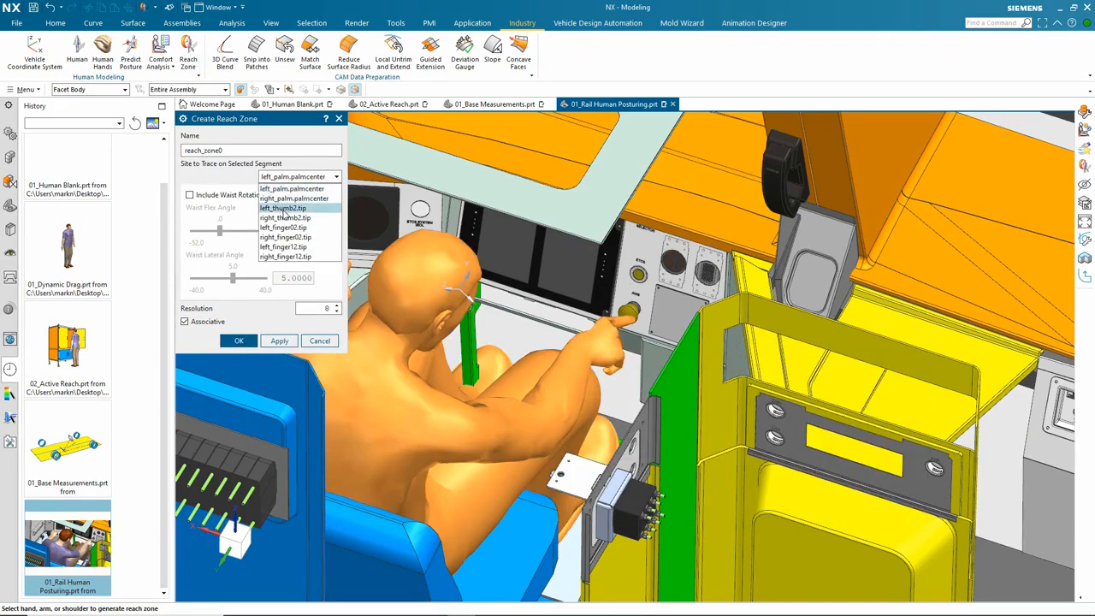
click(291, 237)
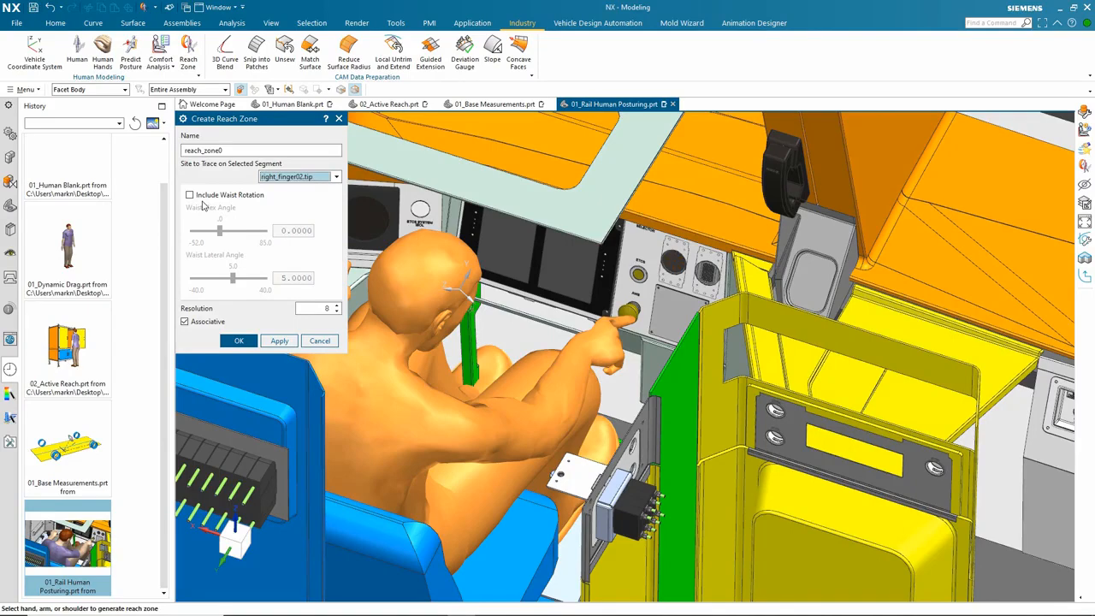
click(233, 340)
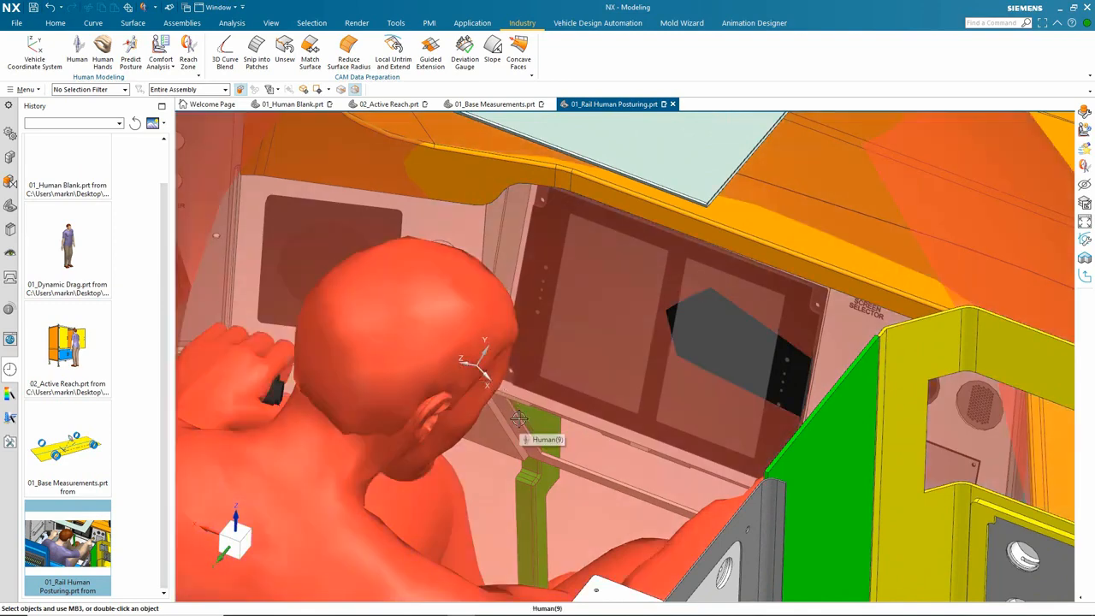
Show all curves in the rail cab assembly.
scroll(519, 418, down, 5)
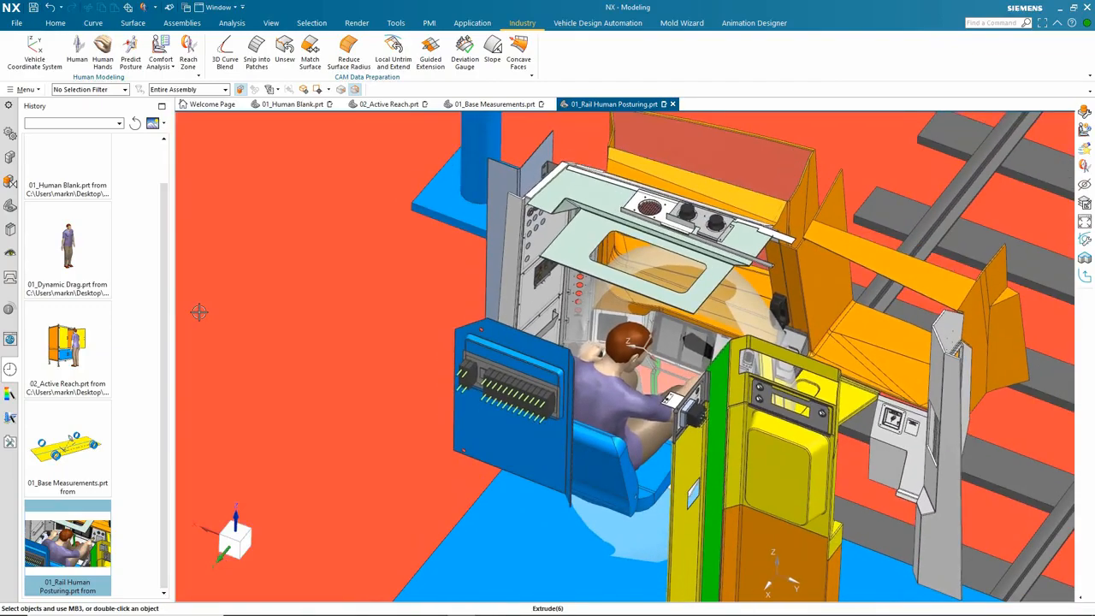
key(ctrl+w)
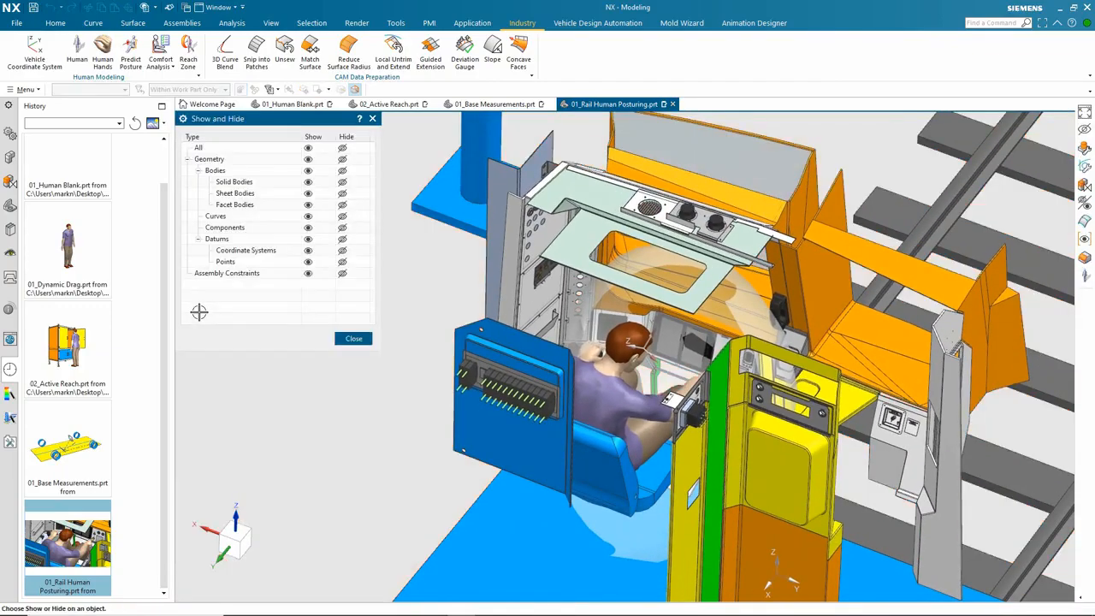
click(308, 219)
click(344, 340)
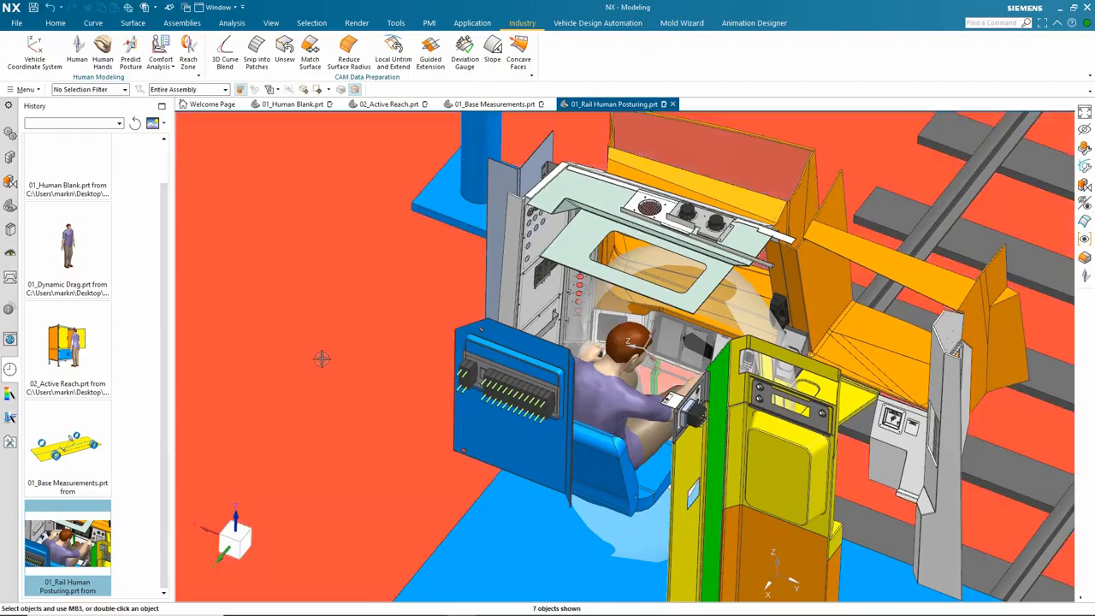
Examine the large curve outline across the railway tracks and the driver's cab from above and from the front.
scroll(322, 364, down, 6)
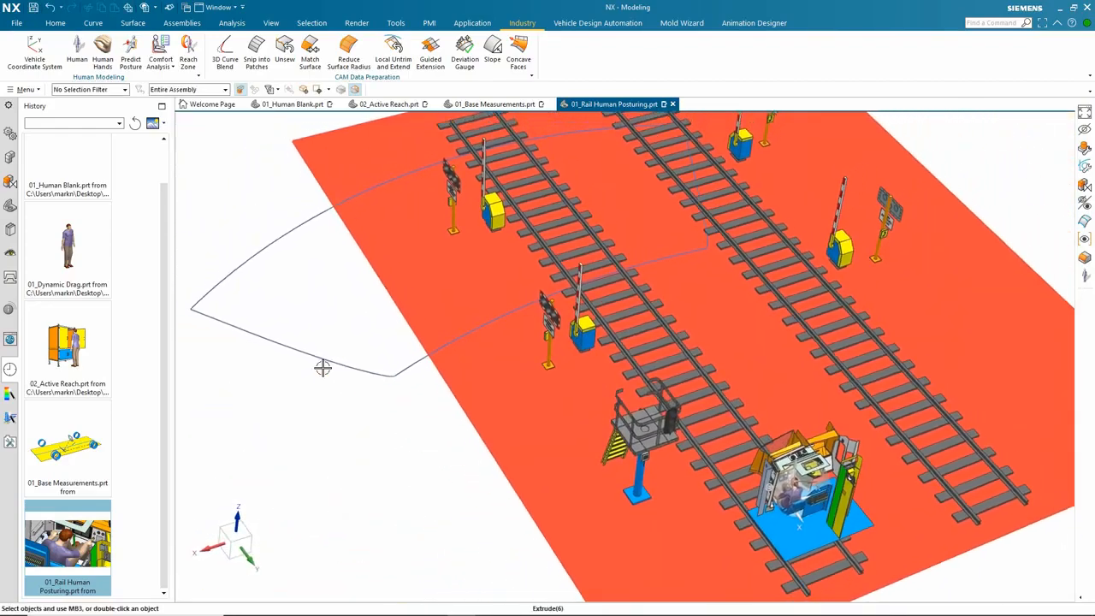
middle_drag(323, 366, 334, 386)
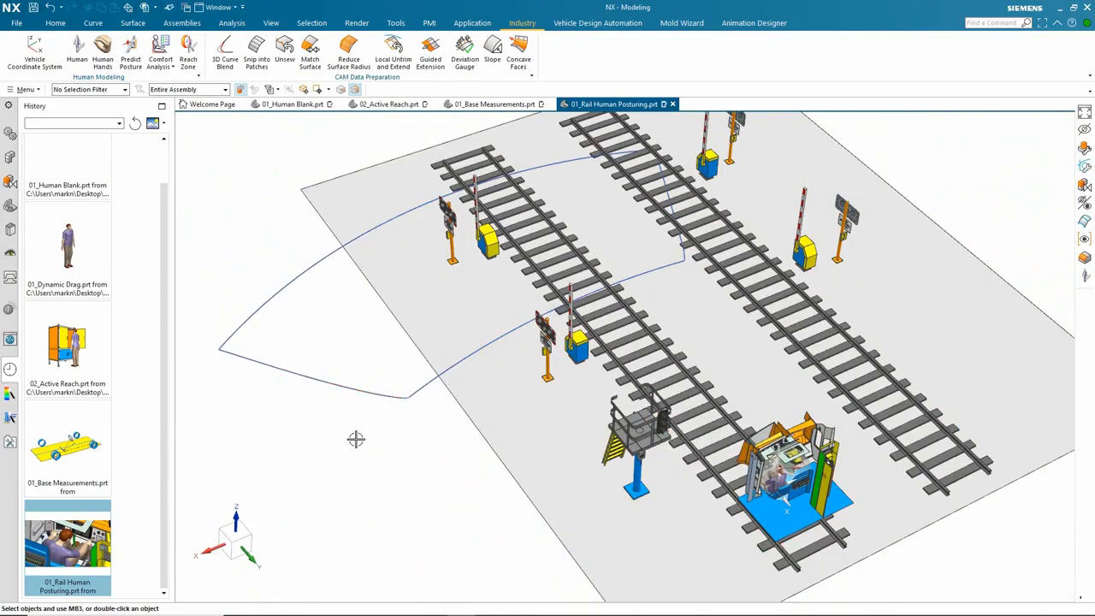
middle_drag(356, 439, 356, 439)
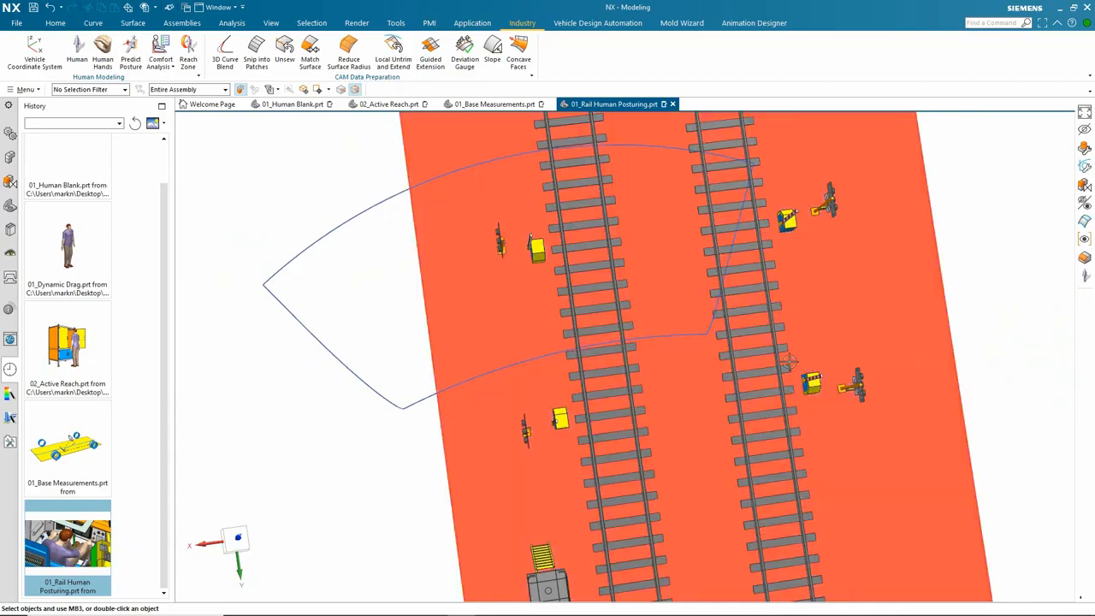
mouse_move(489, 395)
middle_down()
mouse_move(450, 442)
mouse_move(599, 402)
mouse_move(665, 370)
mouse_move(815, 411)
middle_up()
scroll(815, 410, up, 8)
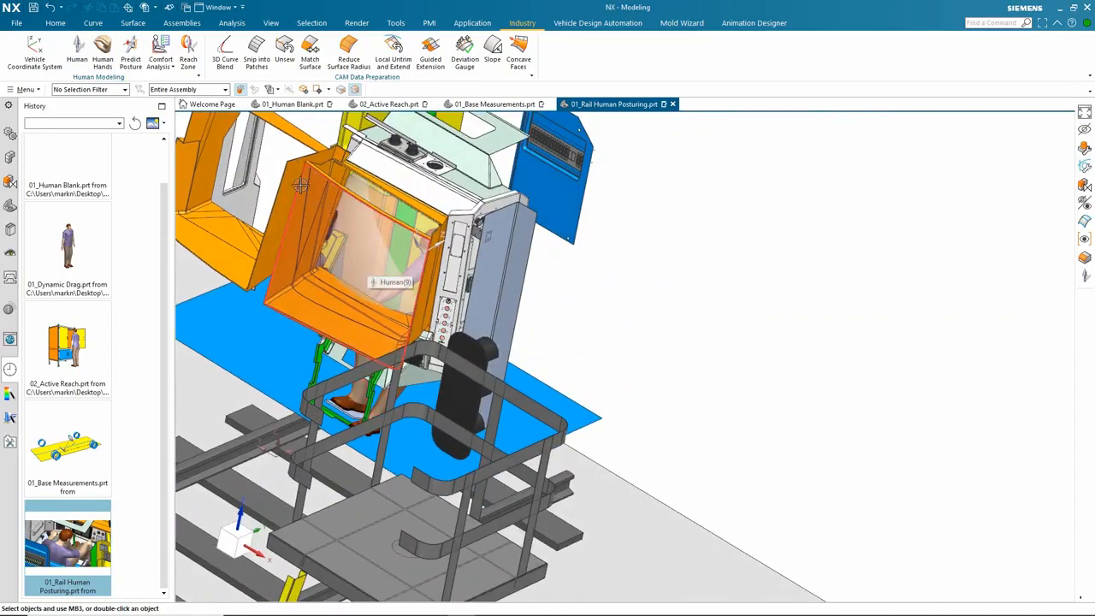
scroll(773, 277, down, 8)
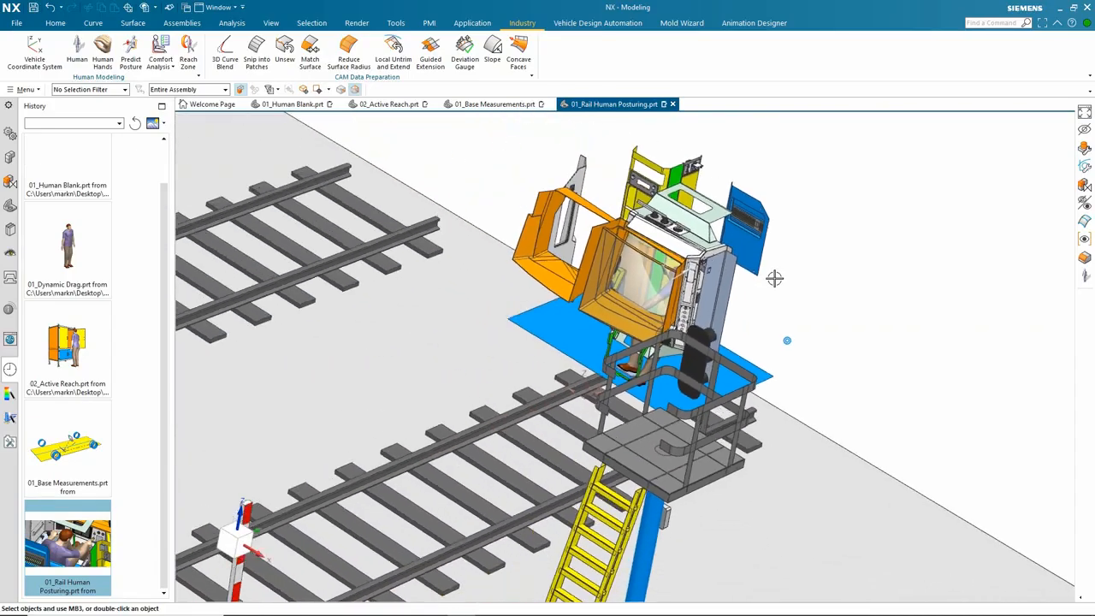